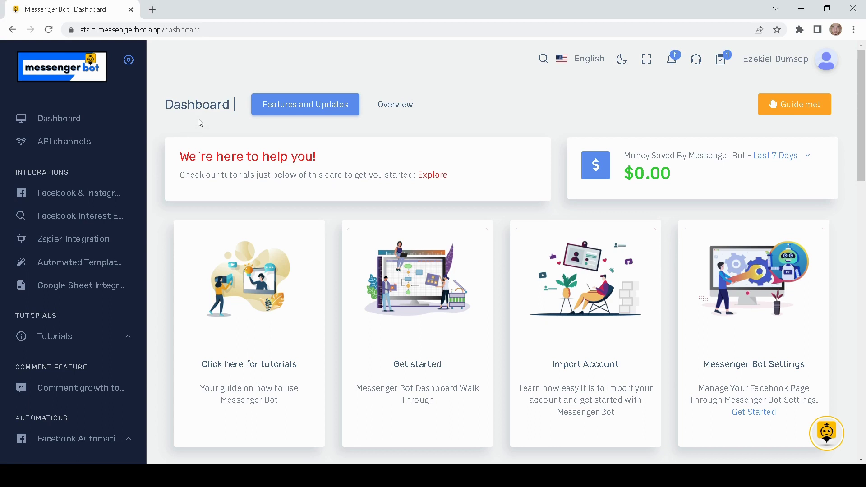
Open the Bot manager from the Messenger tools.
scroll(125, 145, "down", 6)
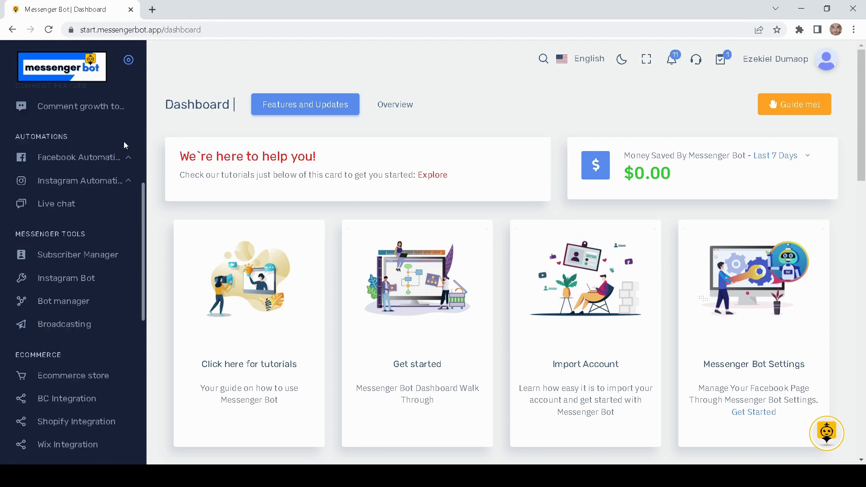
scroll(108, 160, "down", 3)
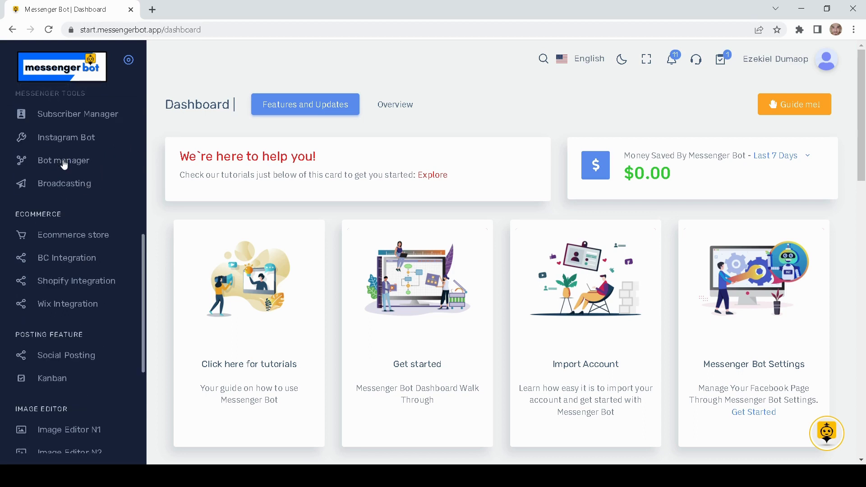
scroll(76, 189, "up", 2)
left_click(64, 231)
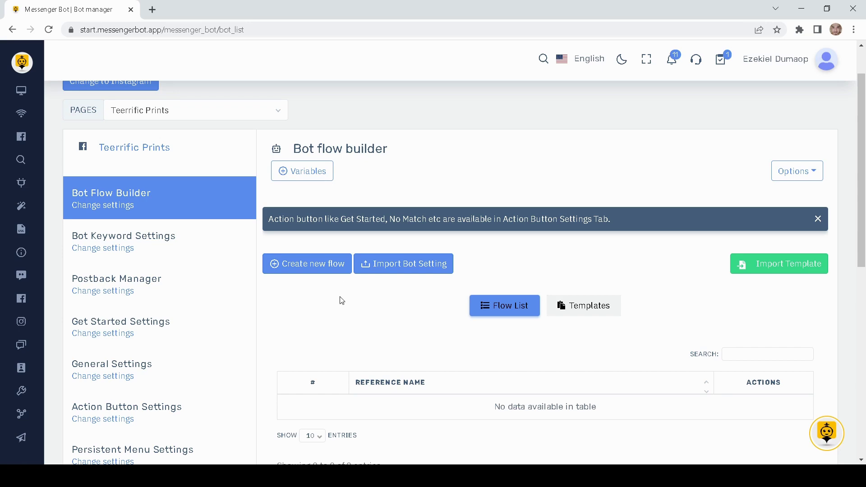
Look through the featured templates in the Bot flow builder, then return to the flow list.
scroll(341, 302, "down", 3)
scroll(330, 179, "up", 1)
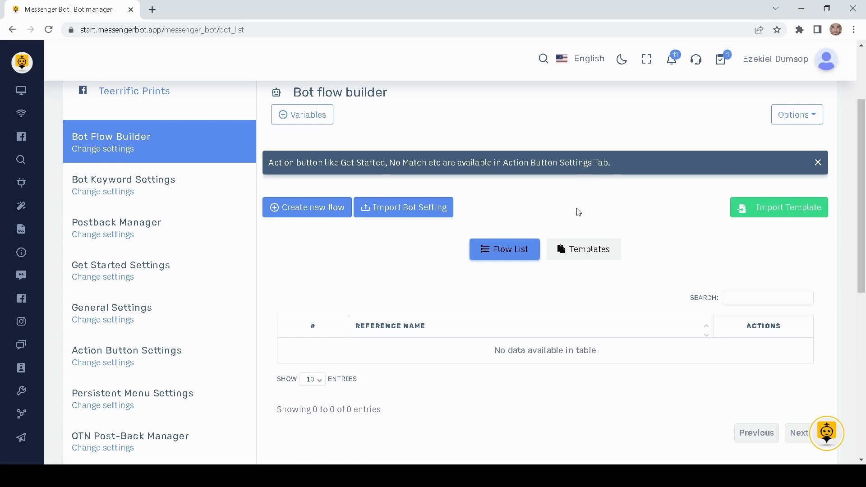
scroll(580, 212, "down", 1)
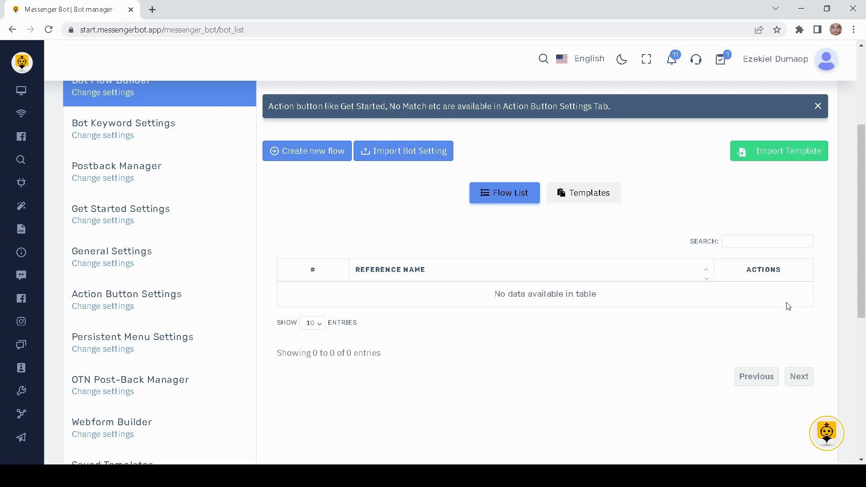
left_click(579, 201)
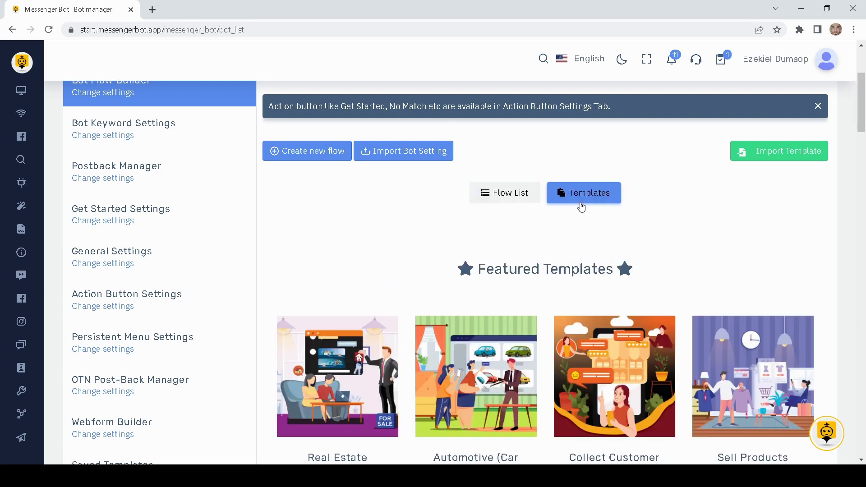
scroll(447, 250, "down", 3)
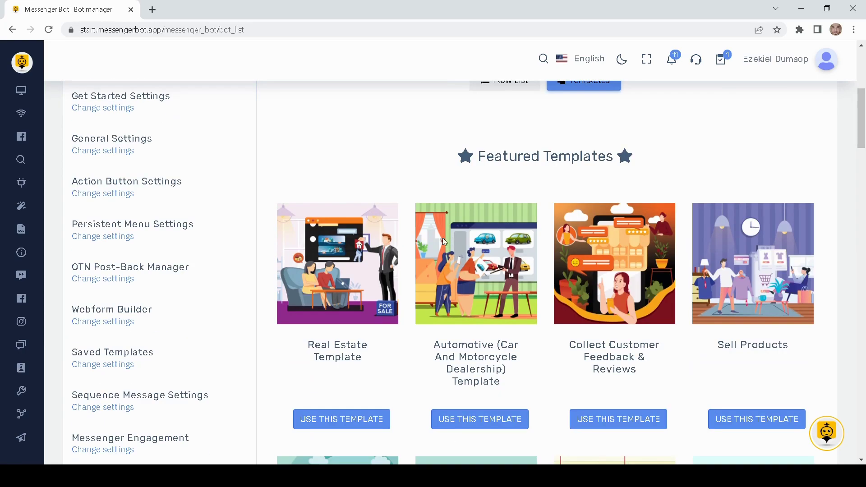
scroll(502, 272, "down", 7)
scroll(504, 275, "up", 10)
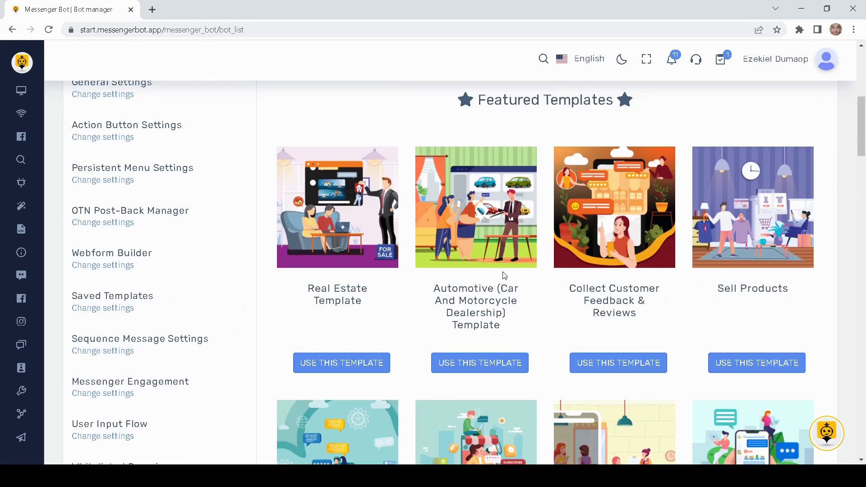
left_click(512, 360)
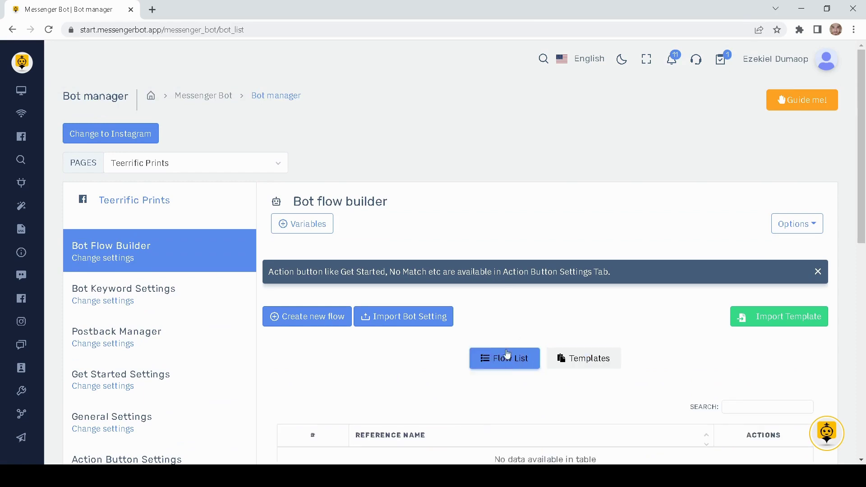
Create a new bot flow for the Teerrific Prints Facebook page.
scroll(489, 323, "down", 3)
scroll(379, 280, "up", 3)
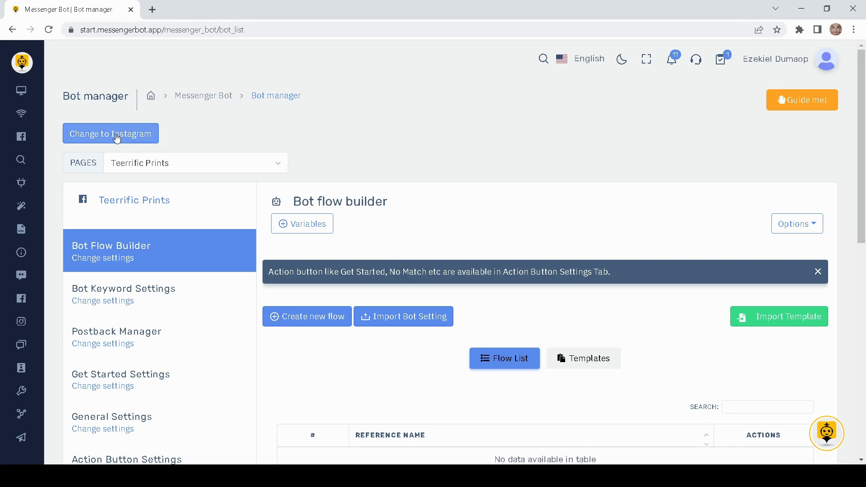
scroll(422, 128, "down", 1)
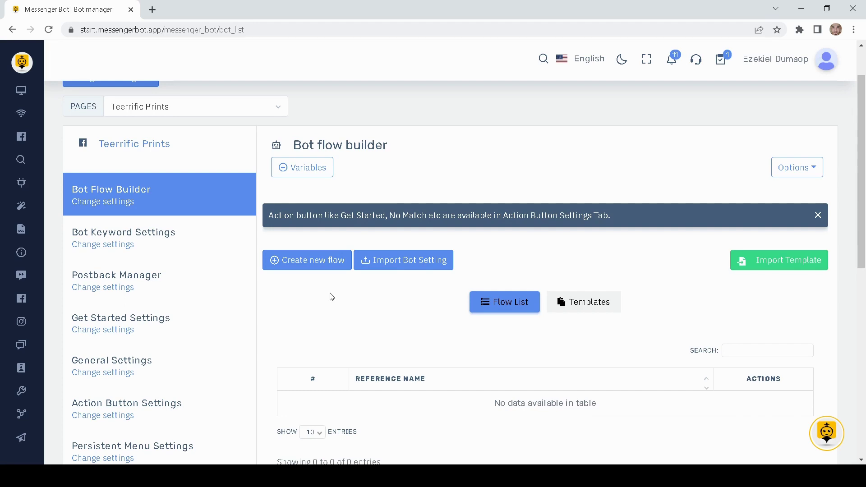
scroll(330, 296, "down", 1)
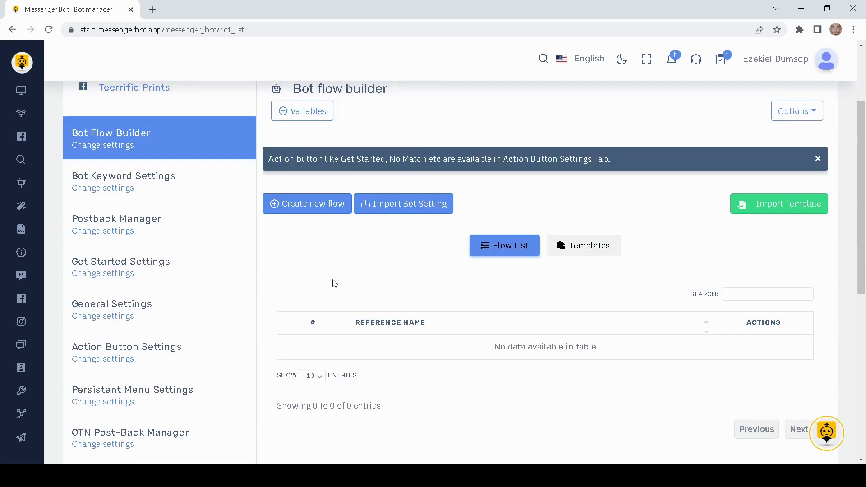
left_click(310, 212)
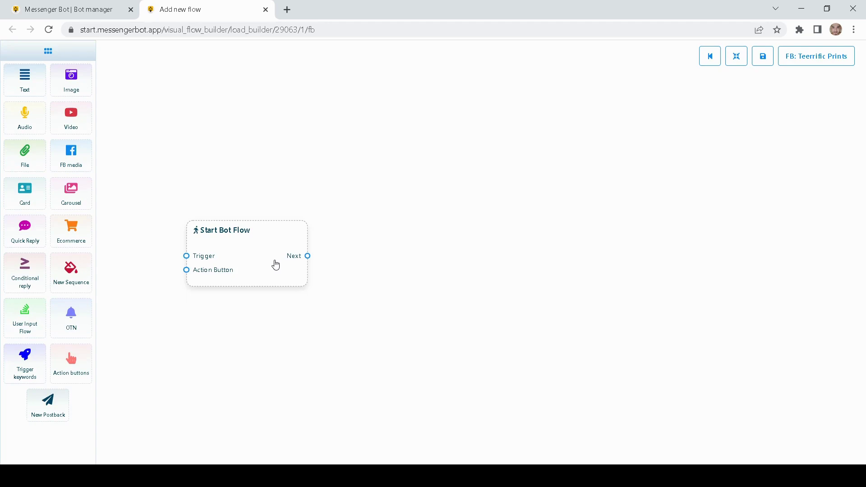
Add a Trigger keywords element beside the Start Bot Flow element, on its input side.
left_click_drag(276, 265, 366, 239)
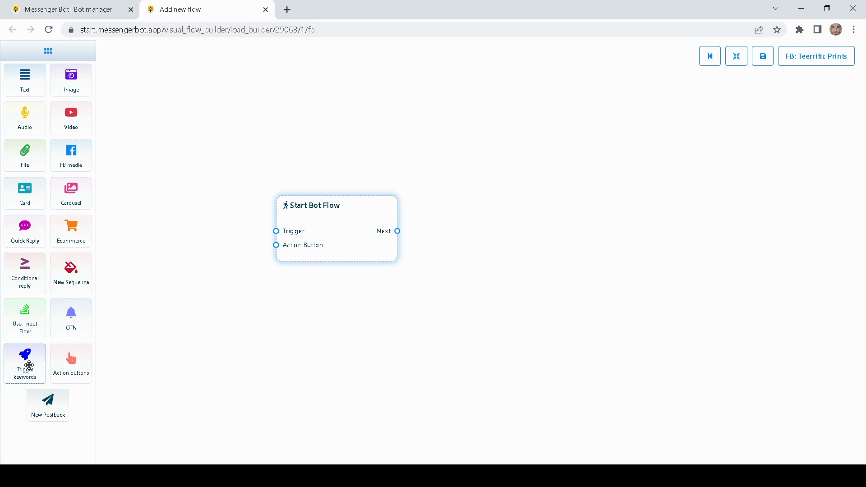
left_click_drag(29, 365, 199, 228)
left_click_drag(200, 269, 189, 245)
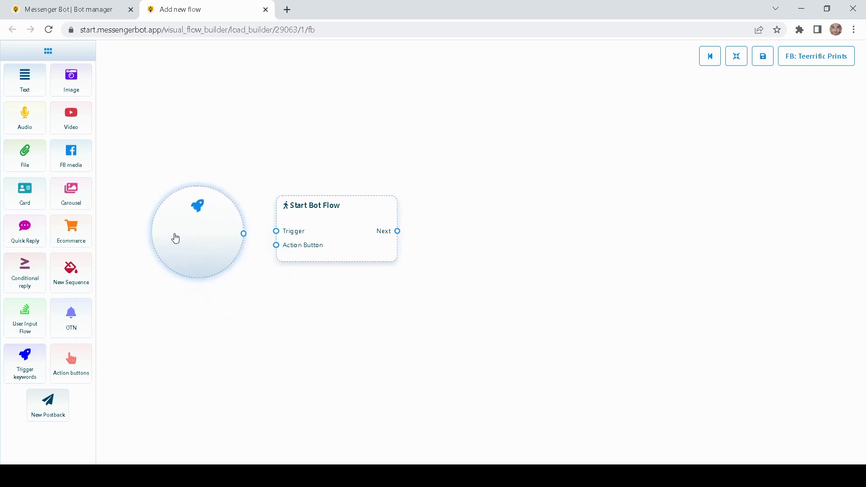
Configure the trigger element with the keyword "Hello" and exact keyword match.
double_click(208, 227)
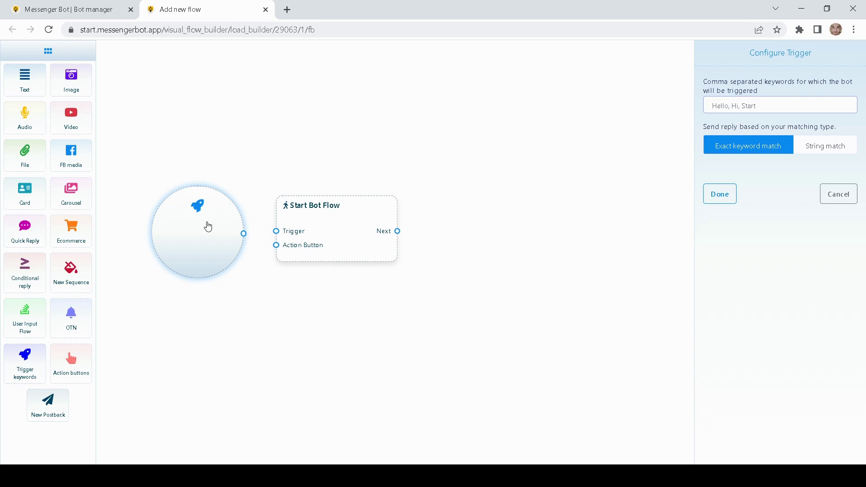
type("Hello")
left_click(806, 210)
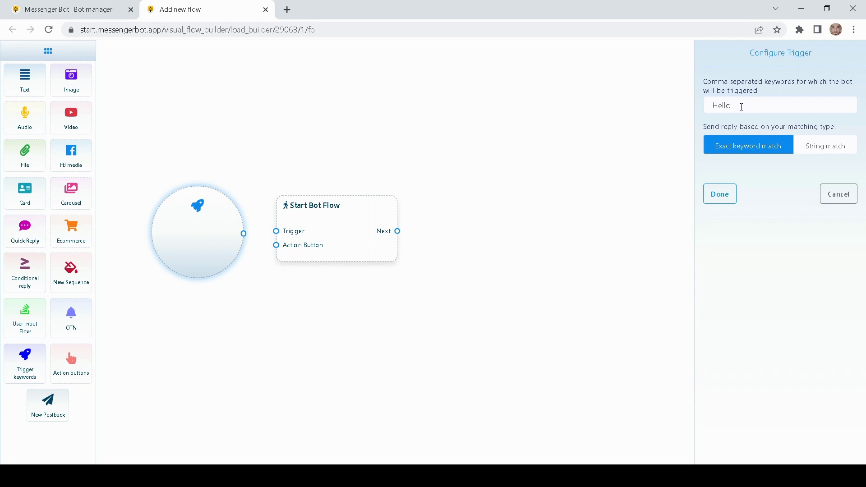
left_click_drag(740, 105, 711, 110)
left_click(818, 146)
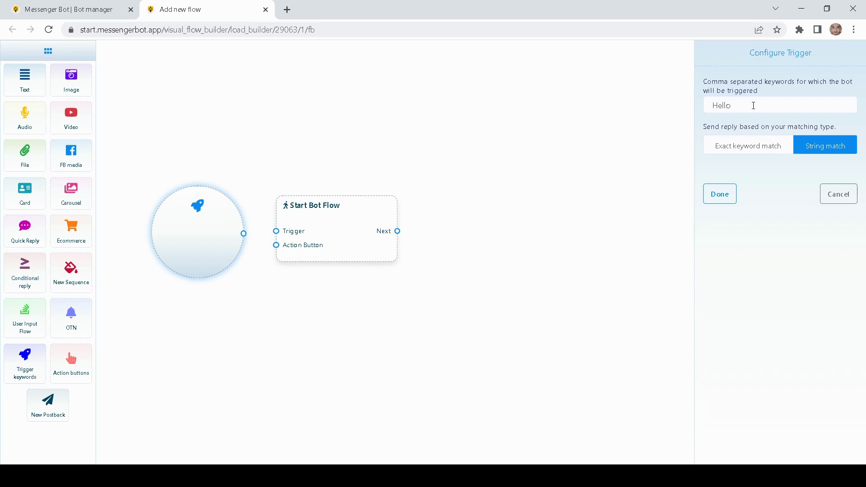
left_click_drag(754, 105, 679, 111)
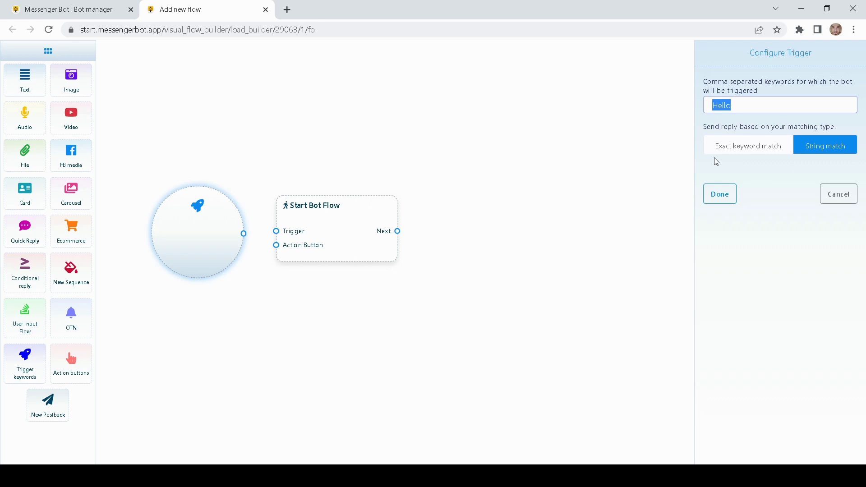
left_click(728, 168)
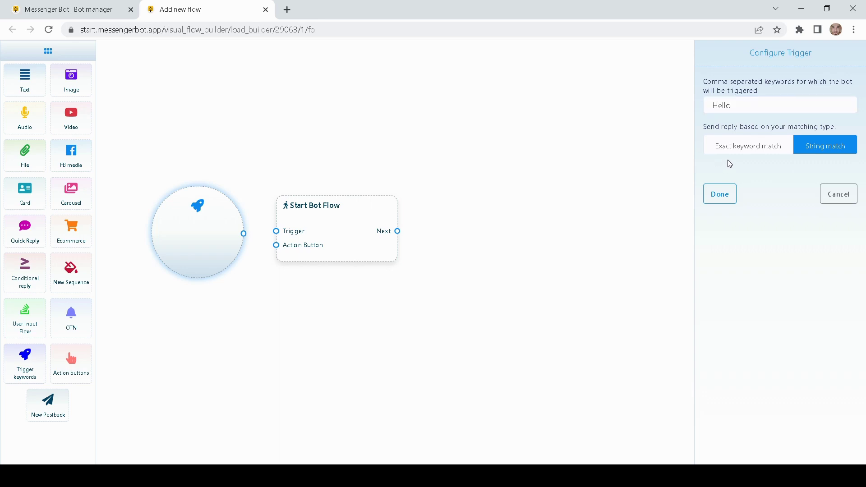
left_click(729, 145)
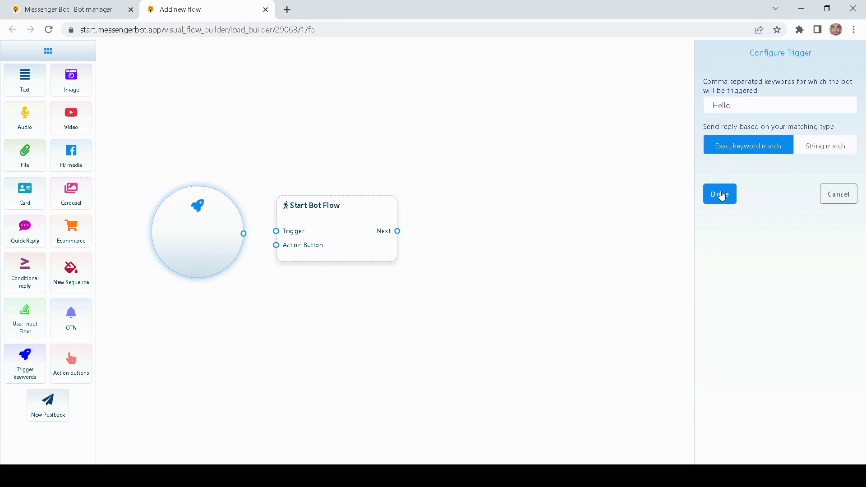
left_click(720, 193)
Connect the Hello trigger's output to the Trigger input of Start Bot Flow.
left_click_drag(281, 150, 333, 141)
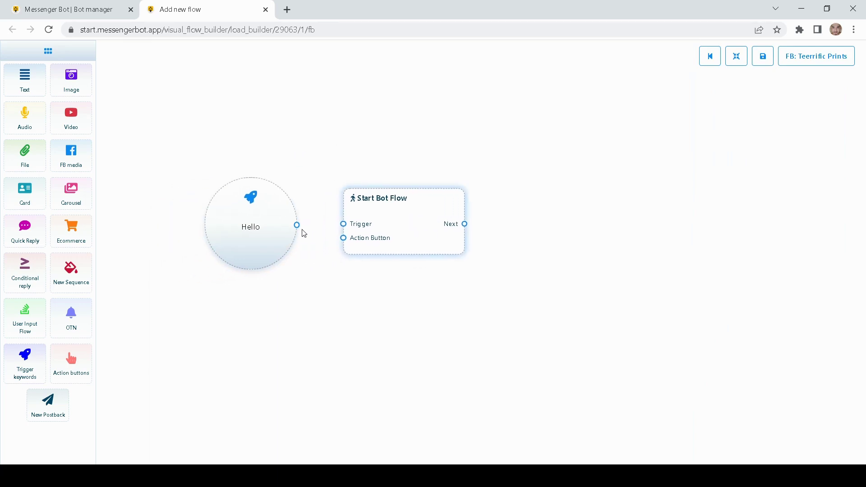
left_click_drag(298, 226, 343, 224)
mouse_move(267, 229)
left_mouse_down()
mouse_move(264, 222)
mouse_move(276, 224)
mouse_move(274, 233)
left_mouse_up()
left_click_drag(408, 287, 323, 288)
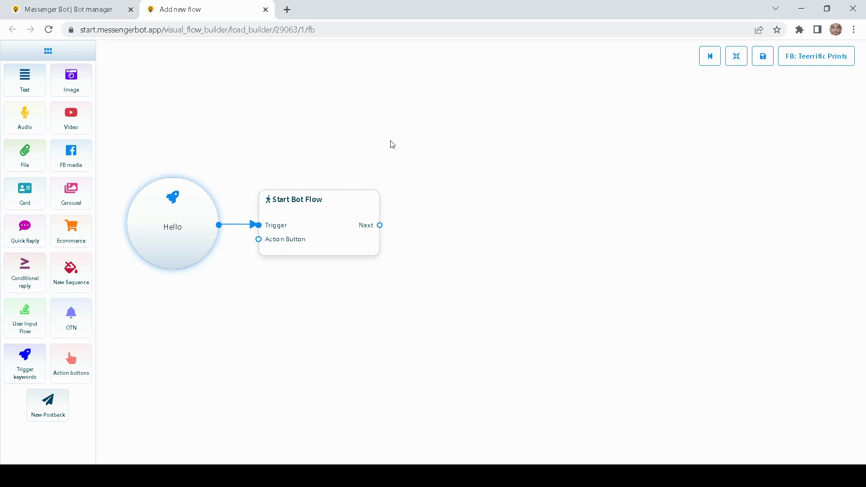
Set the Start Bot Flow element's title to "New Sequence Demo".
left_click_drag(314, 148, 323, 142)
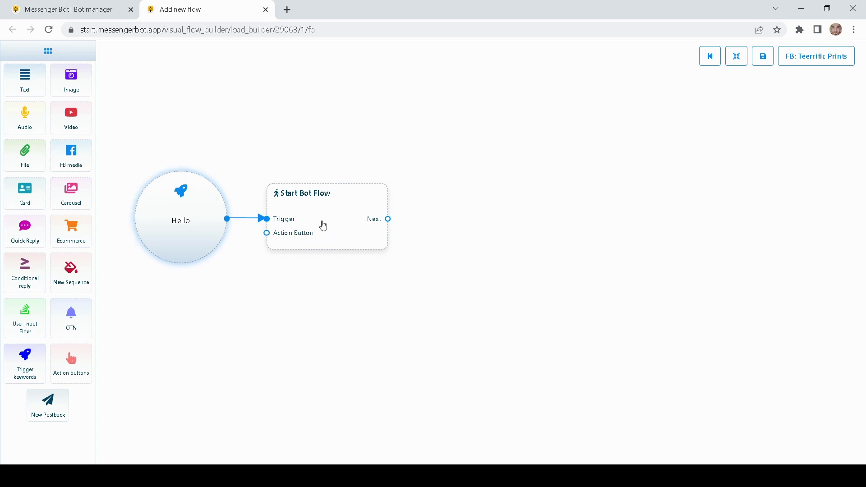
double_click(323, 226)
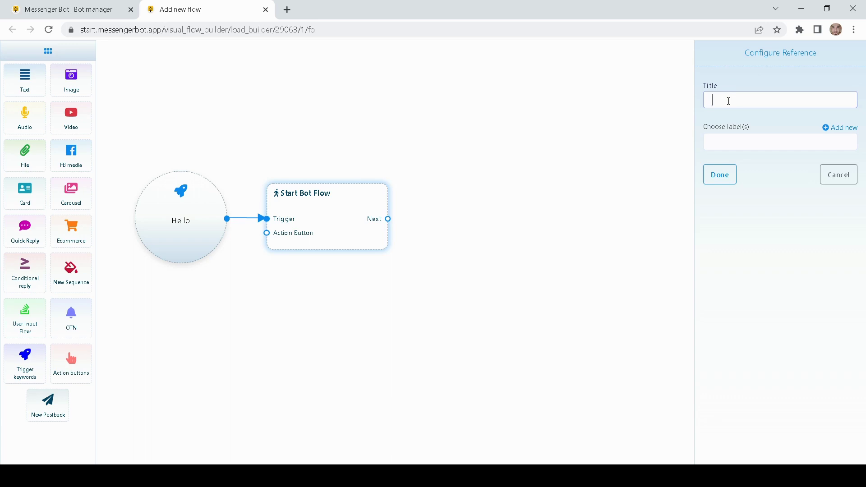
type("New Sequence Demo")
left_click(728, 174)
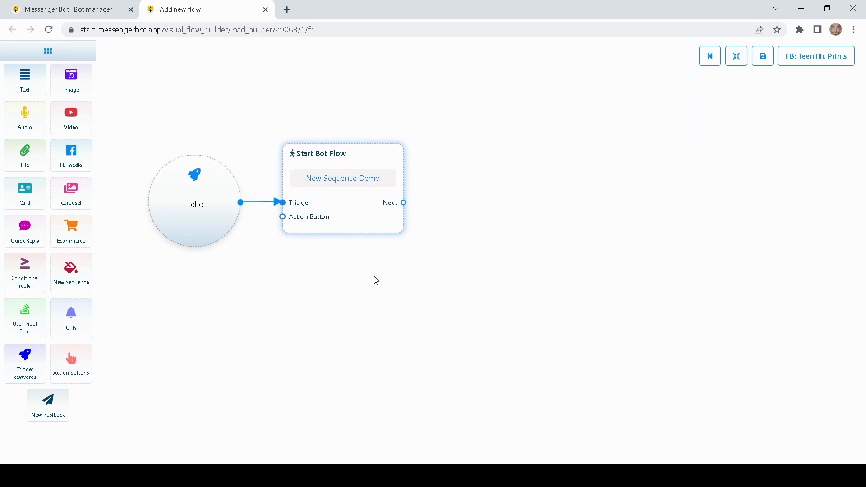
Add a Text element after Start Bot Flow and connect Start Bot Flow's Next output to its Reply input.
left_click_drag(376, 280, 380, 290)
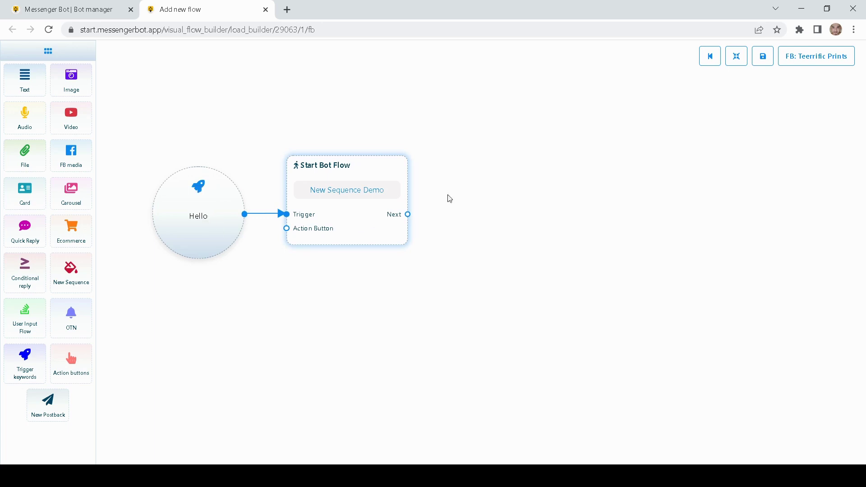
left_click_drag(497, 199, 474, 245)
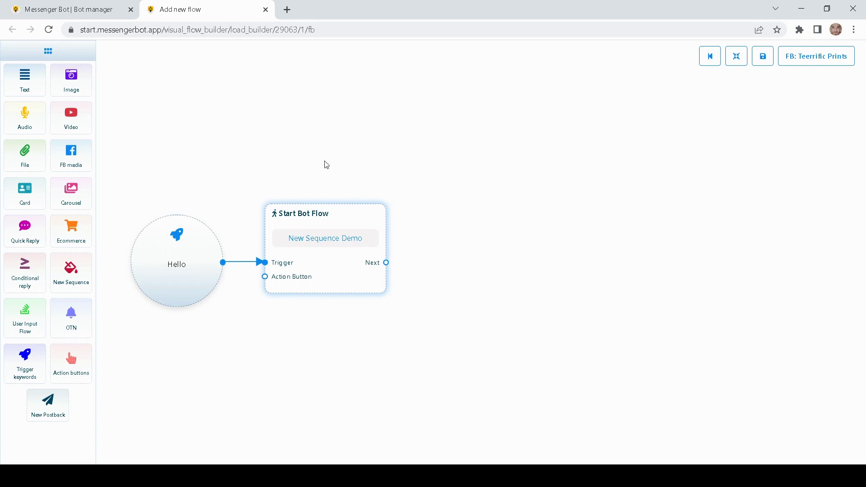
left_click_drag(35, 84, 523, 235)
left_click_drag(489, 182, 456, 113)
left_click_drag(536, 248, 490, 193)
left_click_drag(381, 264, 412, 274)
left_click_drag(525, 199, 509, 198)
left_click_drag(378, 198, 449, 226)
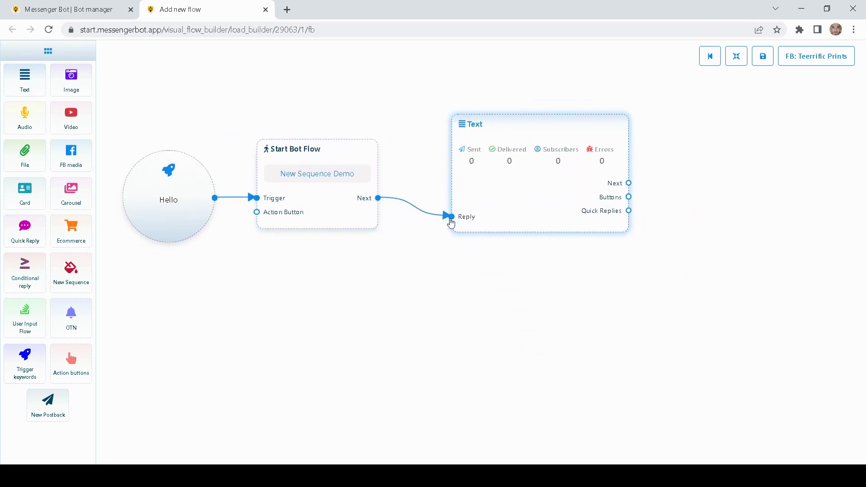
left_click_drag(498, 205, 496, 190)
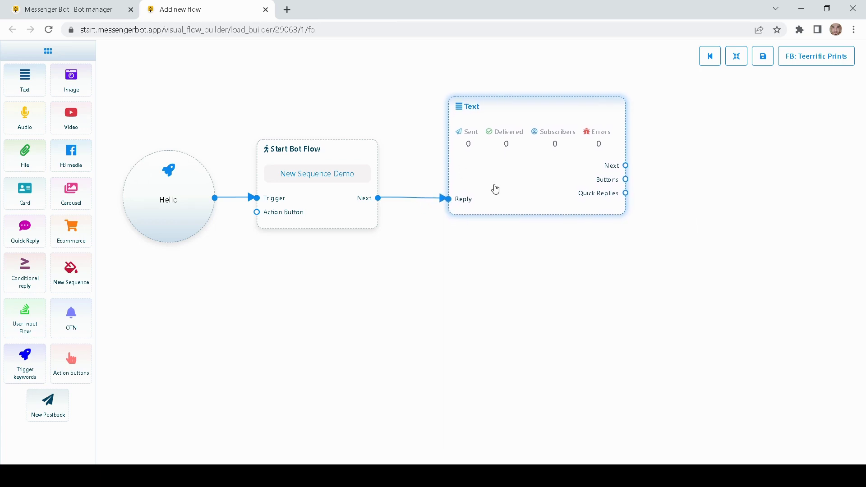
Set the Text element's reply message to "Thank you for visiting our shop".
double_click(502, 170)
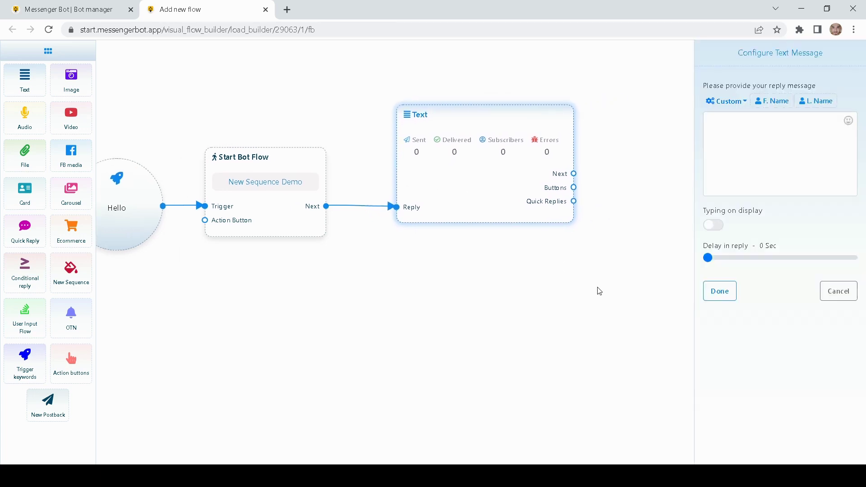
left_click(746, 142)
type("Thank")
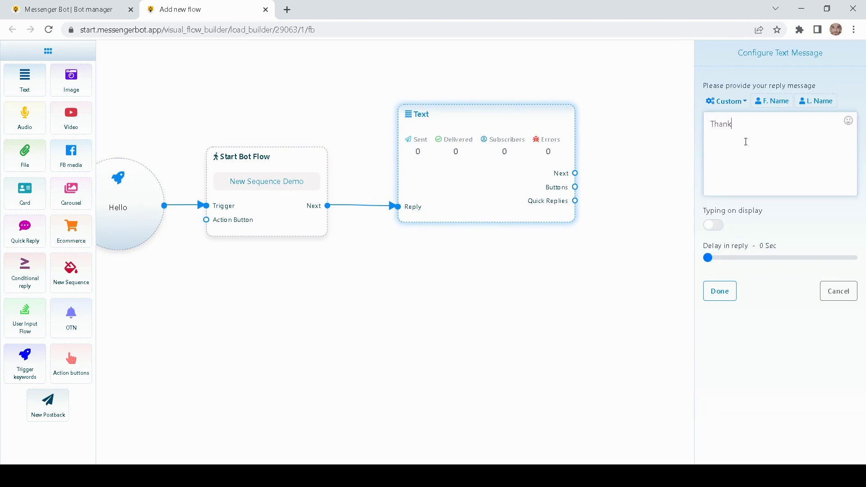
type(" you for visiting our shop")
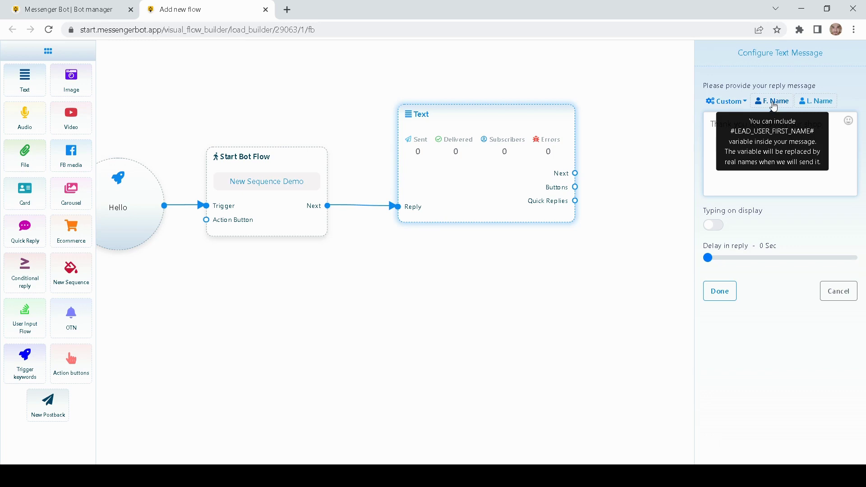
left_click(783, 225)
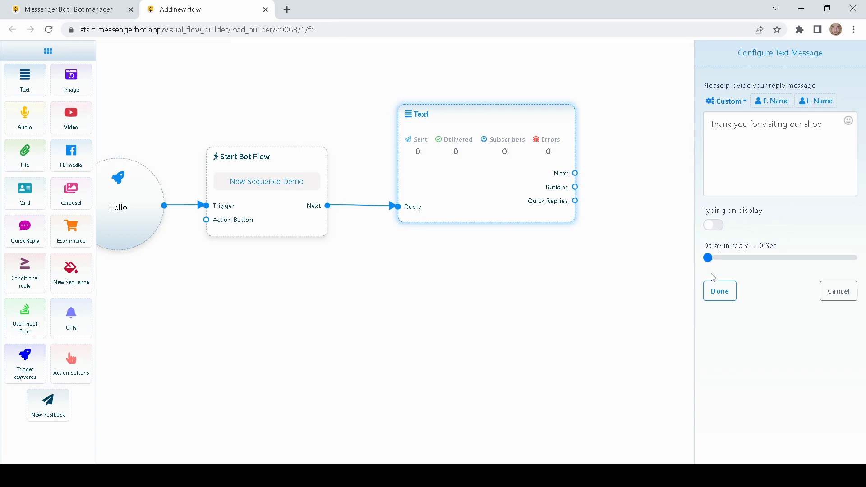
left_click(720, 293)
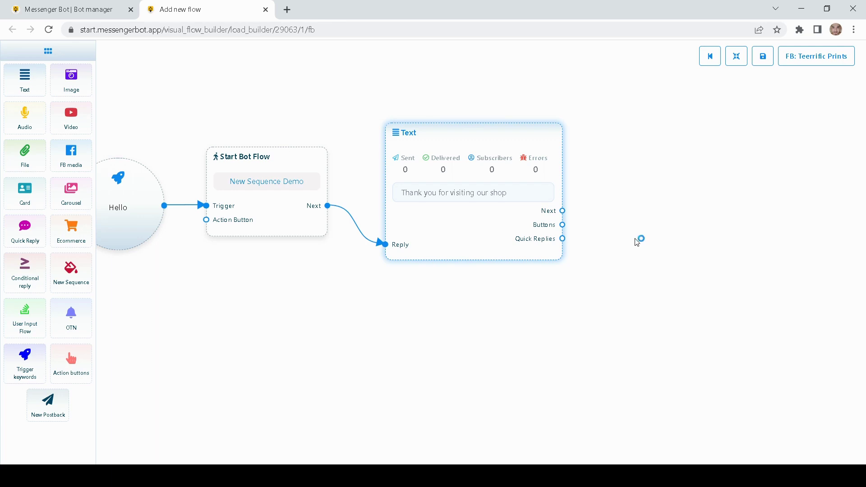
Add a Button element connected to the Buttons output of the "Thank you for visiting our shop" Text element.
left_click_drag(612, 203, 504, 200)
left_click_drag(420, 232, 411, 208)
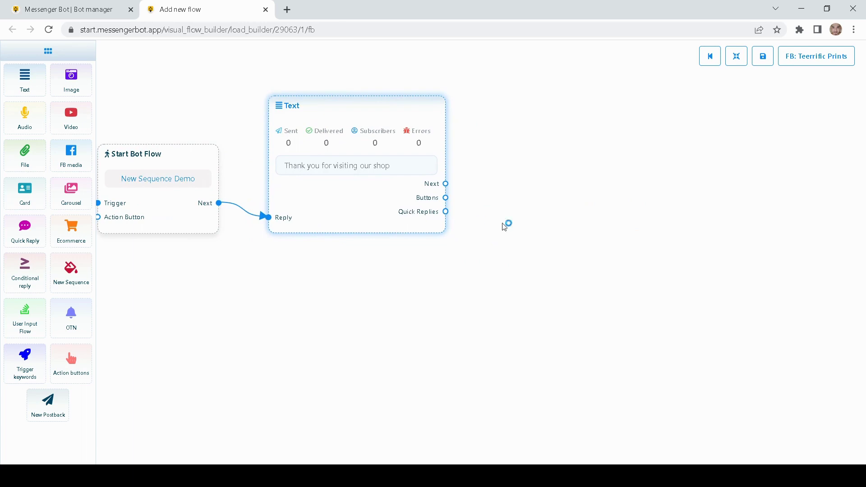
left_click_drag(527, 226, 514, 237)
left_click_drag(380, 231, 381, 254)
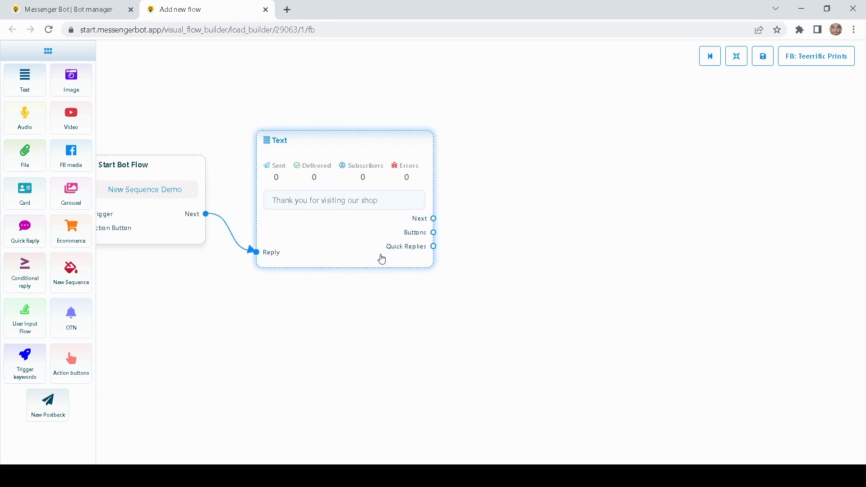
left_click_drag(474, 236, 454, 220)
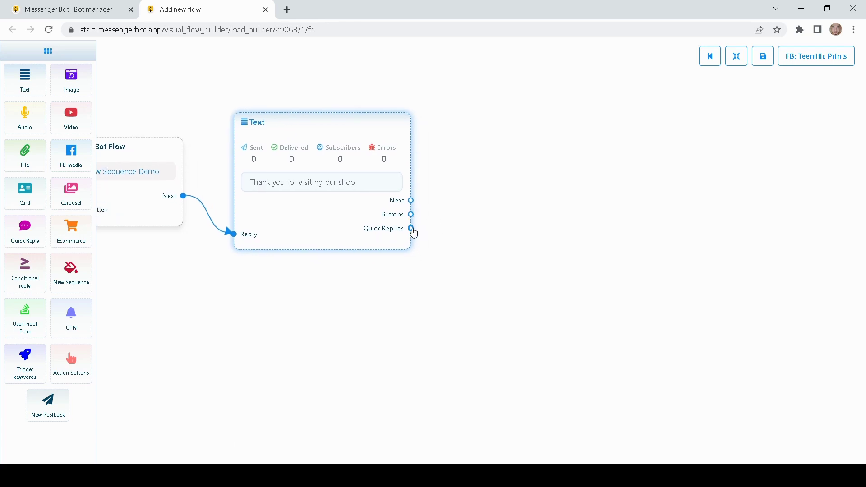
left_click_drag(453, 212, 449, 207)
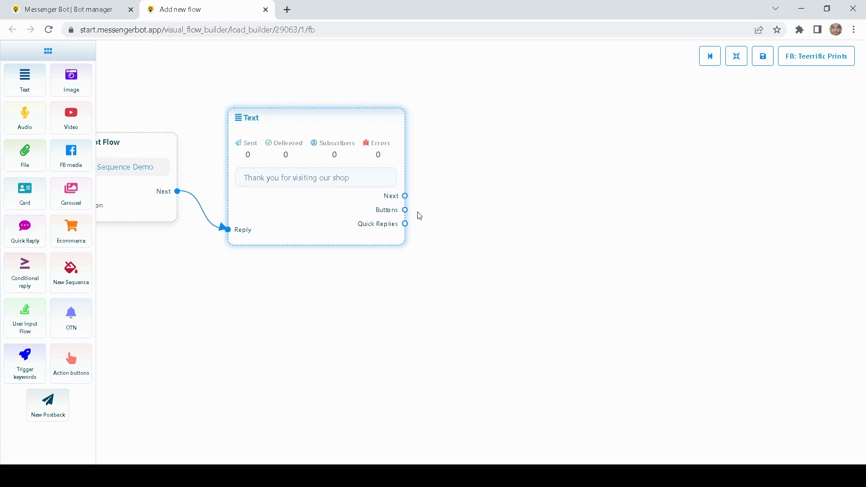
left_click_drag(405, 210, 453, 151)
Set the new Button element's text to "Browse items" and its type to New postback.
double_click(473, 139)
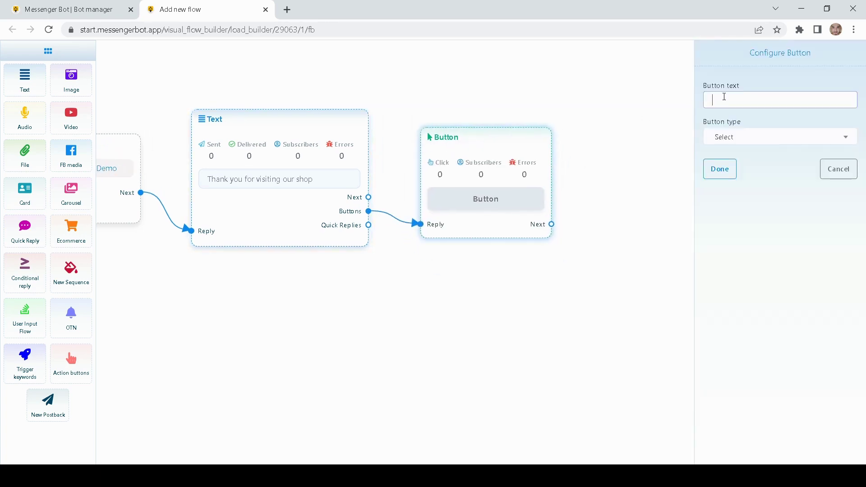
type("Browse items")
left_click(733, 148)
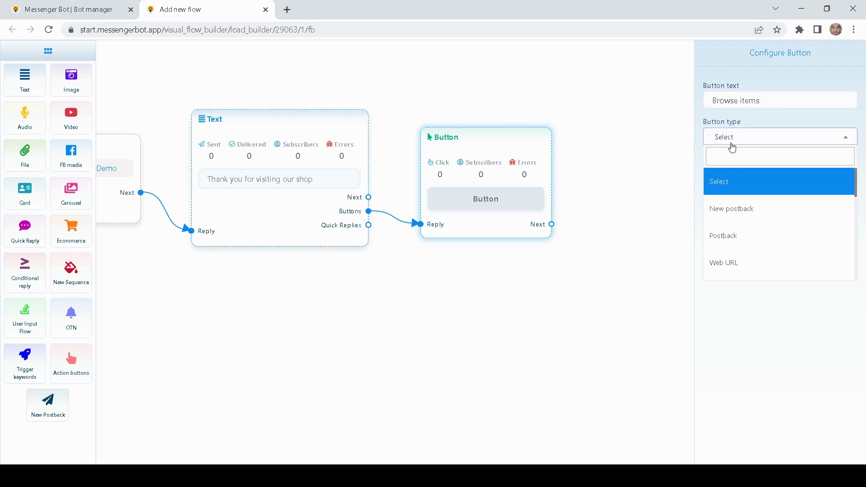
left_click(734, 213)
left_click(720, 169)
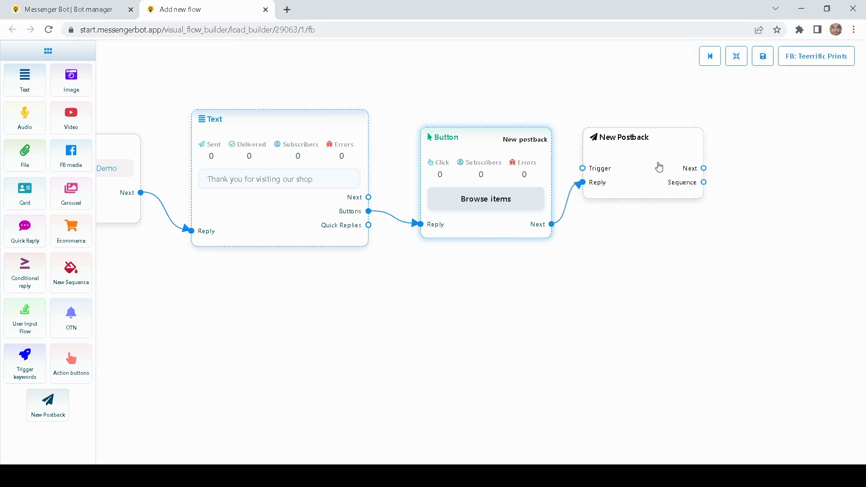
Set the title of the New Postback element after the Browse items button to "Browse Items".
left_click_drag(541, 122, 543, 146)
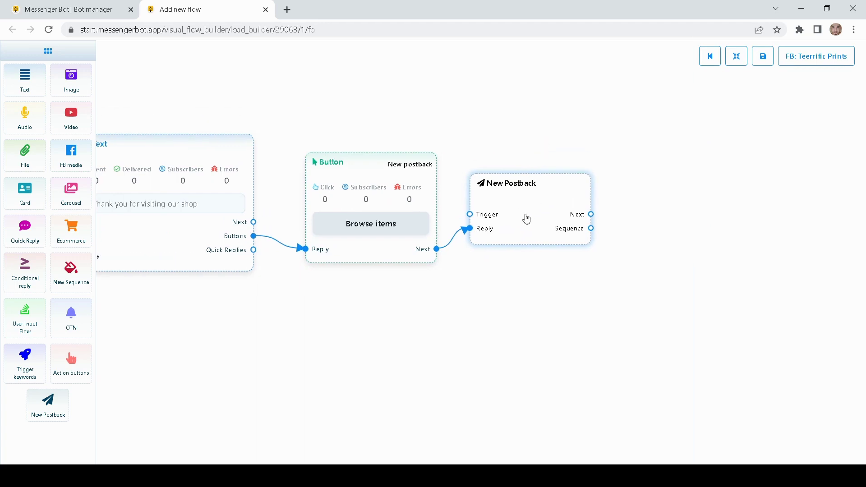
double_click(526, 219)
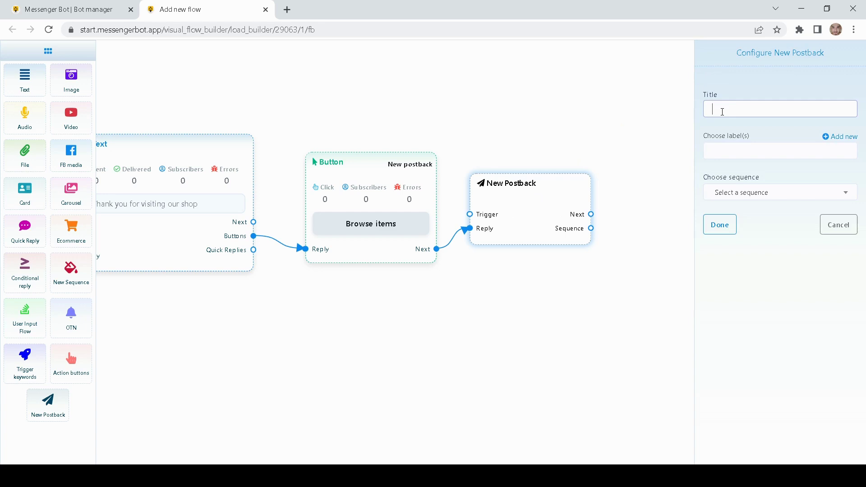
type("Browi")
key("BackSpace")
type("se items")
left_click(718, 224)
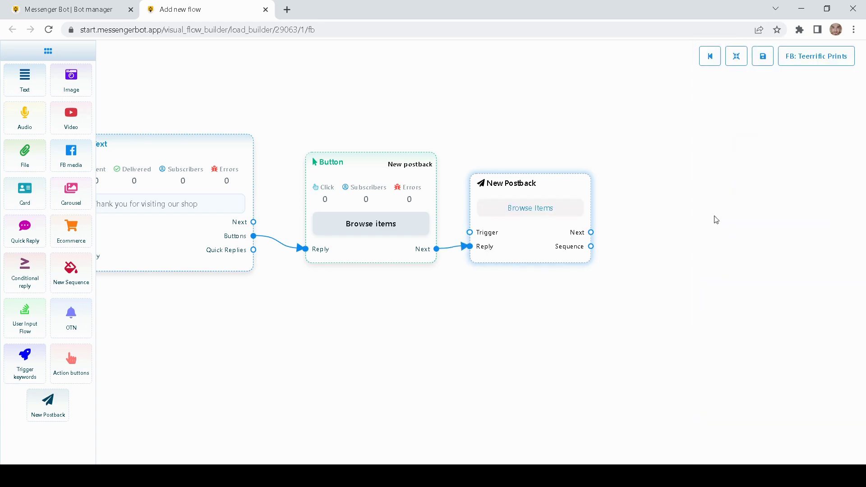
Add a Carousel element after the Browse Items postback and spread out its carousel items and first button.
left_click_drag(504, 180, 513, 164)
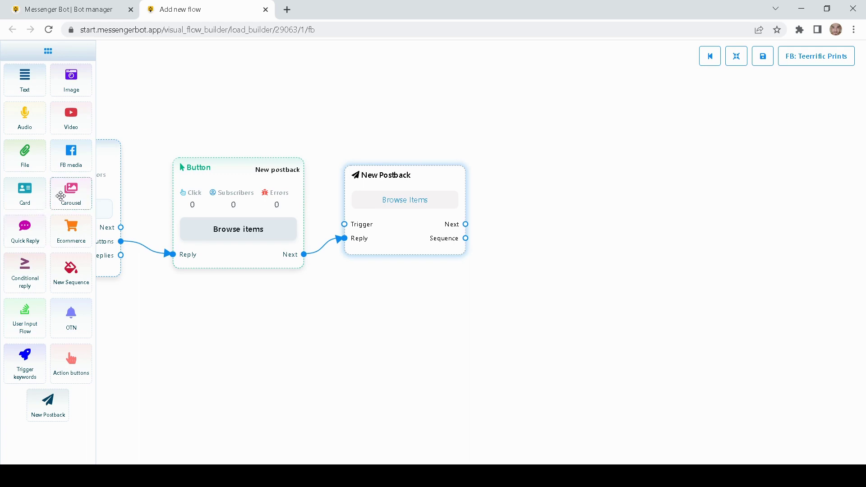
left_click_drag(61, 196, 577, 194)
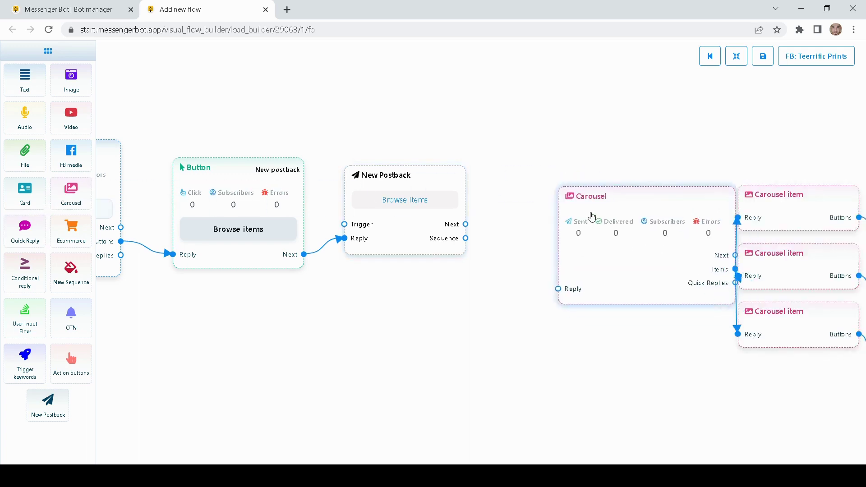
left_click_drag(507, 226, 459, 219)
left_click_drag(682, 186, 682, 129)
left_click_drag(694, 247, 693, 223)
left_click_drag(591, 139, 575, 138)
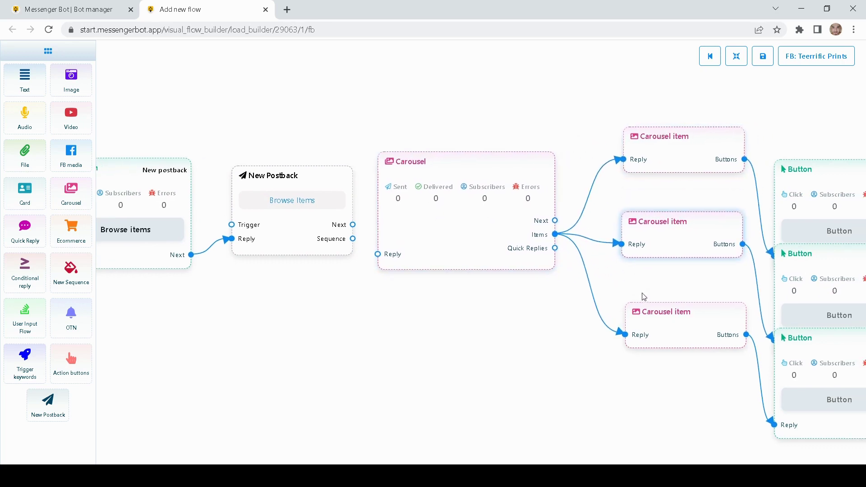
left_click_drag(656, 313, 649, 294)
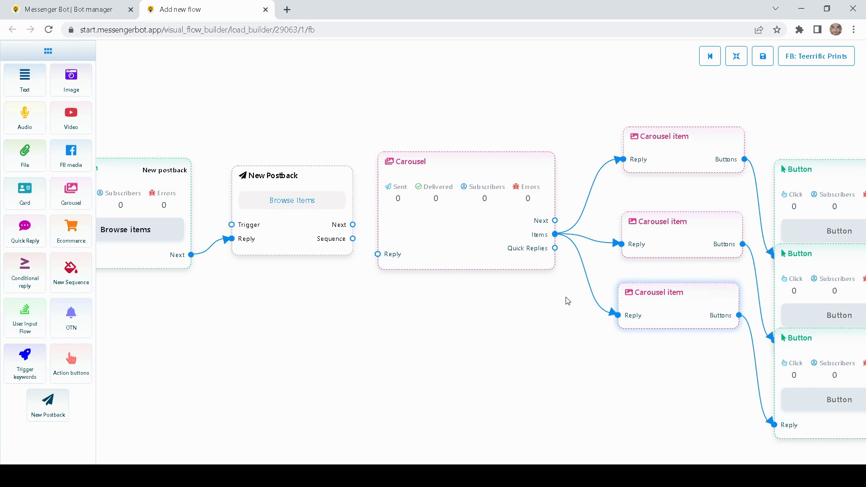
left_click_drag(567, 299, 443, 315)
left_click_drag(714, 205, 717, 133)
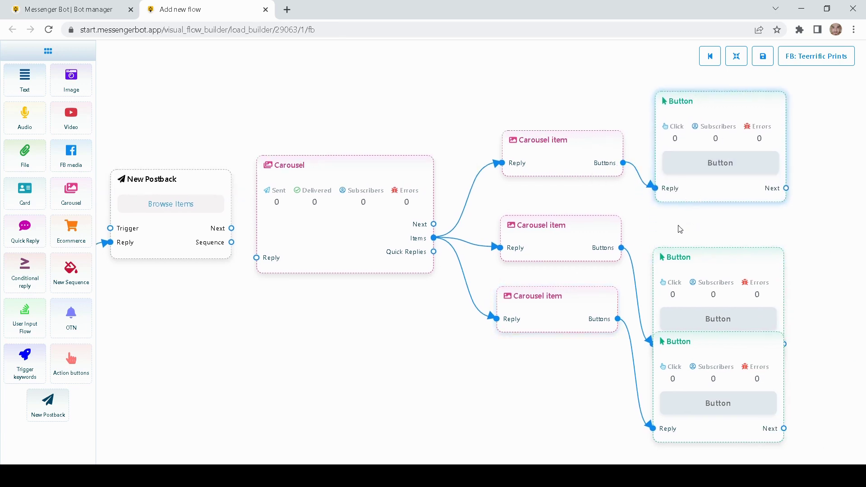
Delete the second and third carousel items and their two Button elements, keeping only the first item and its button.
right_click(566, 239)
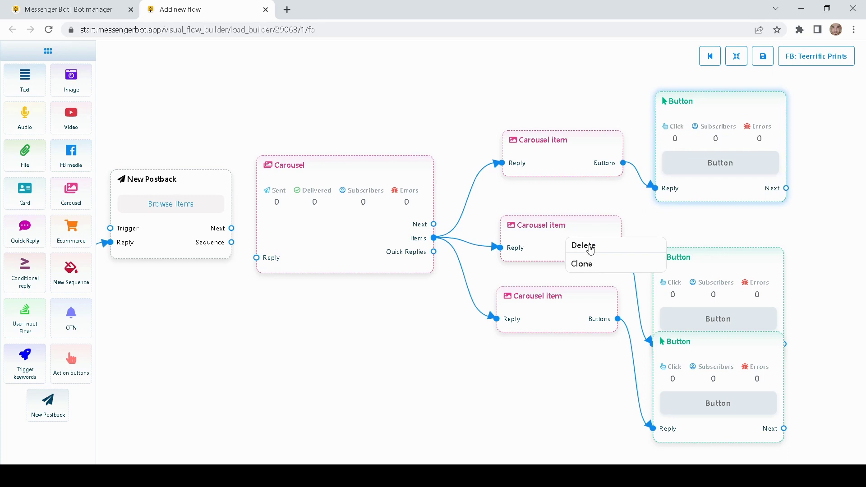
left_click(584, 247)
right_click(559, 295)
left_click(579, 304)
right_click(692, 271)
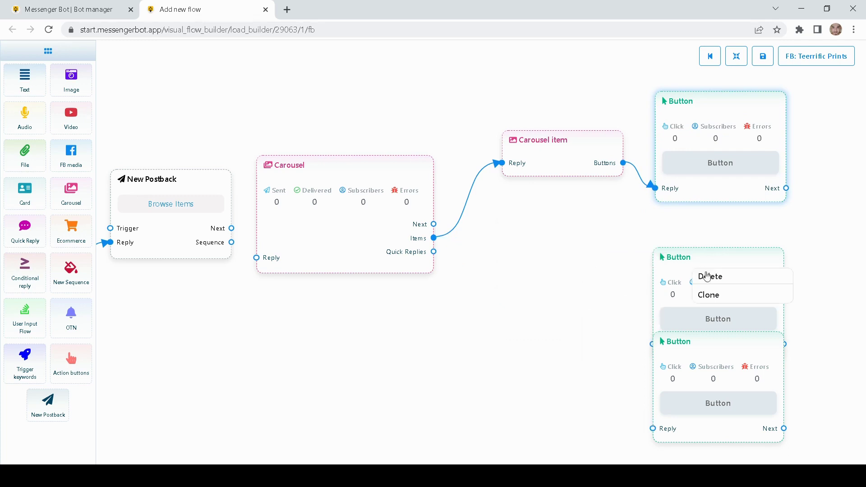
left_click(706, 275)
right_click(699, 361)
left_click(722, 365)
Line up the remaining carousel item and its Button element in a row beside the Carousel element.
left_click_drag(567, 302, 657, 313)
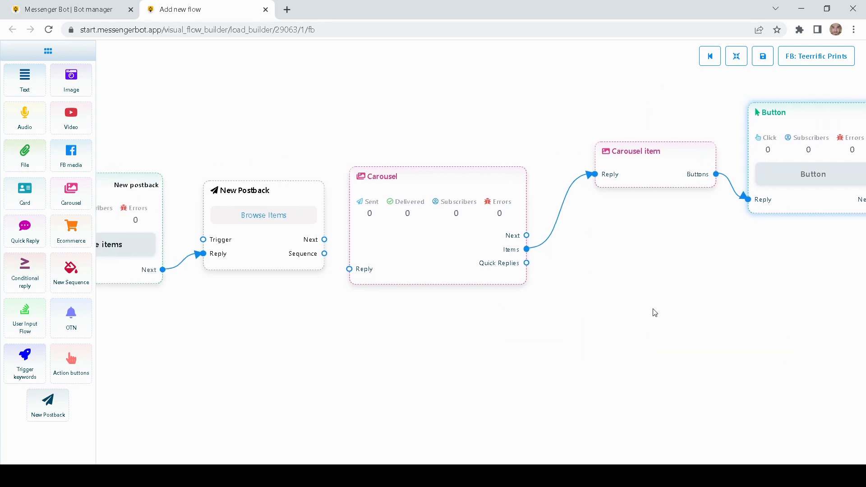
left_click_drag(641, 205, 638, 221)
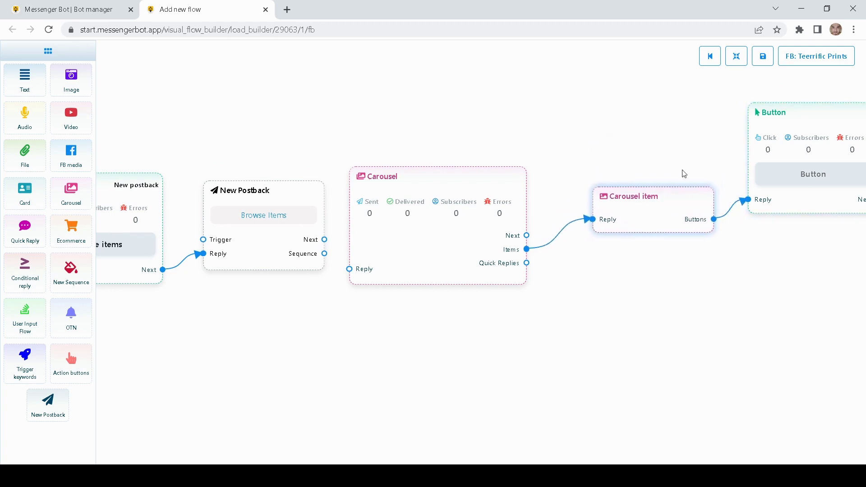
left_click_drag(778, 137, 779, 158)
left_click_drag(680, 150, 607, 162)
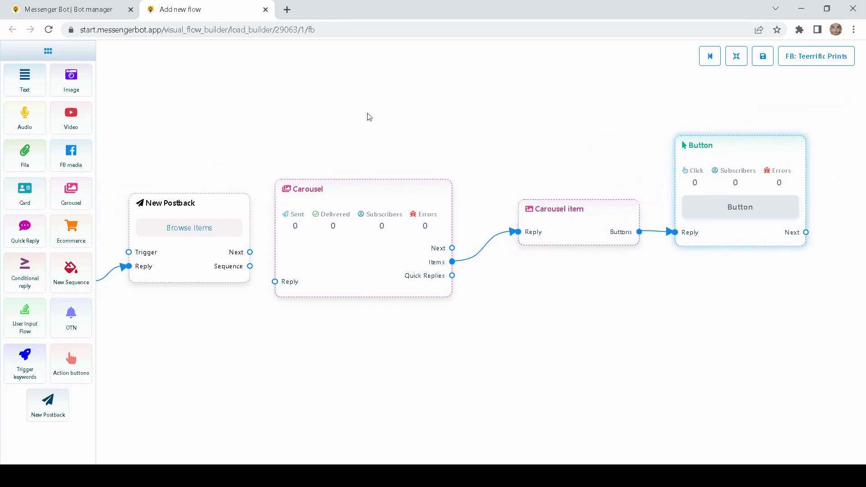
Connect the Browse Items postback's Next output to the Carousel's Reply input and enable the Carousel's typing display.
left_click_drag(370, 117, 496, 92)
left_click_drag(376, 228, 400, 257)
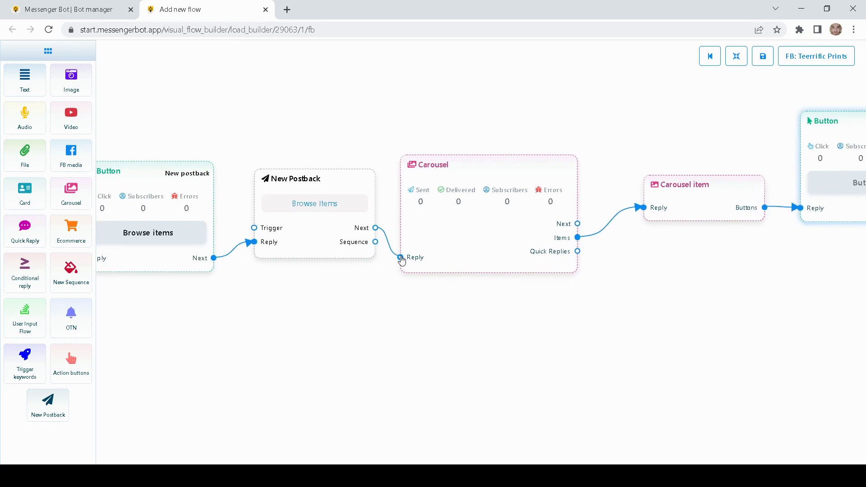
double_click(471, 232)
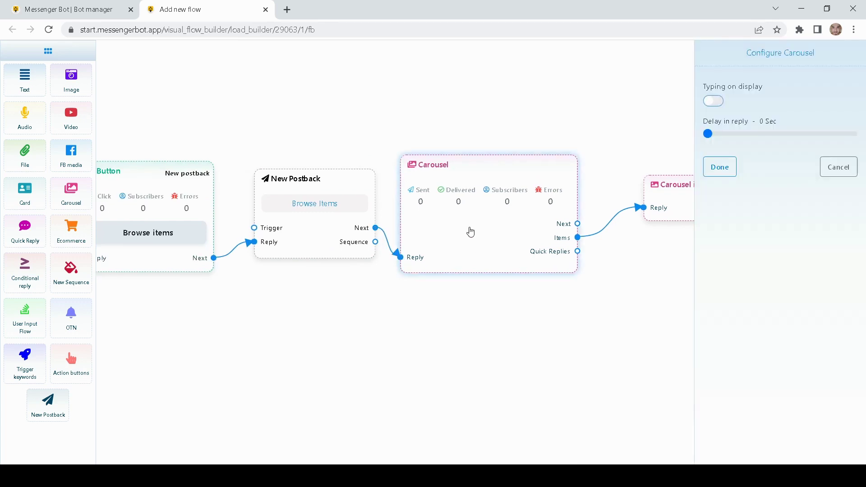
left_click(721, 102)
left_click(720, 167)
Upload the white T-shirt picture as the carousel item's reply image.
left_click_drag(644, 143, 524, 136)
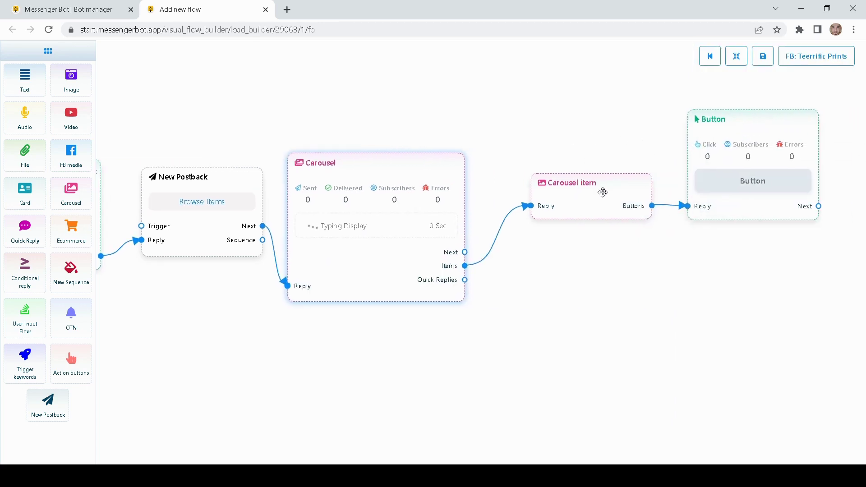
left_click_drag(605, 197, 597, 198)
left_click_drag(598, 157, 589, 155)
double_click(574, 198)
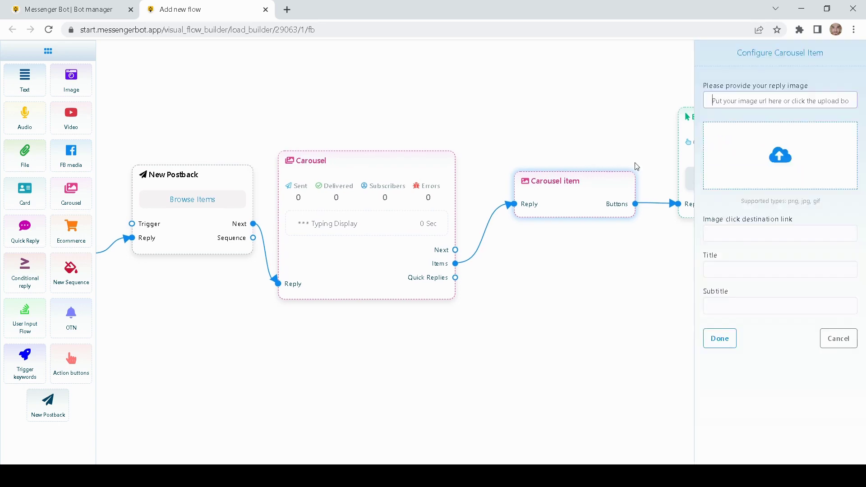
left_click(773, 158)
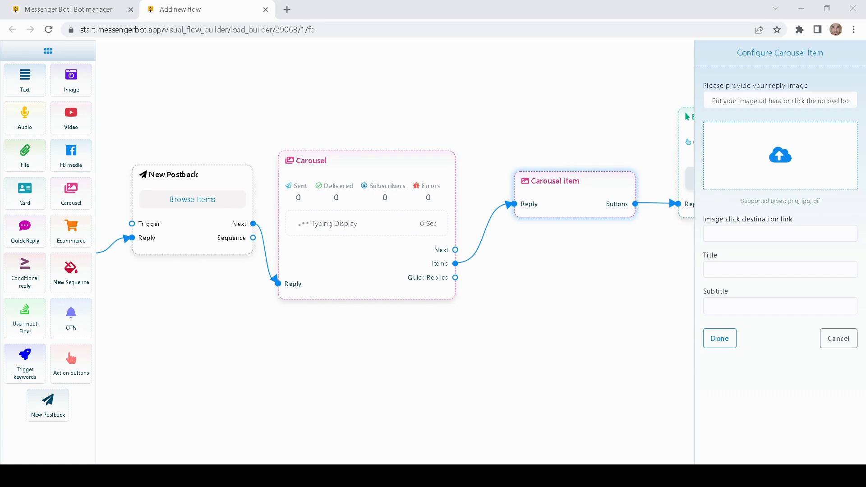
left_click(674, 276)
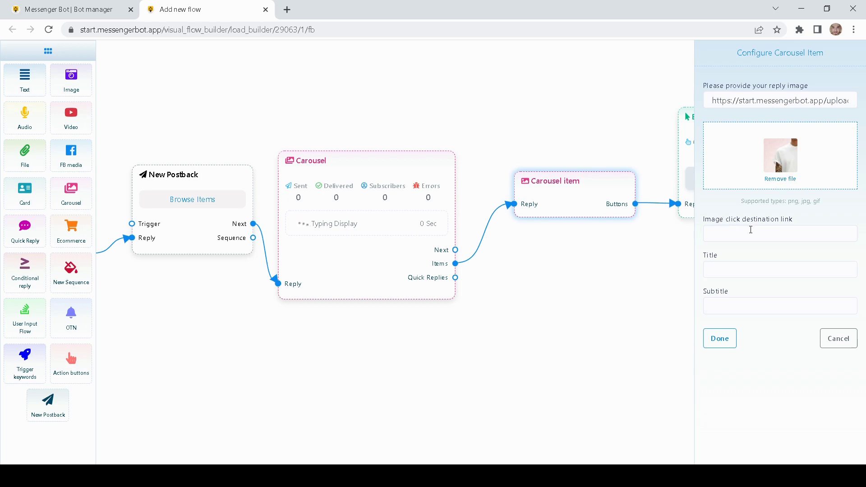
Set the carousel item's title to "White Tshirt" and apply its configuration.
left_click(725, 267)
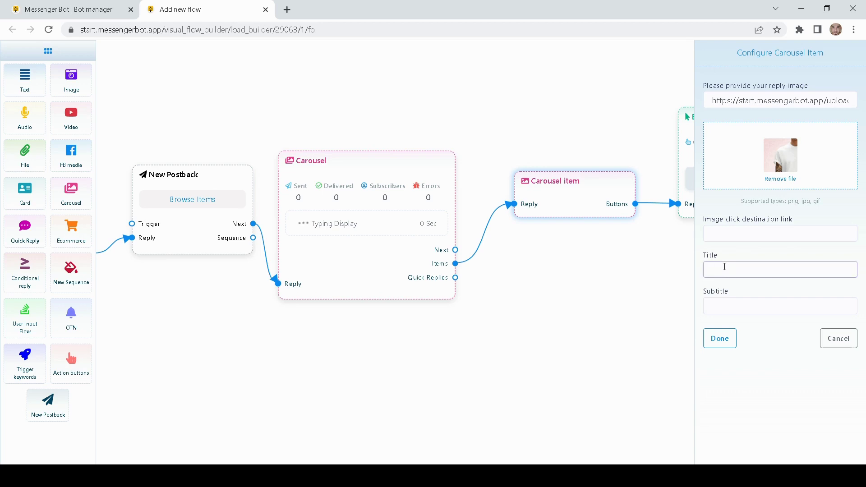
left_click(718, 312)
left_click(720, 255)
left_click(716, 267)
type("White tshirt")
left_click(719, 338)
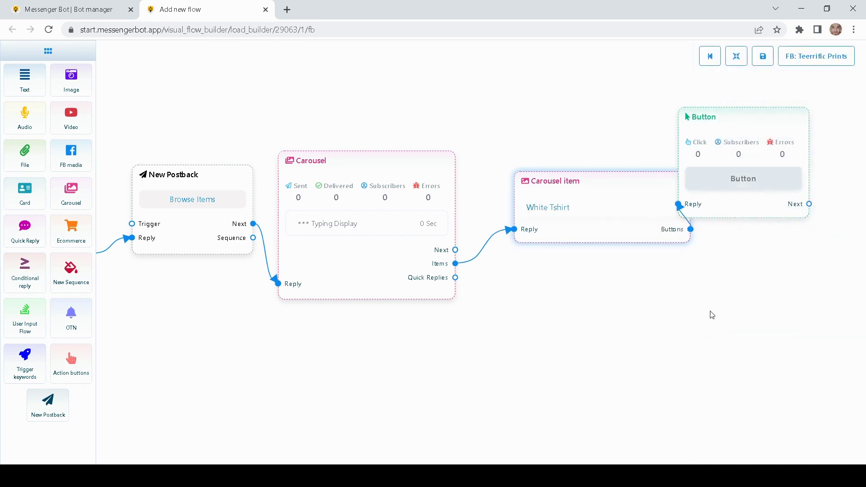
Rearrange the White Tshirt carousel item and its Button element so they sit side by side without overlapping.
left_click_drag(593, 189, 592, 172)
left_click_drag(735, 115, 578, 138)
left_click_drag(572, 191, 572, 163)
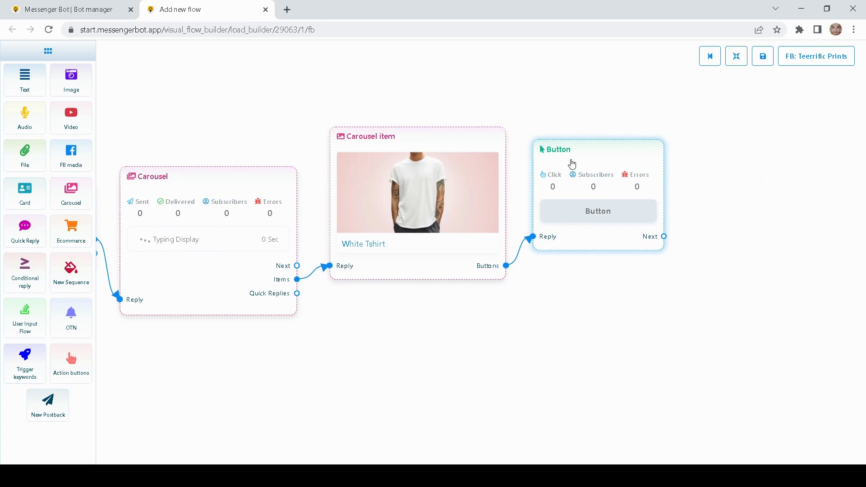
Set the White Tshirt item's button text to "Get it now" and its type to New postback.
double_click(572, 162)
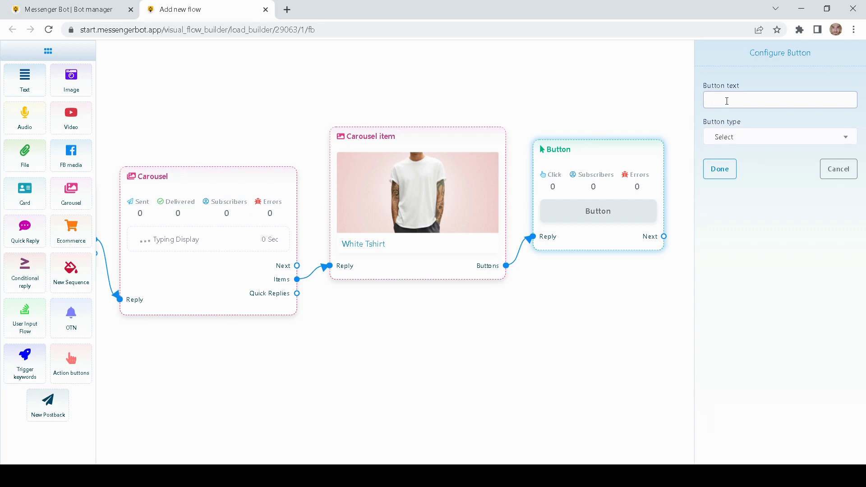
type("Get It now")
left_click(740, 137)
left_click(744, 208)
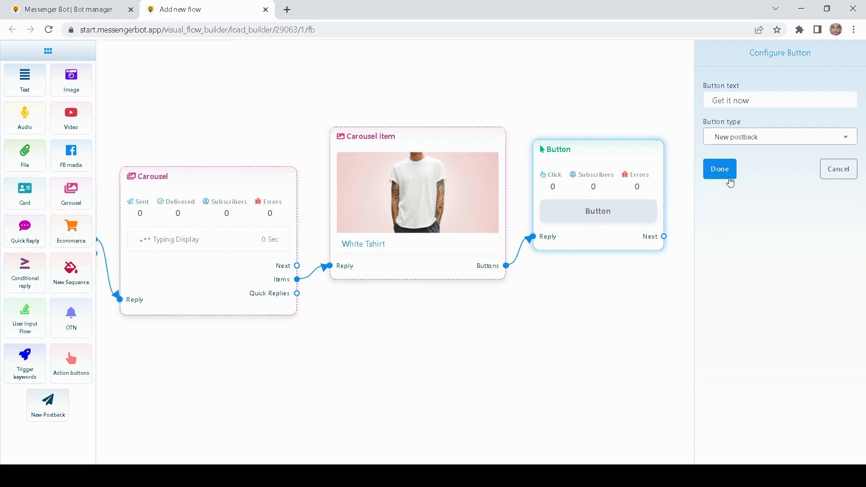
left_click(725, 177)
Set the title of the New Postback element after the Get it now button to "Get It Now".
double_click(632, 171)
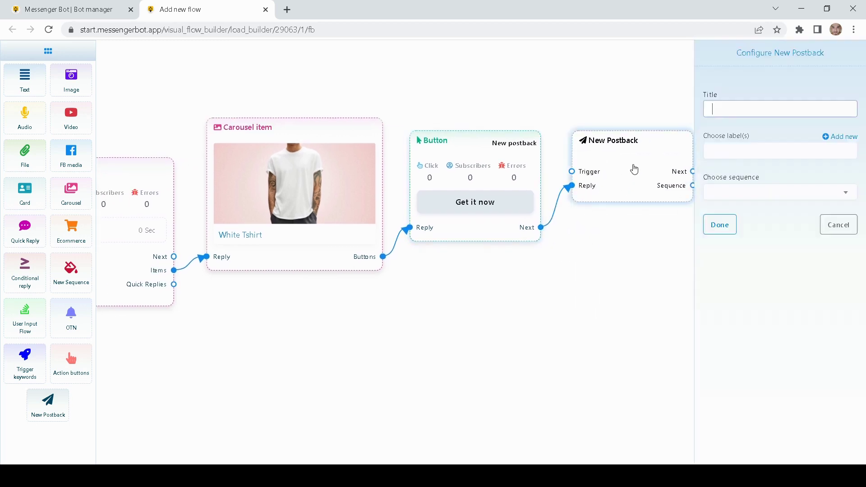
type("Get it now")
left_click(720, 225)
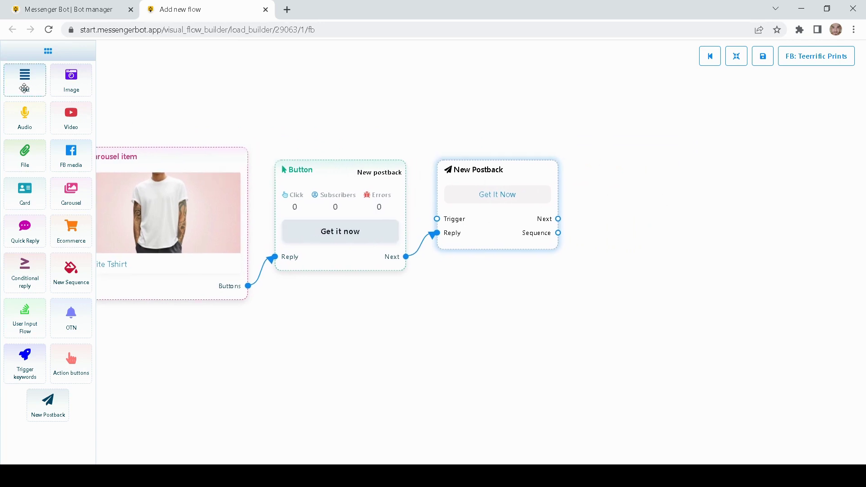
Add a Text element after the Get It Now postback and connect the postback's Next output to its Reply input.
left_click_drag(23, 85, 643, 215)
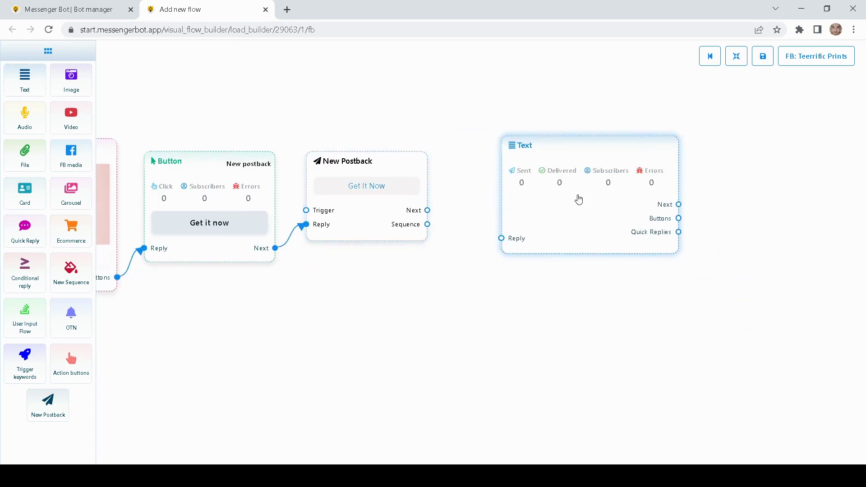
left_click_drag(428, 211, 501, 239)
left_click_drag(501, 240, 501, 241)
left_click_drag(565, 221, 527, 210)
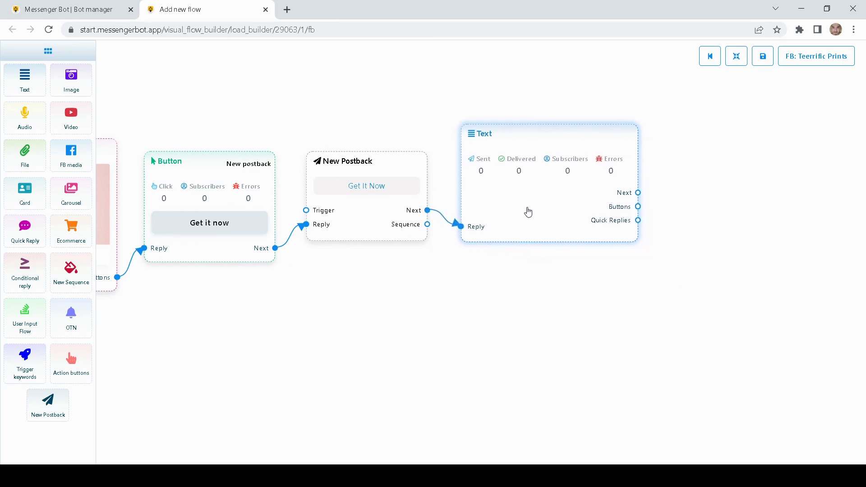
Set the reply message of the Text element after the Get It Now postback to "Thank you for your purchase".
double_click(526, 210)
type("Thank you gor")
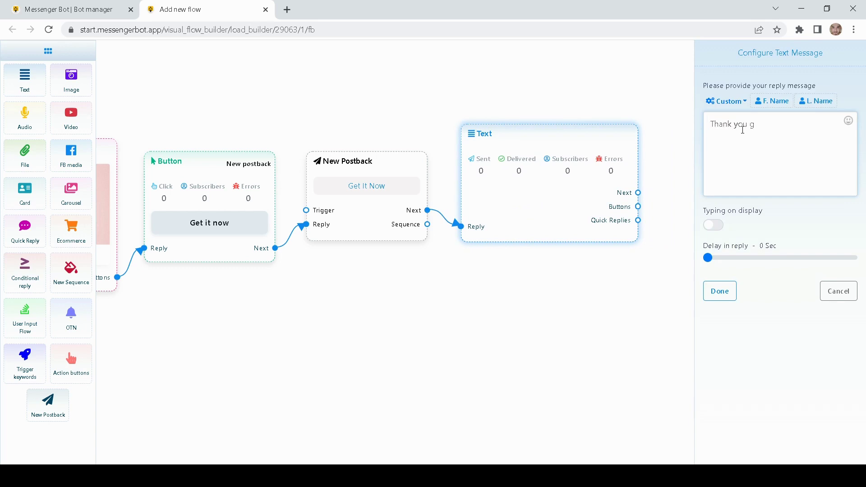
key("BackSpace")
type("for your purchase")
left_click(720, 291)
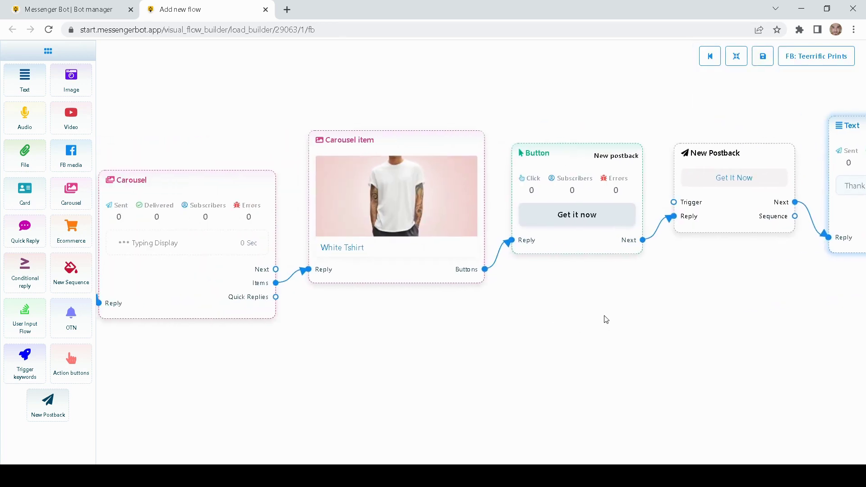
Add a second Button element from the White Tshirt carousel item's Buttons output and place it above the Get it now button.
left_click_drag(604, 319, 551, 319)
left_click_drag(517, 169, 528, 179)
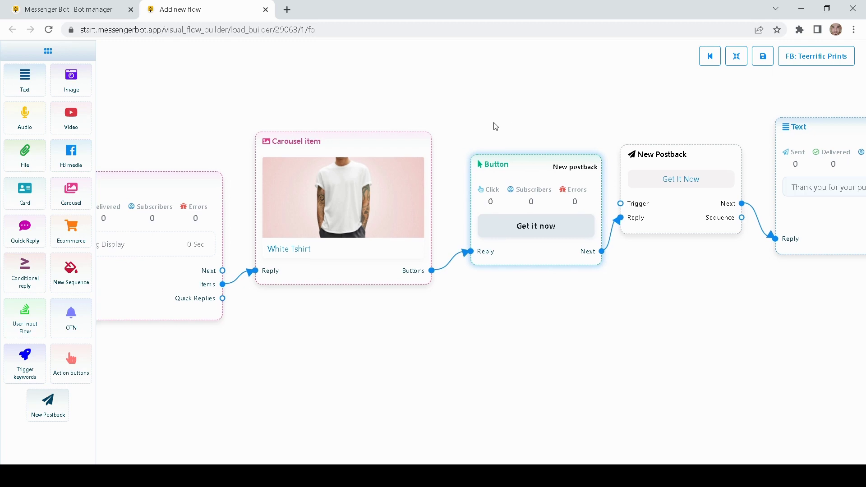
left_click_drag(495, 126, 465, 117)
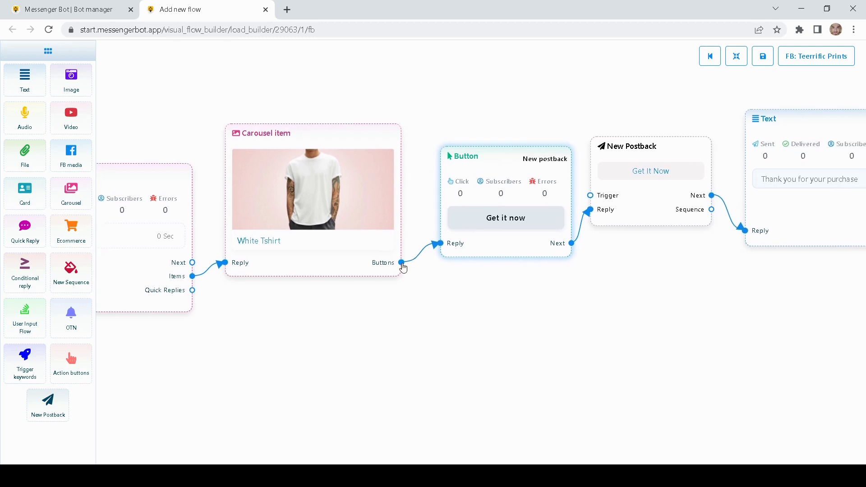
left_click_drag(464, 284, 453, 293)
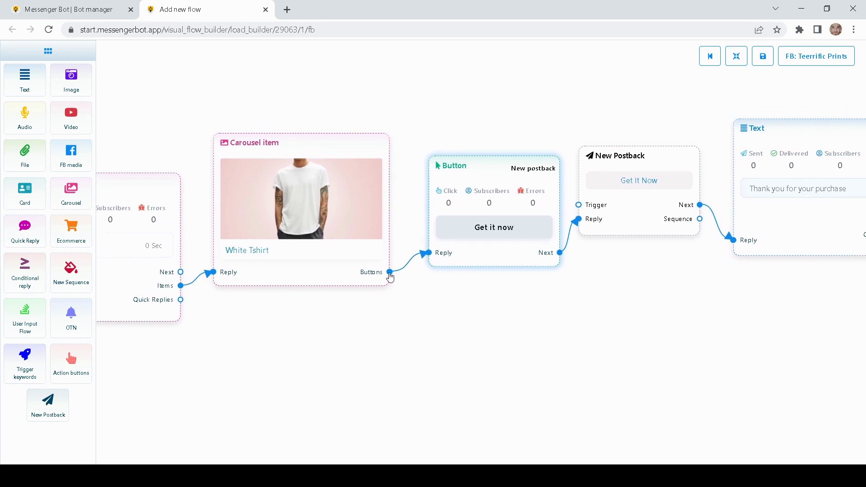
left_click_drag(390, 272, 440, 86)
left_click_drag(519, 166, 460, 45)
left_click_drag(510, 297, 504, 381)
left_click_drag(521, 138, 523, 109)
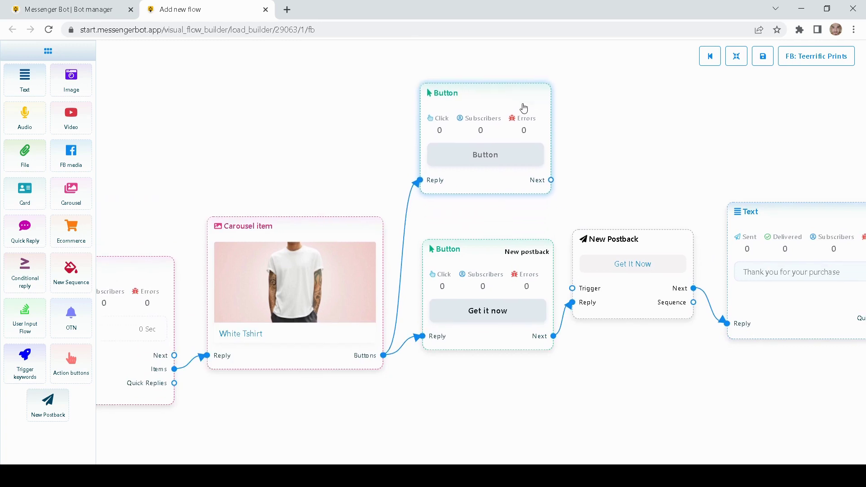
Set the new upper button's text to "Not now" and its type to New postback.
double_click(508, 98)
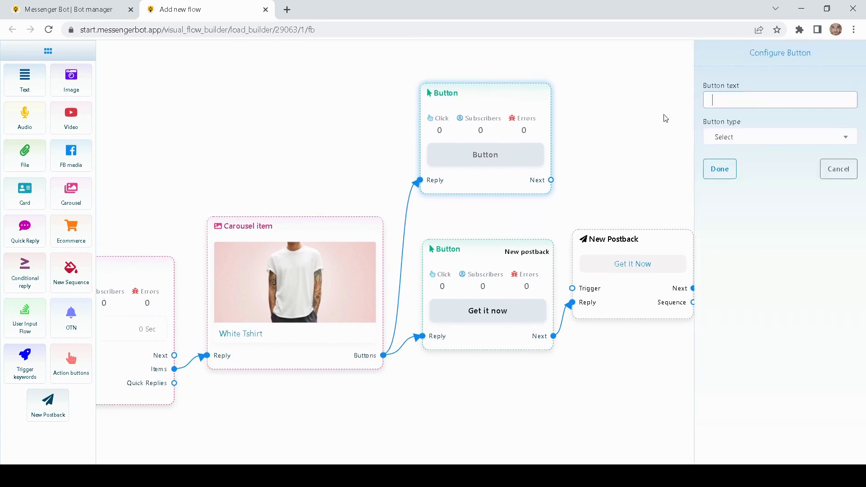
type("Not now")
left_click(740, 137)
left_click(742, 203)
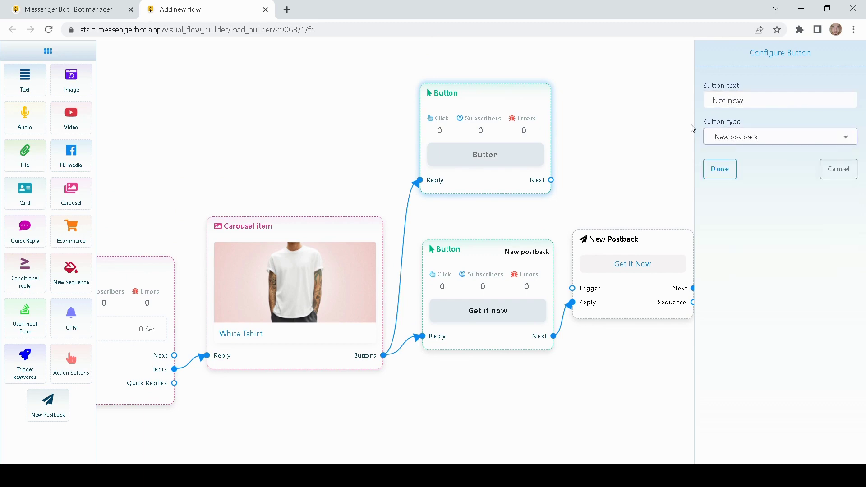
left_click(722, 170)
Set the title of the New Postback element after the Not now button to "Not now button".
left_click_drag(686, 141, 560, 131)
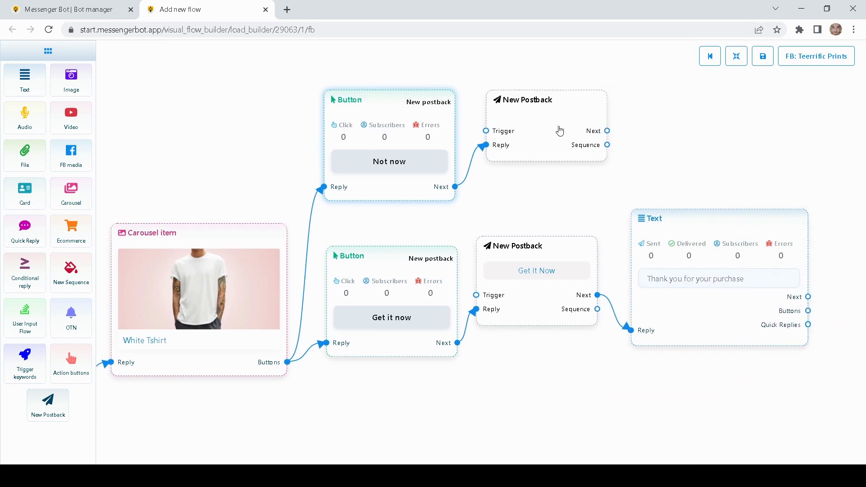
double_click(560, 131)
type("Not")
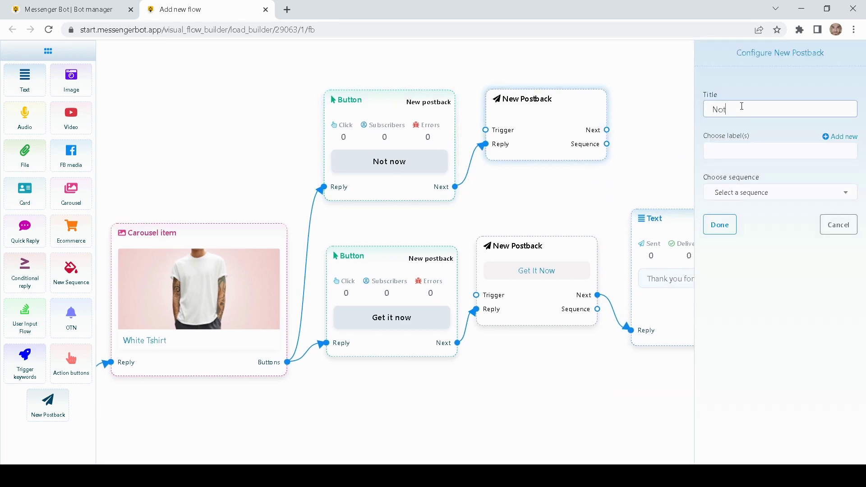
type(" now button")
left_click(720, 225)
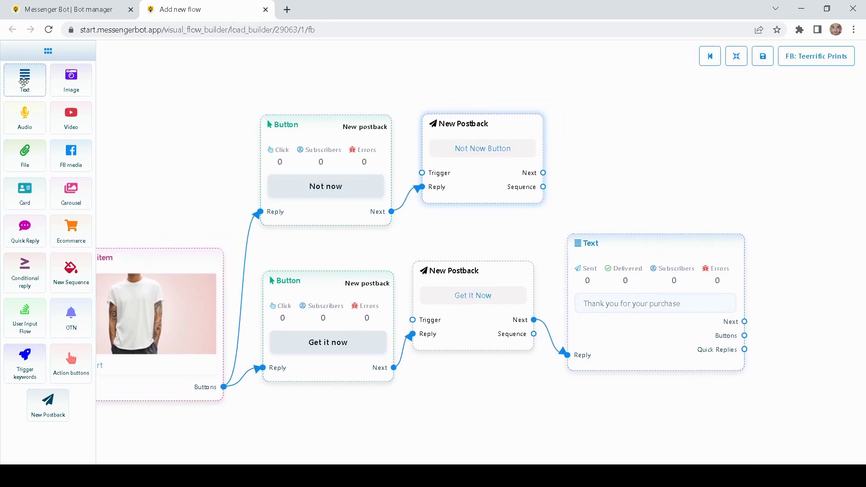
Add a Text element connected to the Not Now Button postback's Next output, with the message "We do understand! feel free to visit us again".
left_click_drag(25, 81, 688, 128)
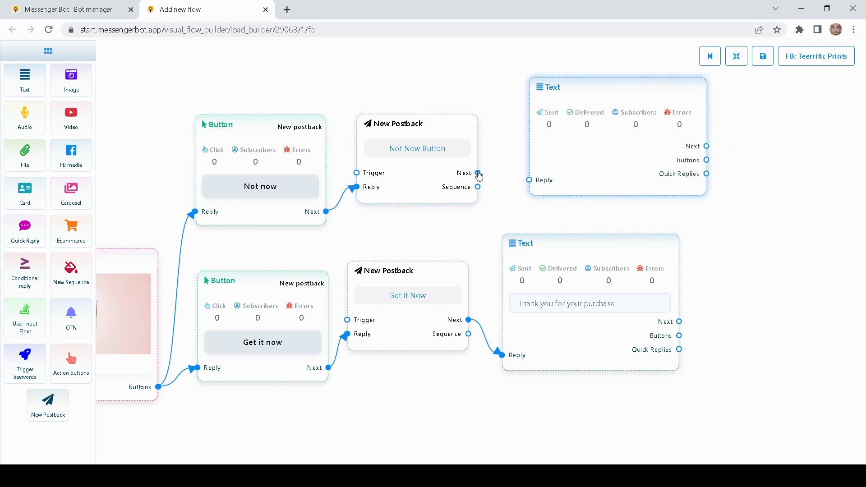
left_click_drag(478, 173, 529, 180)
double_click(567, 172)
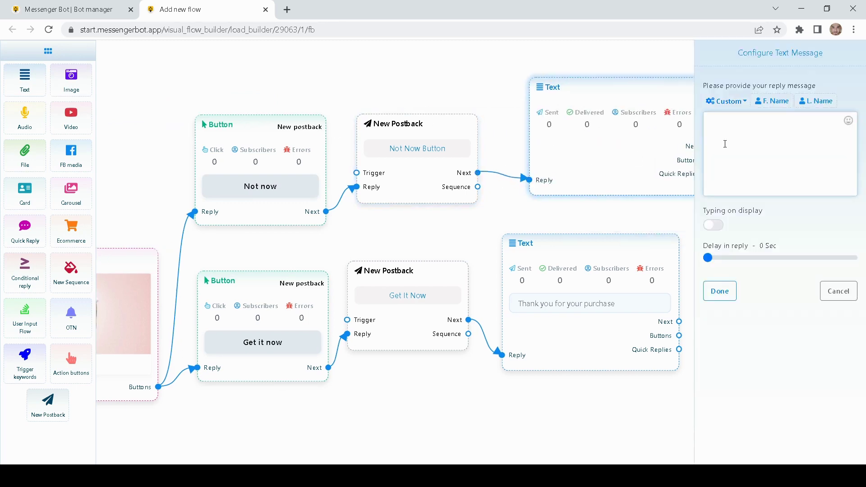
type("We do understan")
type("d! feel free to")
type("vis")
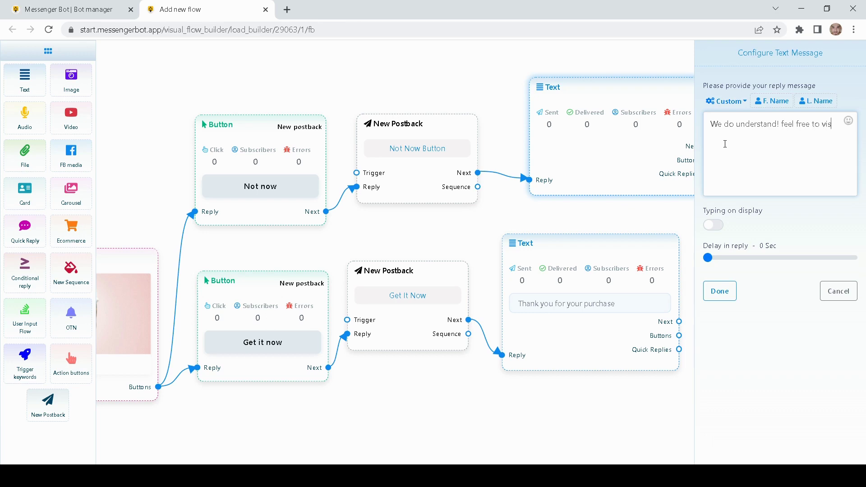
type("it us again")
left_click(720, 291)
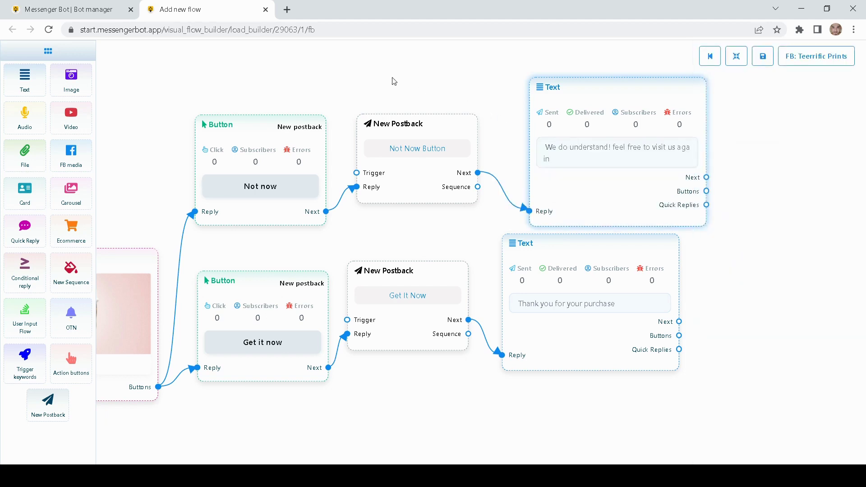
Add a third Button element from the White Tshirt carousel item's Buttons output and place it below the Get it now button.
left_click_drag(392, 81, 476, 95)
left_click_drag(345, 198, 355, 129)
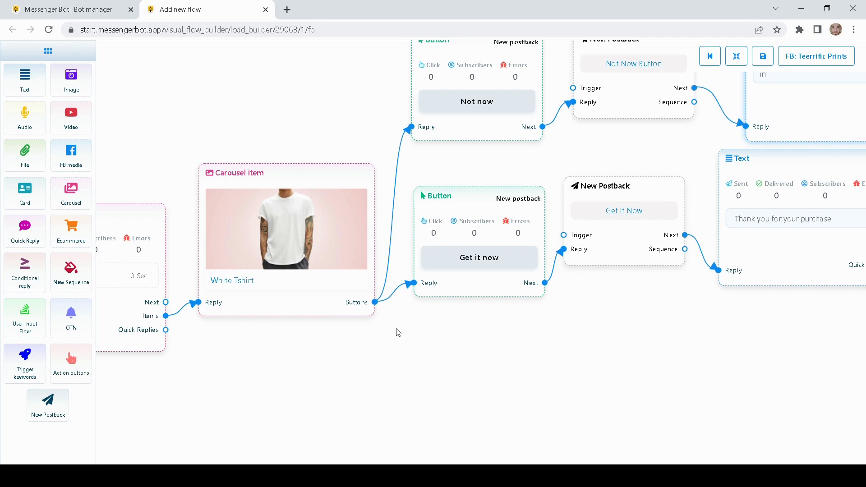
left_click_drag(397, 333, 445, 403)
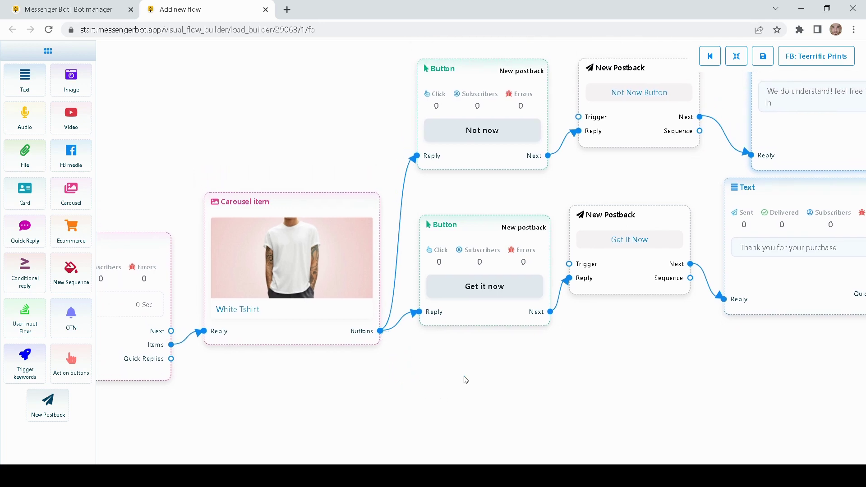
left_click_drag(493, 363, 489, 235)
left_click_drag(496, 273, 469, 271)
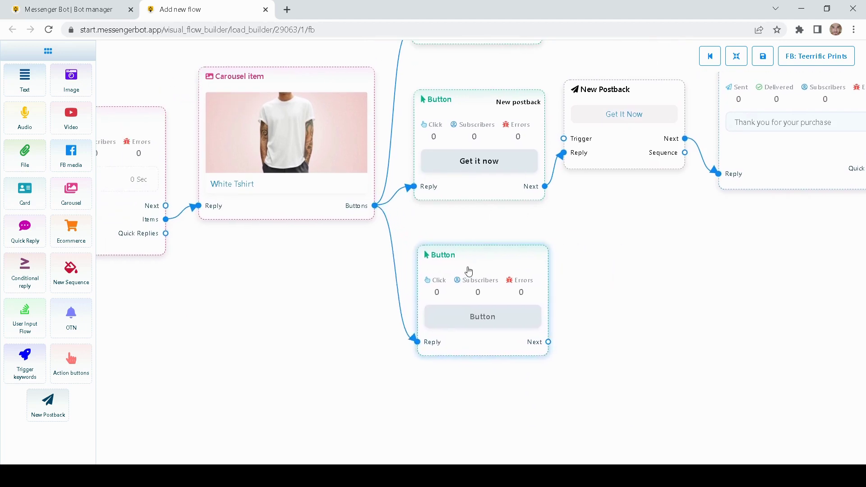
Set the lowest button's text to "subscribe" and its type to New postback.
double_click(466, 269)
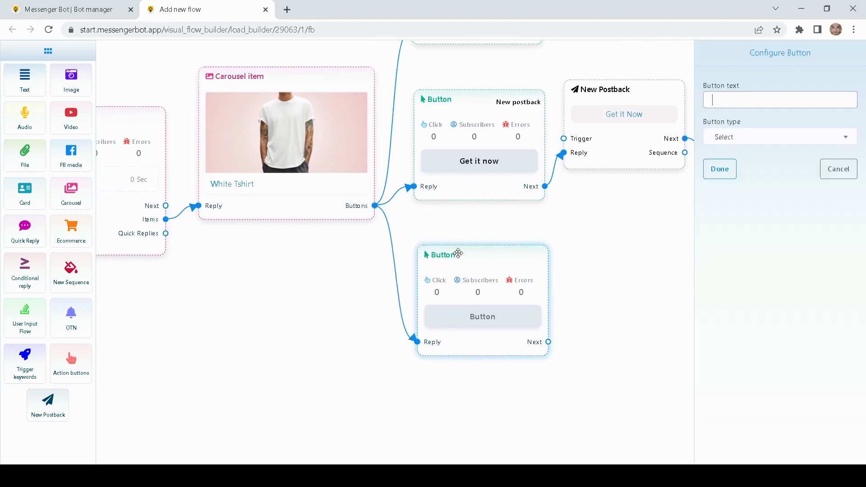
left_click(746, 97)
type("subscribe")
left_click(734, 170)
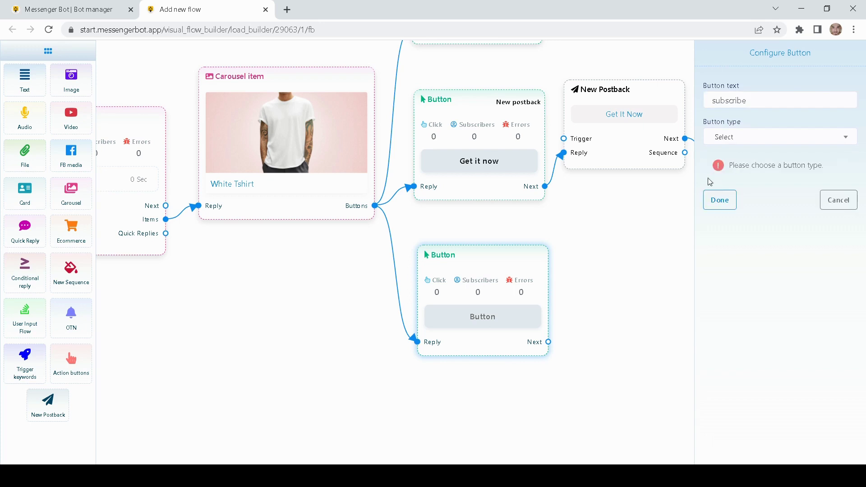
left_click(745, 139)
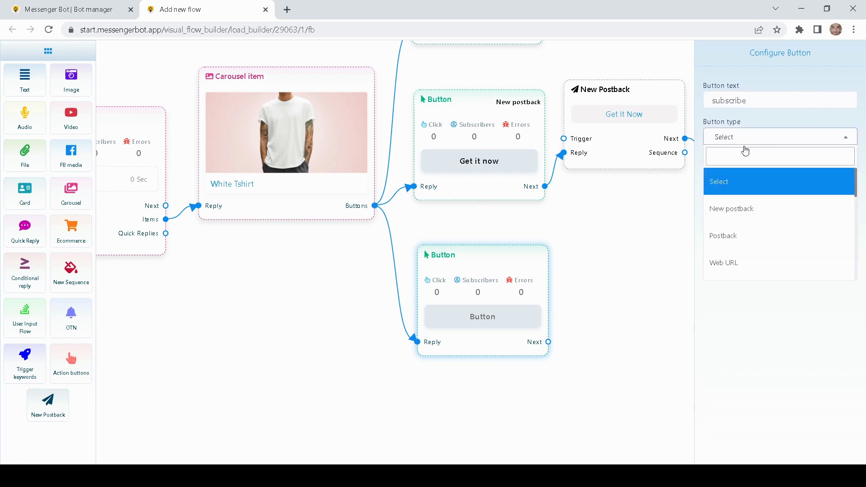
left_click(734, 210)
left_click(727, 201)
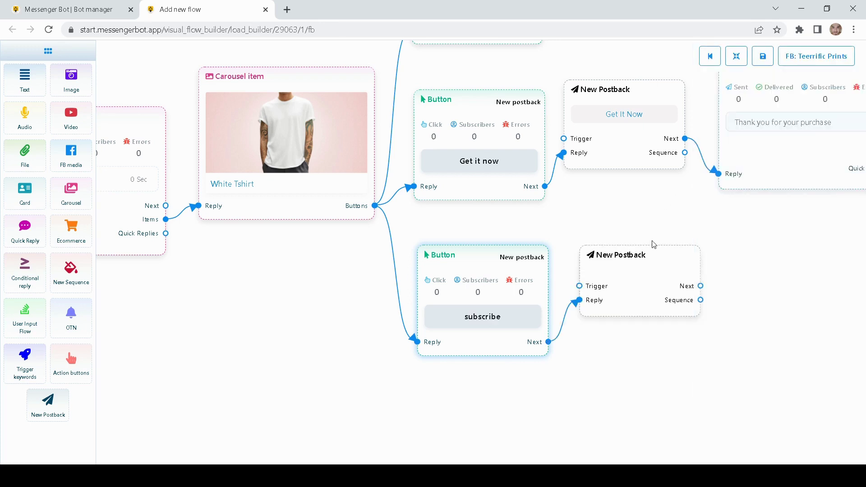
Title the New Postback element after the subscribe button "subscribe" and position it level with that button.
left_click_drag(582, 272, 587, 310)
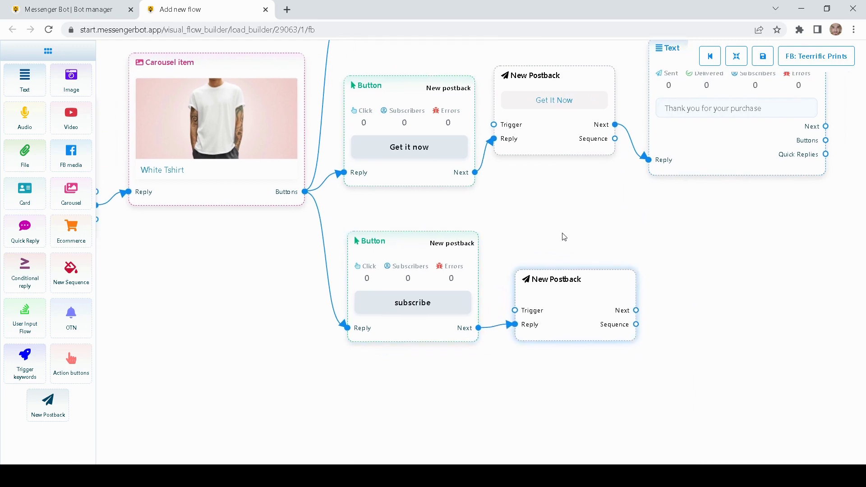
double_click(560, 305)
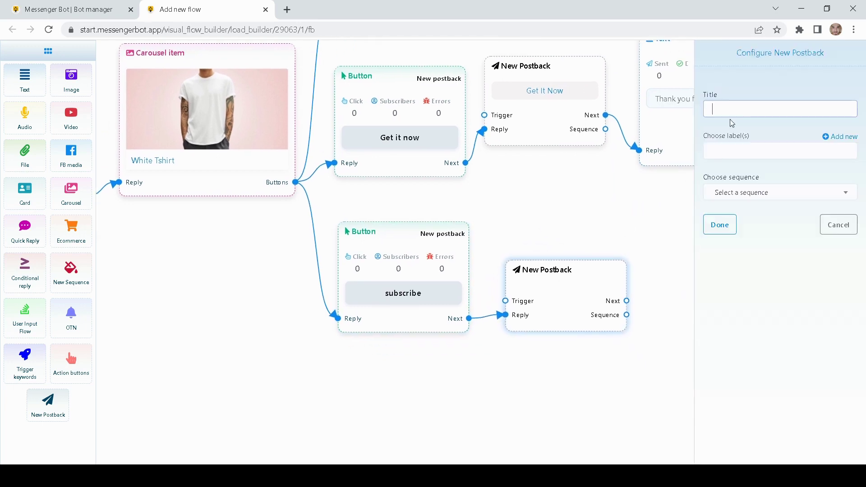
type("subscribe")
left_click(734, 222)
left_click_drag(661, 221, 598, 207)
left_click_drag(511, 273, 508, 235)
left_click_drag(672, 271, 604, 272)
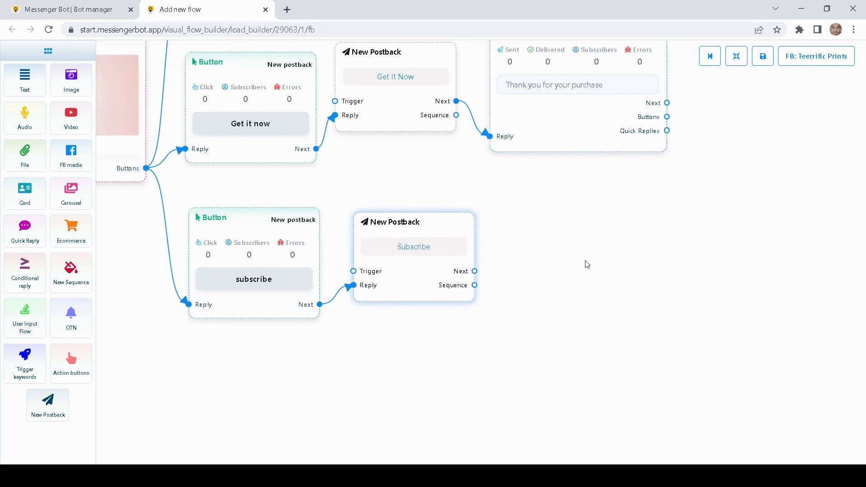
Assign the New Sequence option as the sequence of the Subscribe postback.
left_click_drag(537, 257, 545, 232)
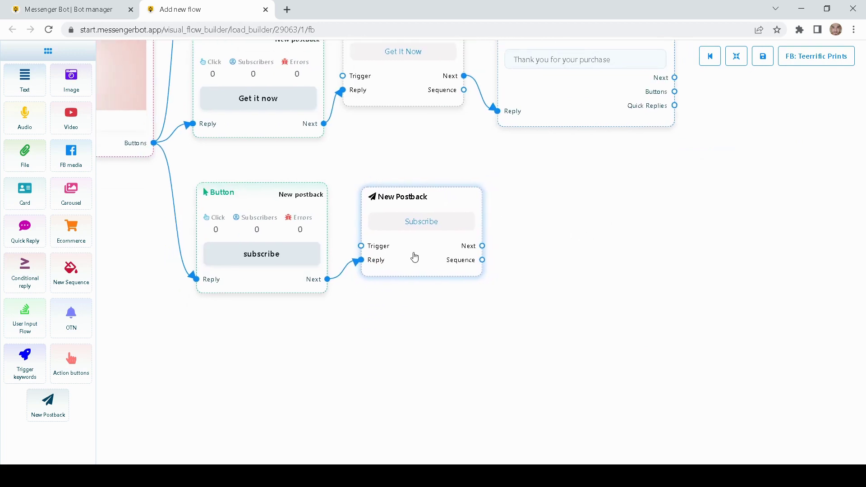
double_click(445, 257)
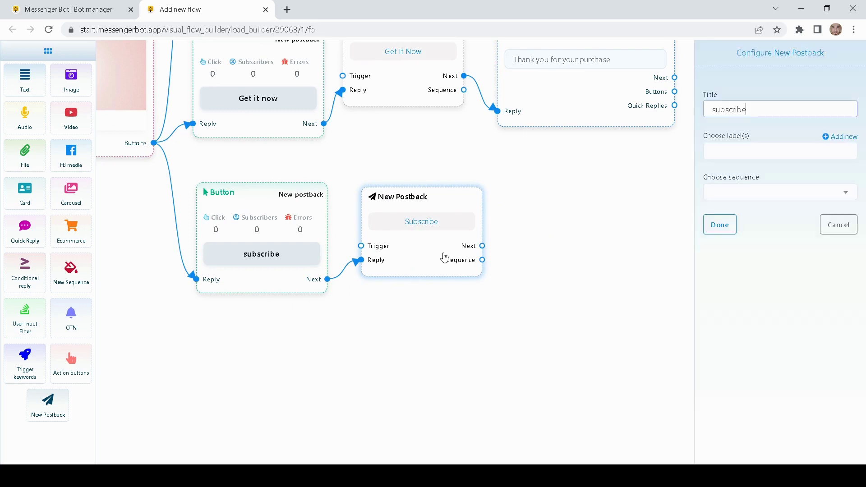
left_click(726, 192)
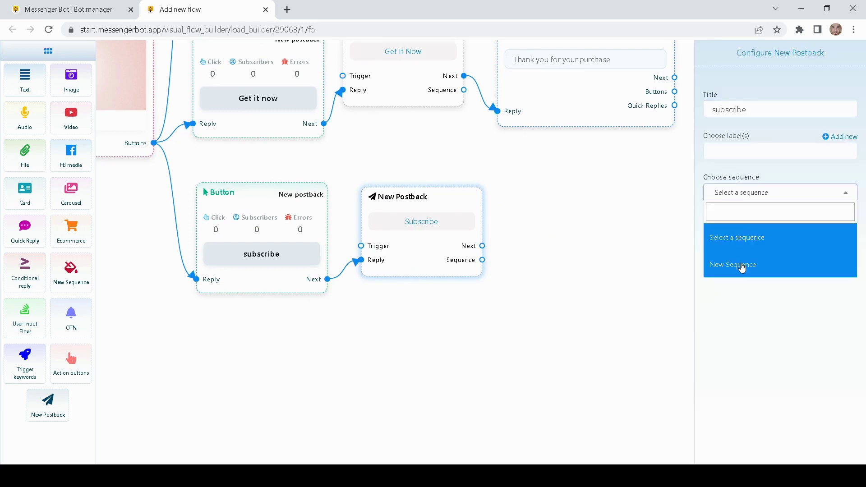
left_click(742, 266)
left_click(726, 230)
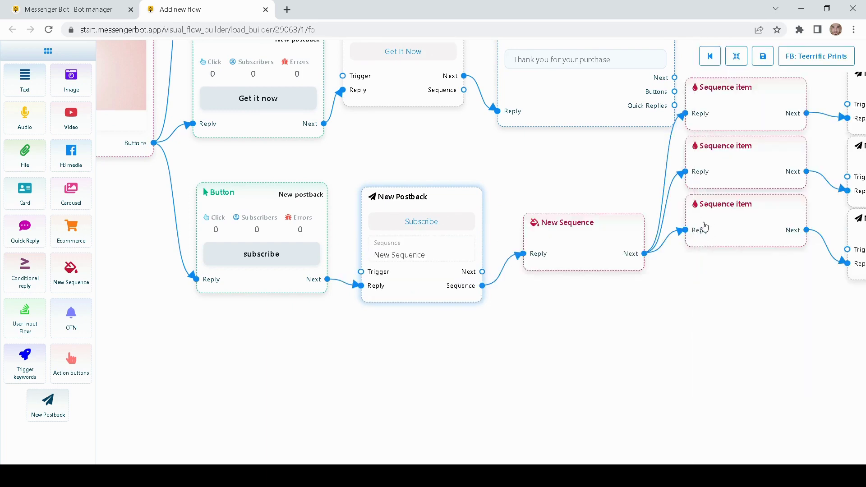
Lower the New Sequence element and spread its three Sequence items apart vertically, clear of the purchase reply text.
left_click_drag(635, 286, 530, 290)
left_click_drag(630, 222, 647, 319)
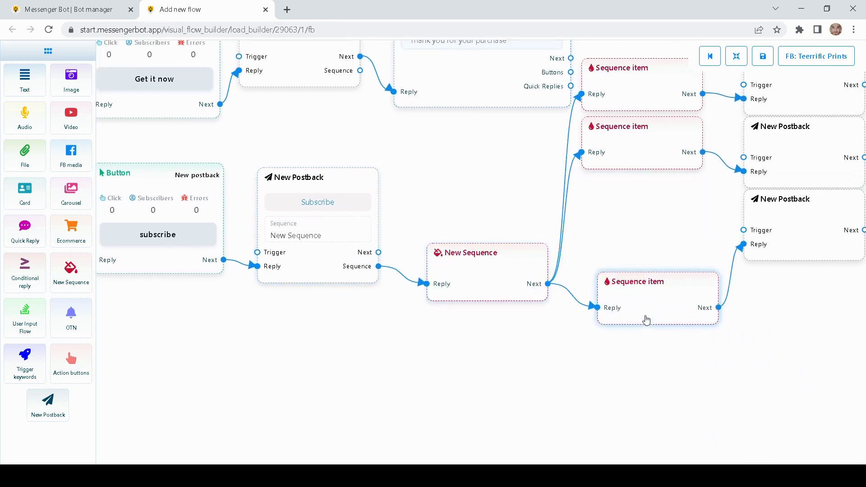
left_click_drag(646, 163, 660, 239)
left_click_drag(651, 108, 659, 139)
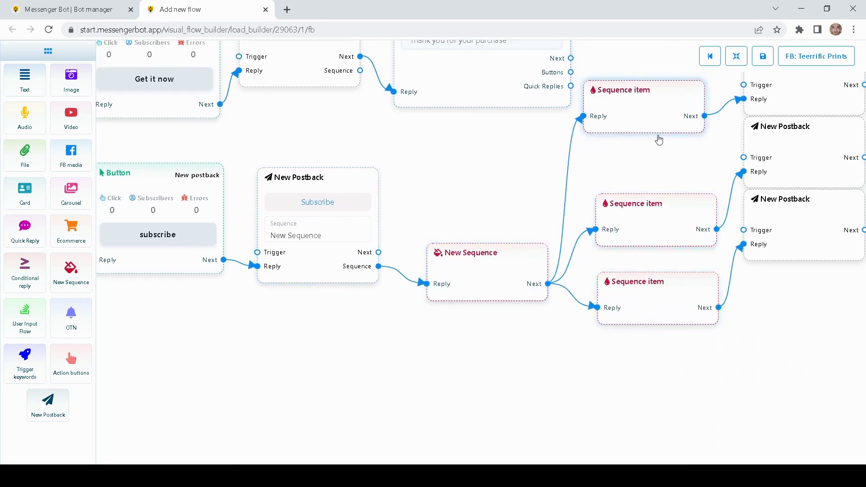
Space the three New Postback elements out vertically so each sits beside its own Sequence item.
left_click_drag(754, 329, 657, 275)
left_click_drag(711, 176, 709, 293)
left_click_drag(698, 110, 702, 173)
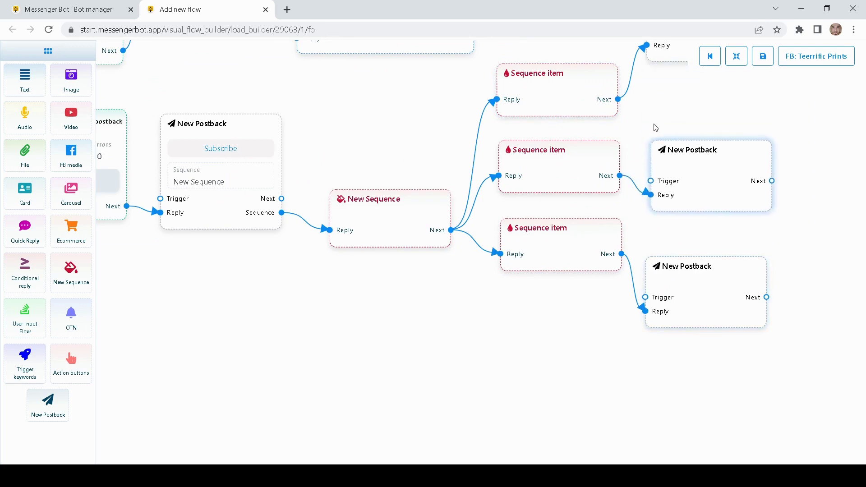
left_click_drag(654, 124, 642, 172)
left_click_drag(683, 78, 685, 133)
left_click_drag(599, 80, 621, 84)
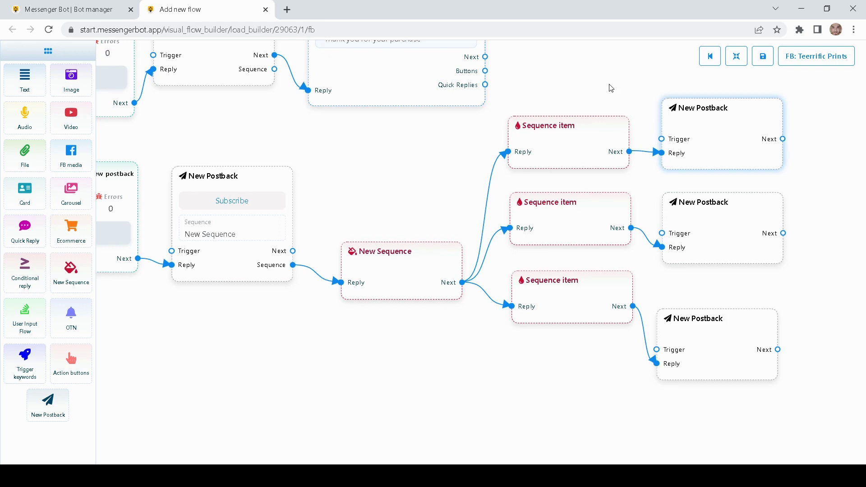
left_click_drag(325, 212, 345, 215)
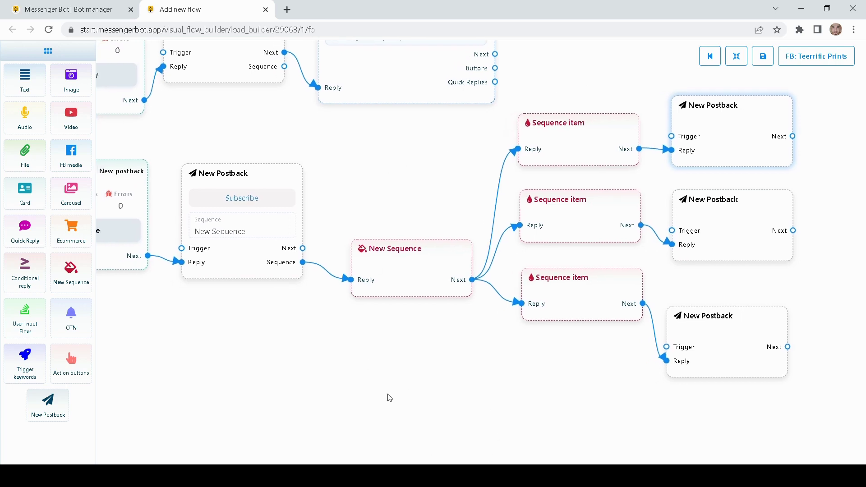
left_click(435, 476)
left_click_drag(448, 223, 472, 219)
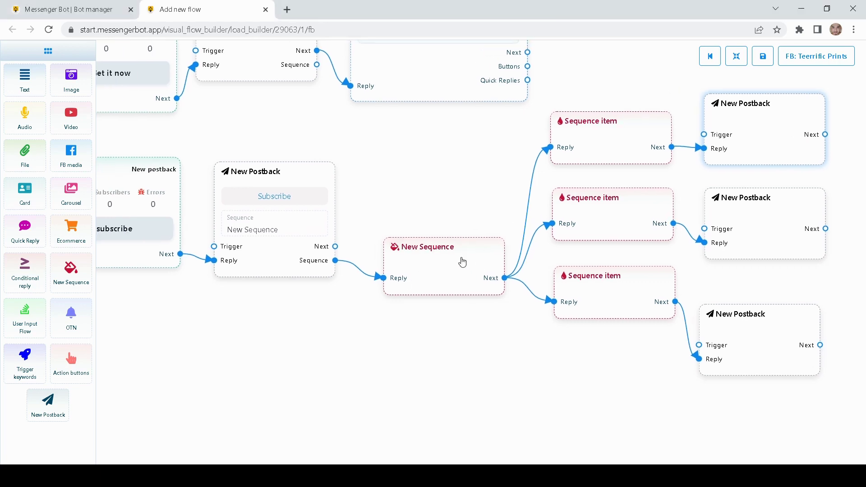
Connect a Text element to the Next output of the Subscribe postback and place it below the New Sequence element.
left_click_drag(393, 196, 432, 170)
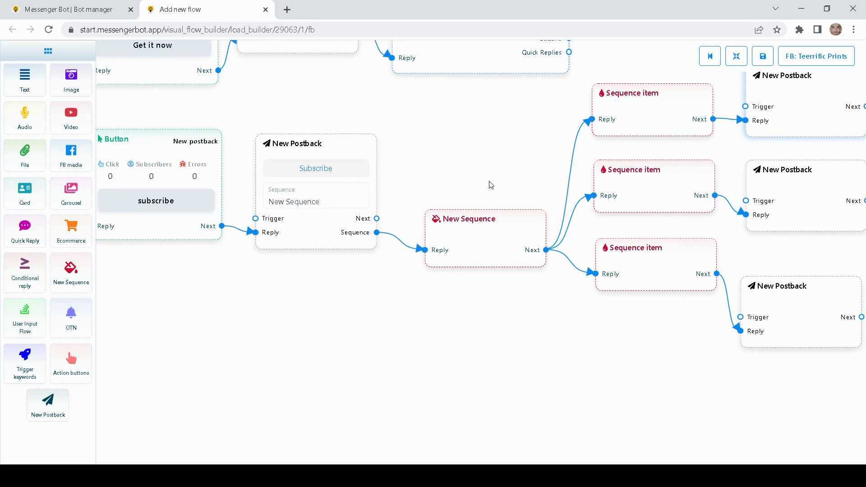
left_click_drag(456, 177, 475, 151)
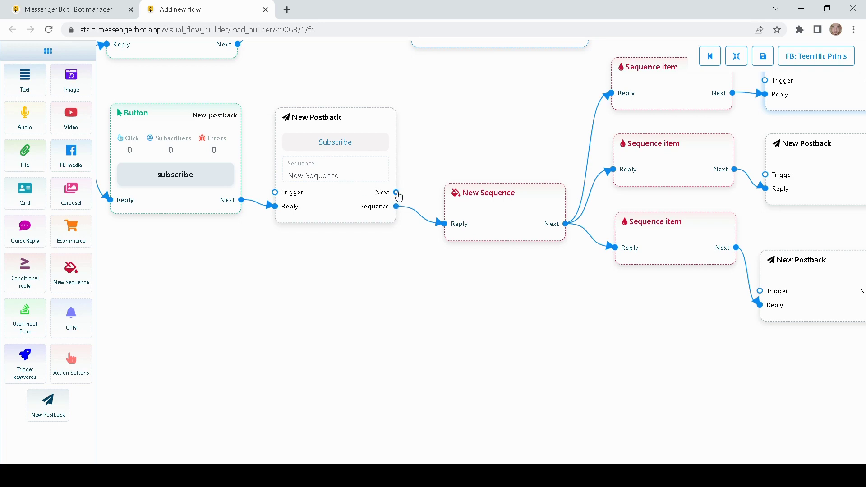
left_click_drag(396, 192, 416, 313)
left_click(480, 342)
left_click_drag(551, 351, 496, 299)
Set the new Text element's reply message to "Thank you for subscribing, you will receive limited offers in a 24 hour time period".
double_click(482, 292)
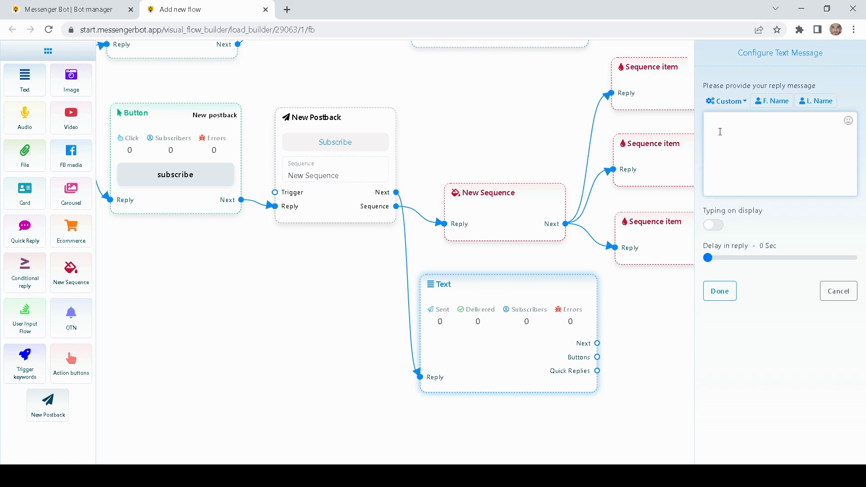
type("Thank you gor")
key("BackSpace")
key("BackSpace")
key("BackSpace")
type("for subscribing, you will s")
type("eceive limited o")
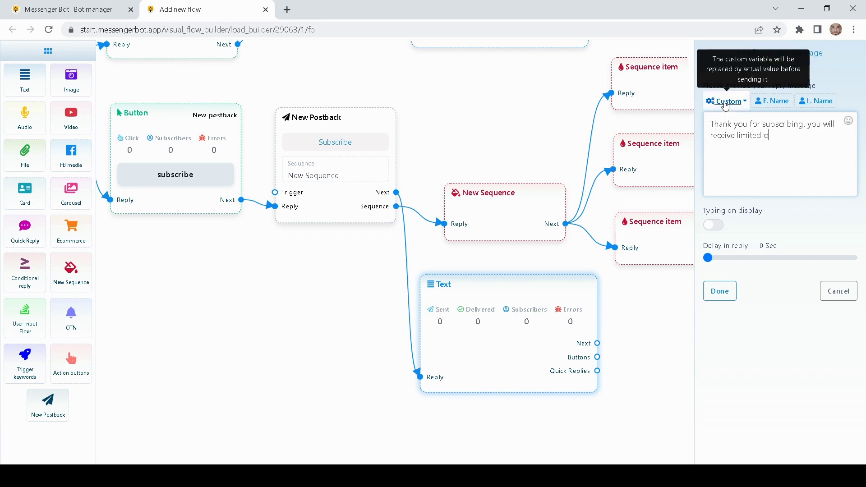
type("fferes")
key("BackSpace")
key("BackSpace")
type("s in a 24 hour")
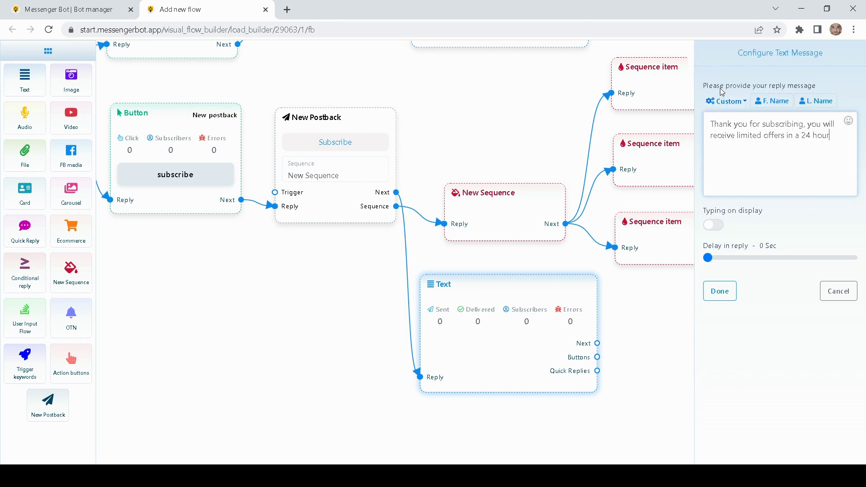
type(" time period")
left_click(721, 291)
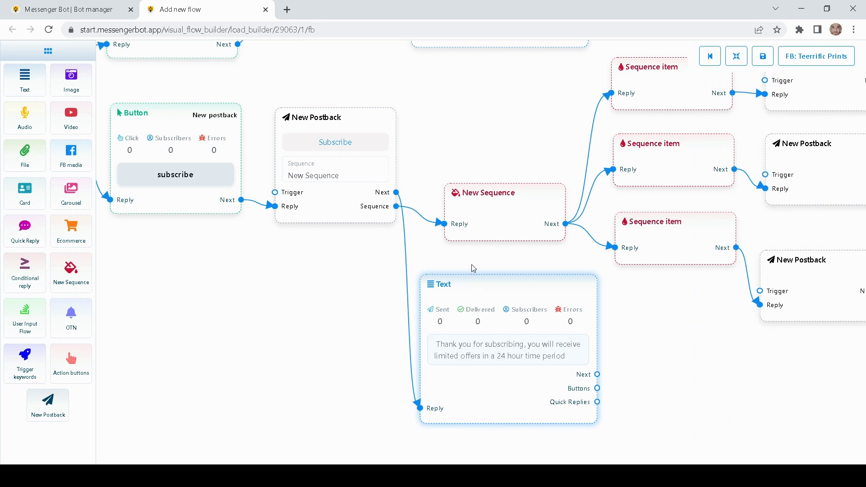
Name the New Sequence element "Marketing", leaving its starting time, closing time, time zone and message tag unselected.
left_click_drag(473, 268, 515, 255)
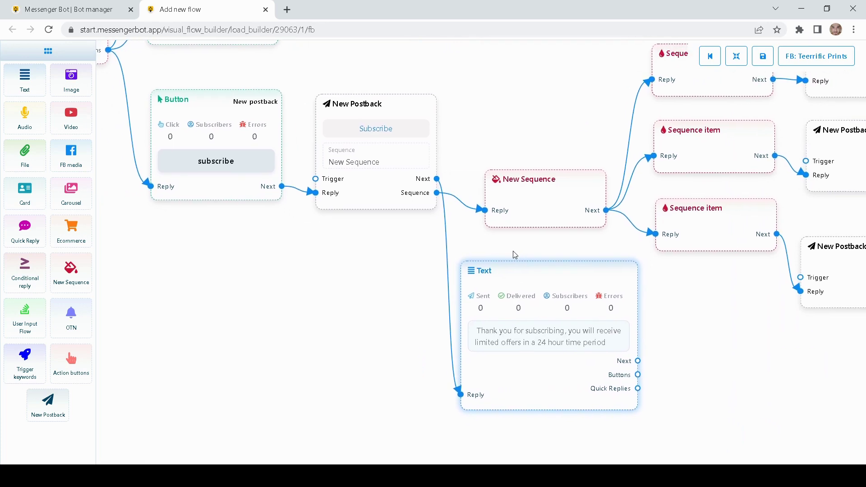
double_click(547, 185)
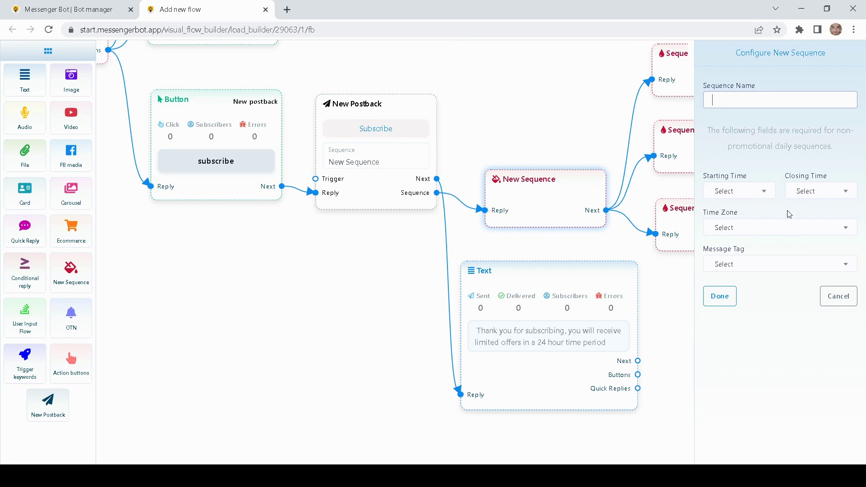
left_click(743, 263)
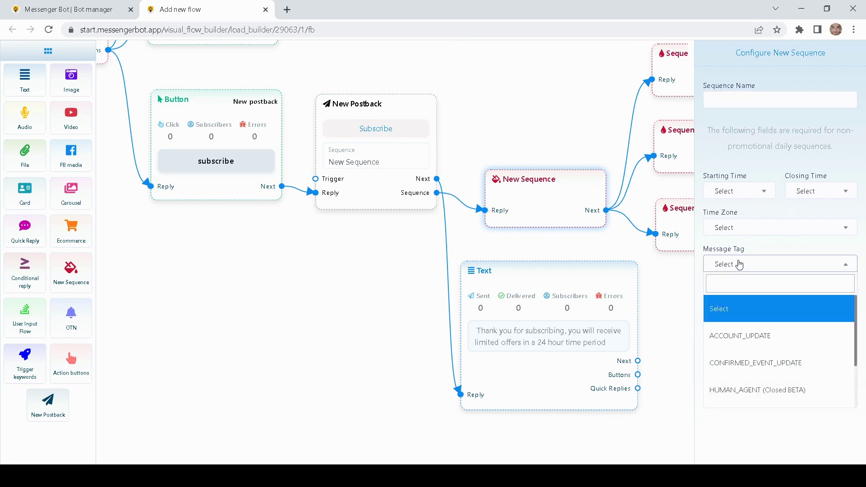
double_click(748, 263)
left_click(751, 268)
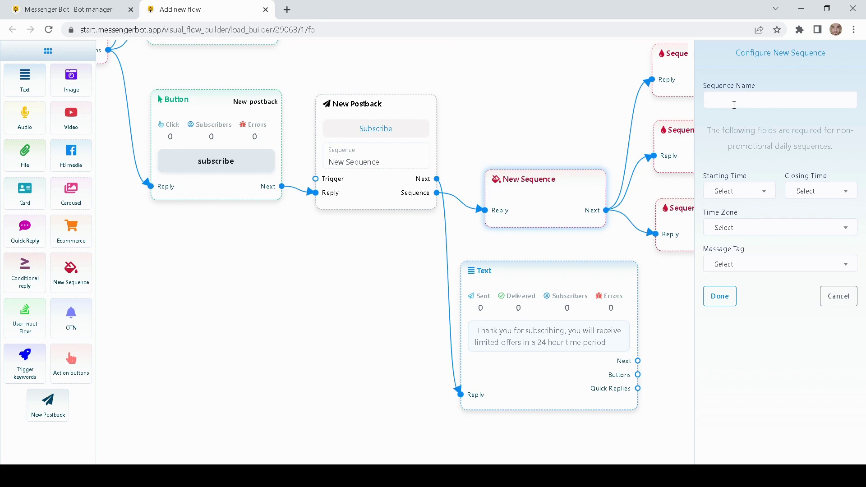
left_click(734, 105)
type("Mr")
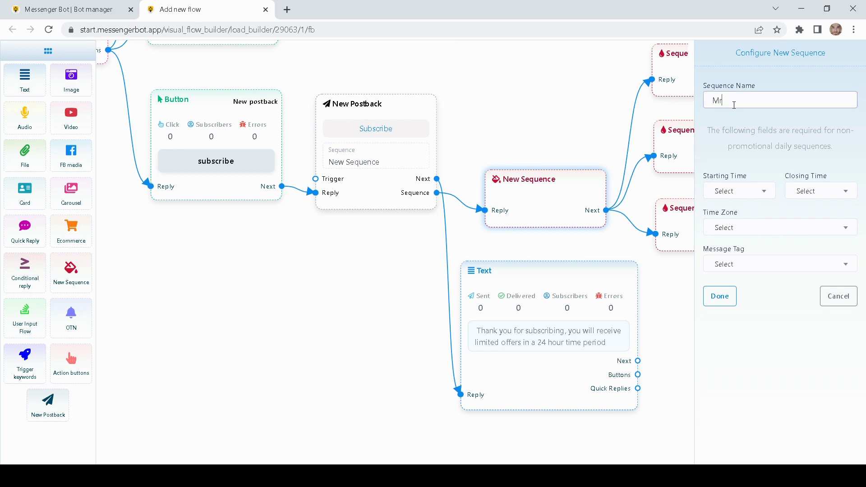
type("ket")
key("BackSpace")
key("BackSpace")
key("BackSpace")
key("BackSpace")
type("arketing")
left_click(727, 72)
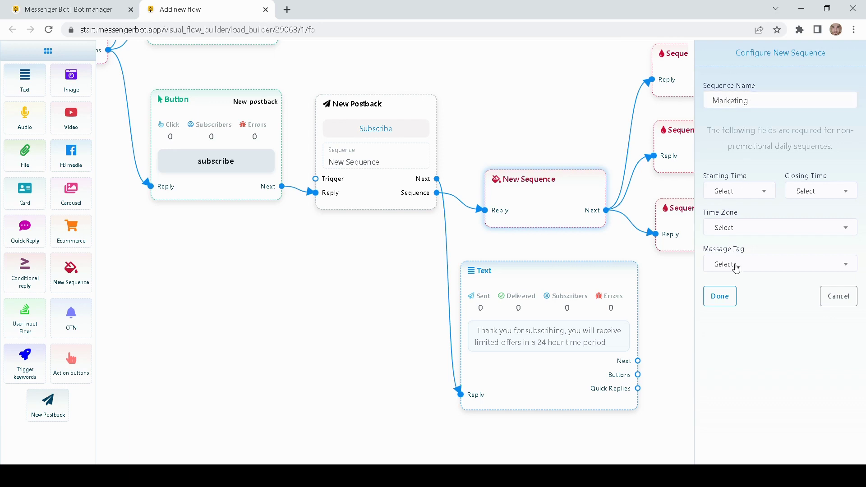
left_click(720, 297)
Raise the Marketing sequence element to the Subscribe postback's level and move the subscription thank-you text further toward the area below that postback.
left_click_drag(650, 291, 566, 277)
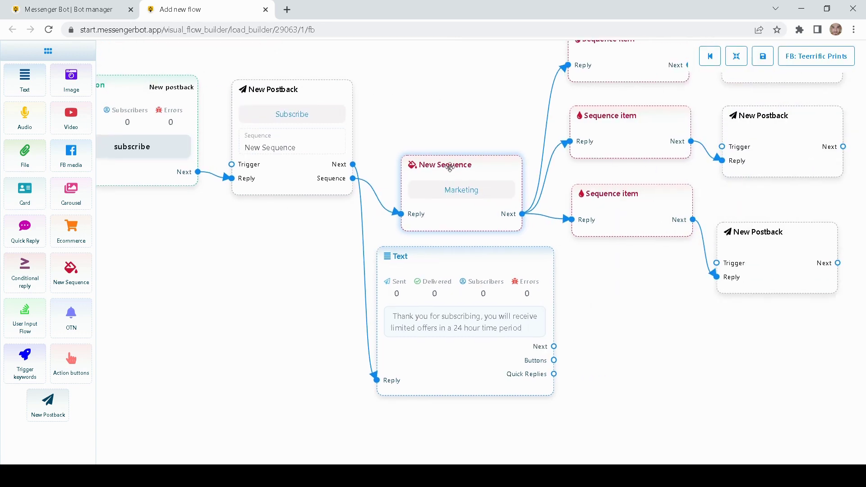
left_click_drag(450, 167, 447, 127)
left_click_drag(598, 259, 550, 329)
left_click_drag(459, 312, 398, 304)
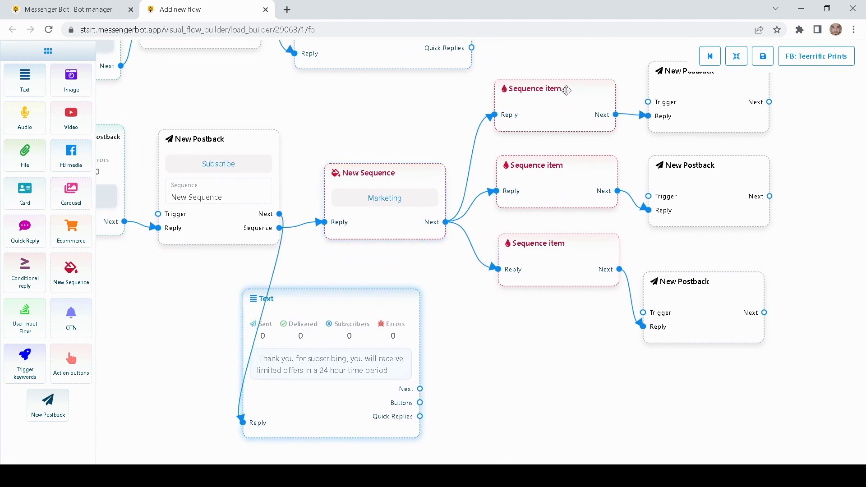
Configure the uppermost Sequence item as Promotional 24 hours with a delay of 1 min.
scroll(537, 298, "up", 1)
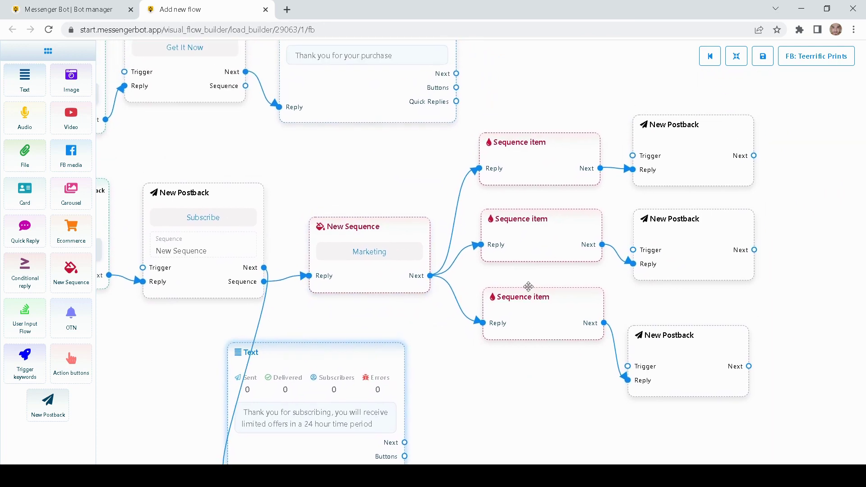
double_click(528, 167)
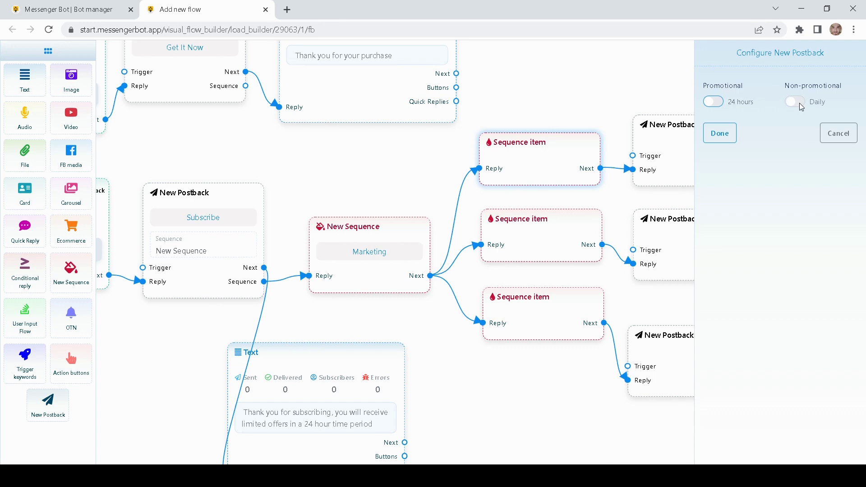
left_click(712, 105)
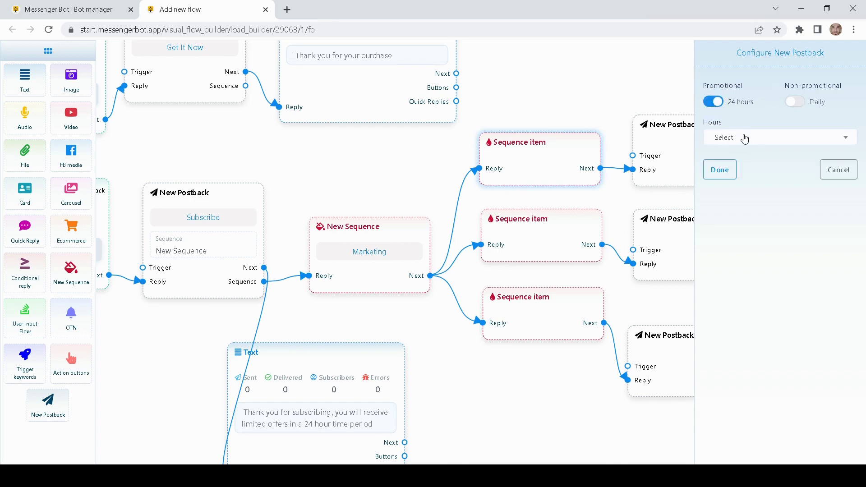
left_click(735, 140)
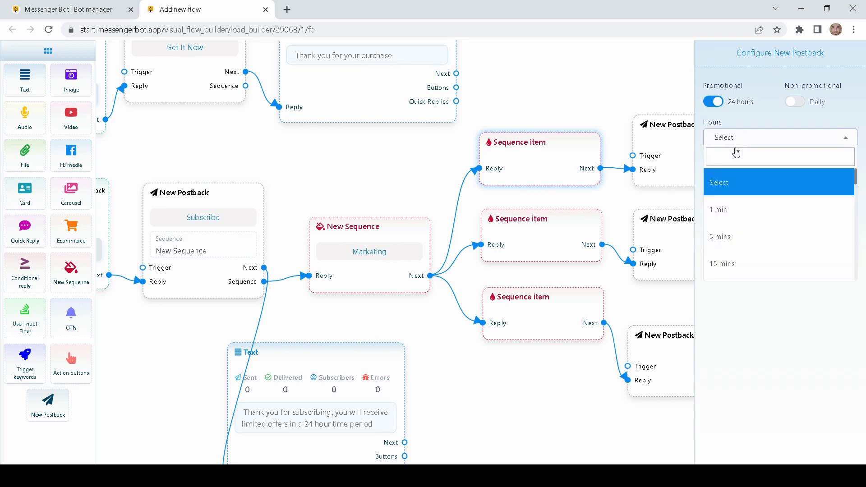
scroll(741, 206, "down", 1)
scroll(742, 207, "up", 2)
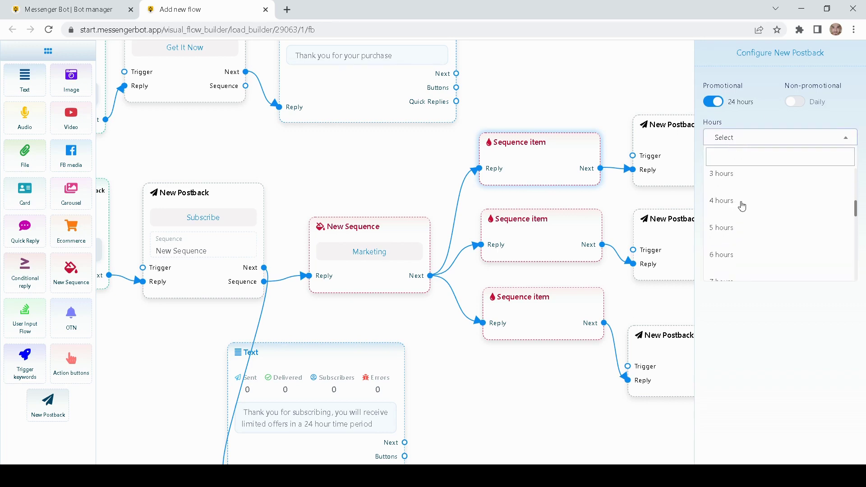
left_click(729, 211)
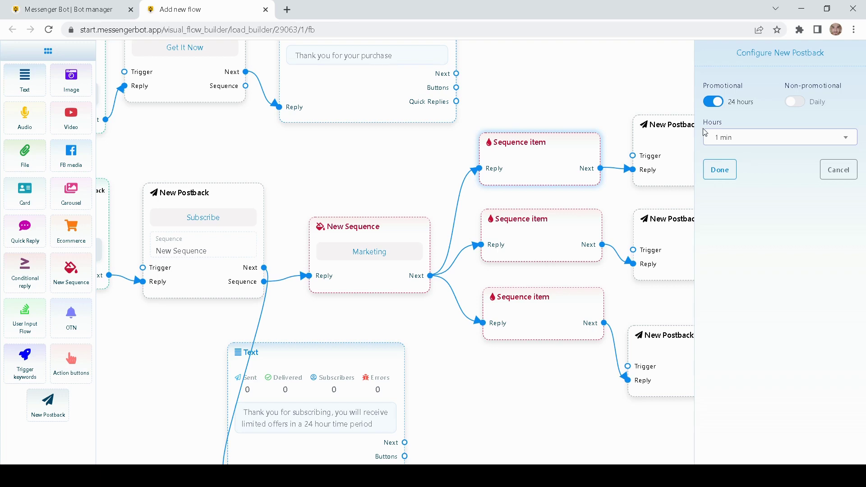
left_click(745, 138)
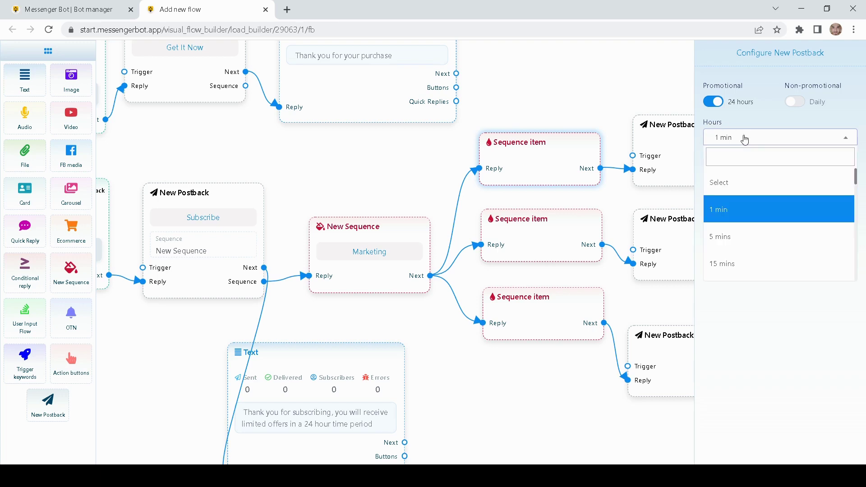
left_click(743, 210)
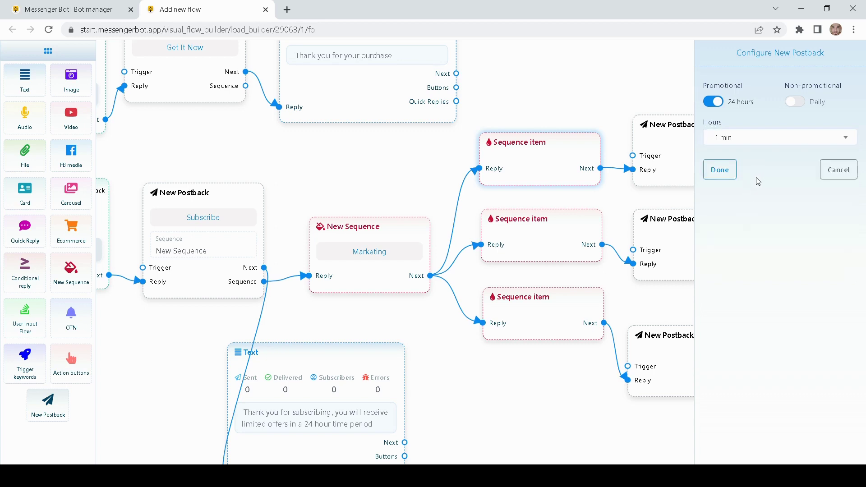
left_click(731, 178)
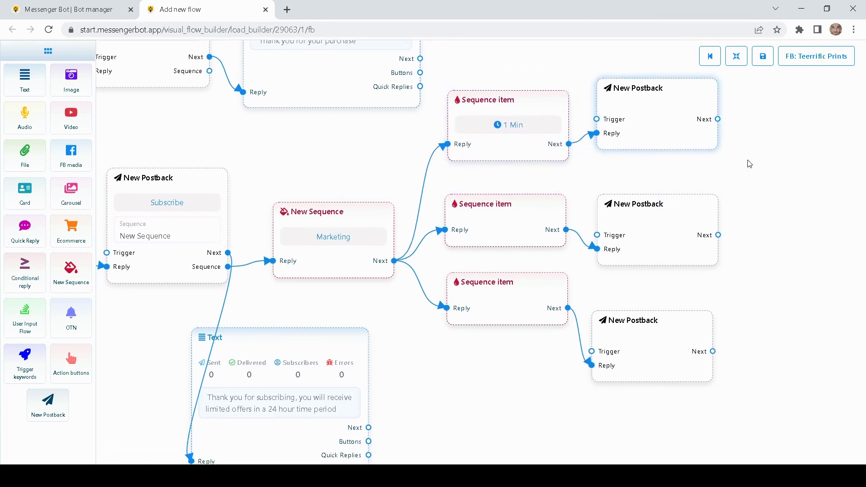
Title the New Postback element attached to the 1 Min Sequence item "1 minute follow up".
double_click(622, 147)
type("1")
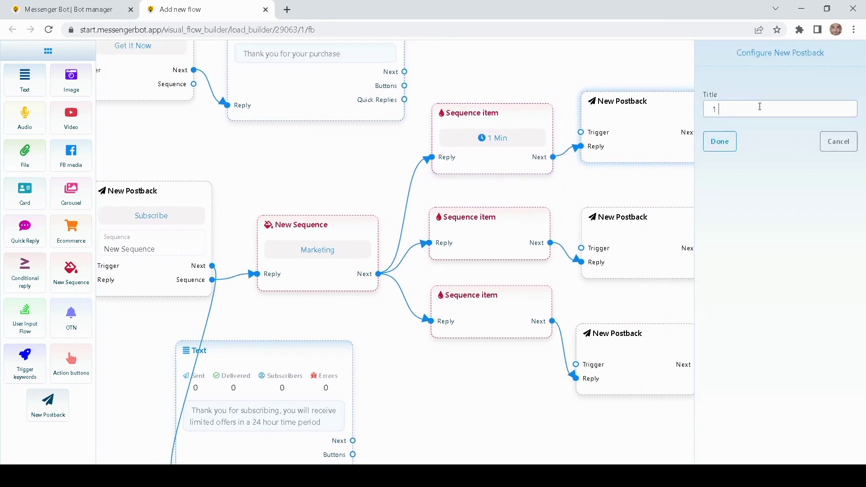
type(" minute follow up")
left_click(727, 148)
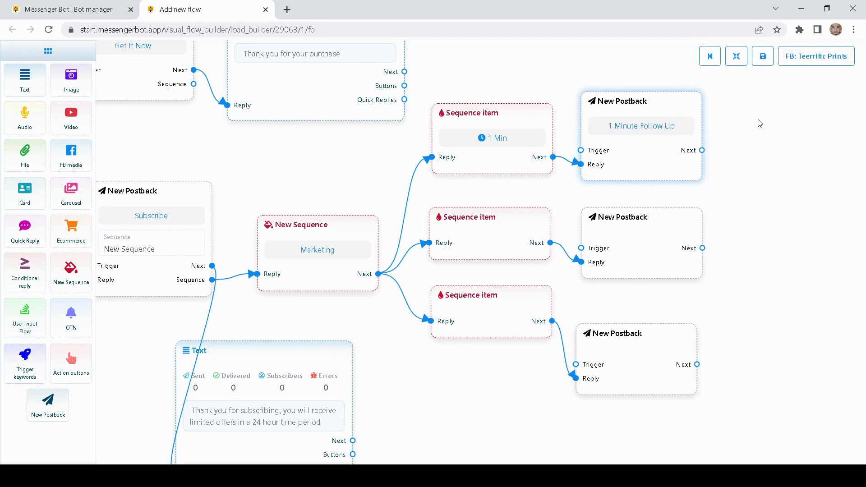
Connect a Text element to the Next output of the 1 Minute Follow Up postback and position it beside that postback.
left_click_drag(759, 123, 641, 118)
left_click_drag(634, 160, 581, 191)
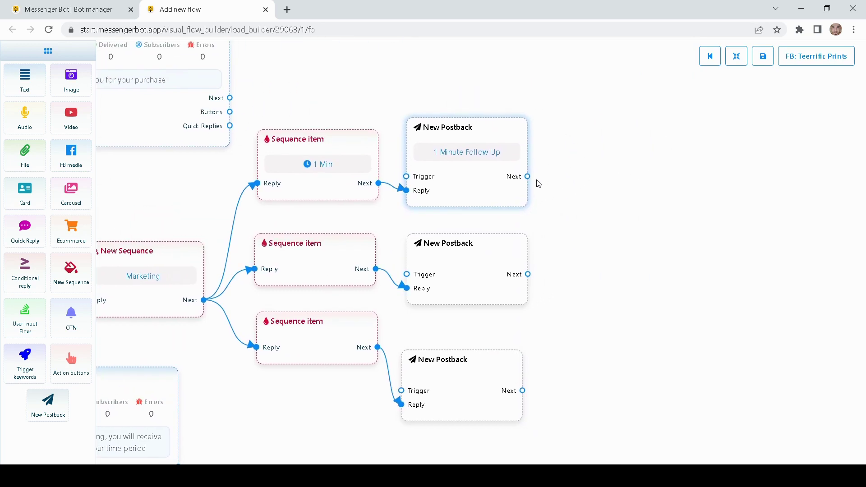
left_click_drag(528, 176, 610, 126)
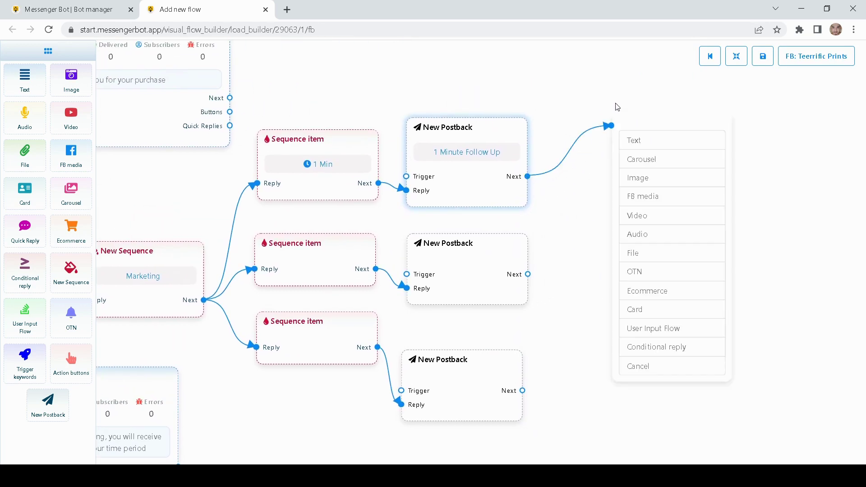
left_click(643, 141)
left_click_drag(706, 190, 624, 142)
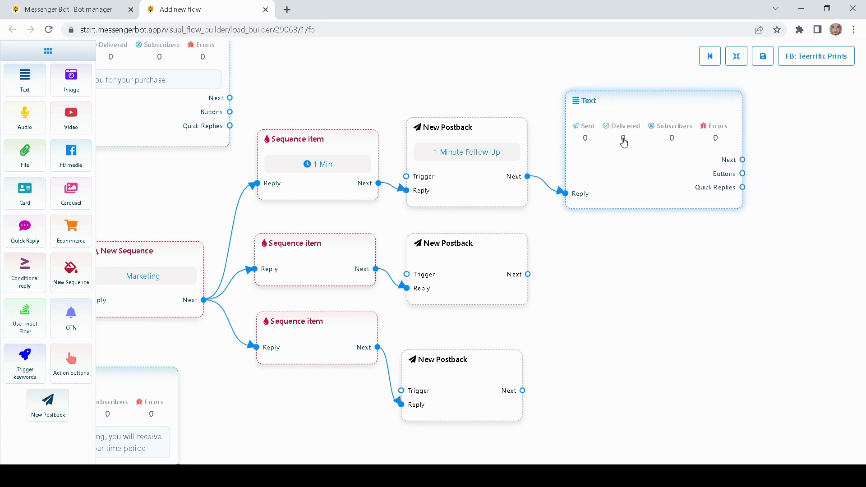
Set the follow-up Text element's reply message to "Here's our limited offer of 20% for all listed items.".
double_click(607, 176)
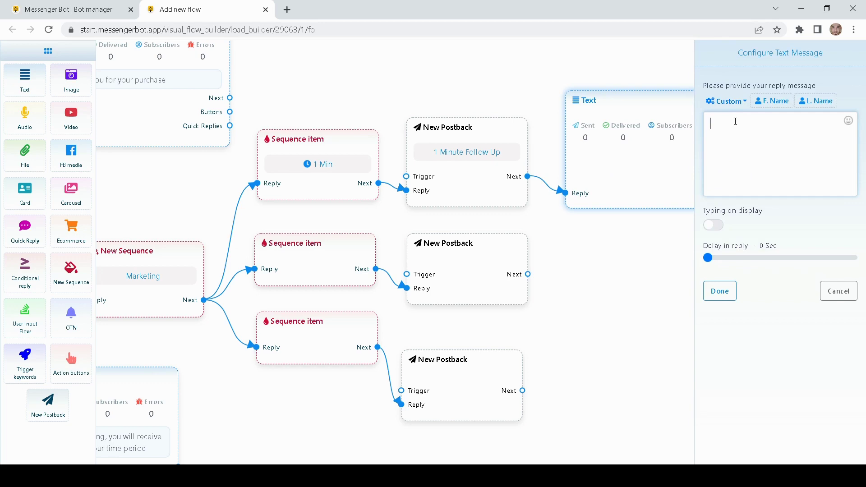
type("Here's our limited offer of 20")
key("Left")
key("Left")
type("%")
key("BackSpace")
key("End")
type("% for all ")
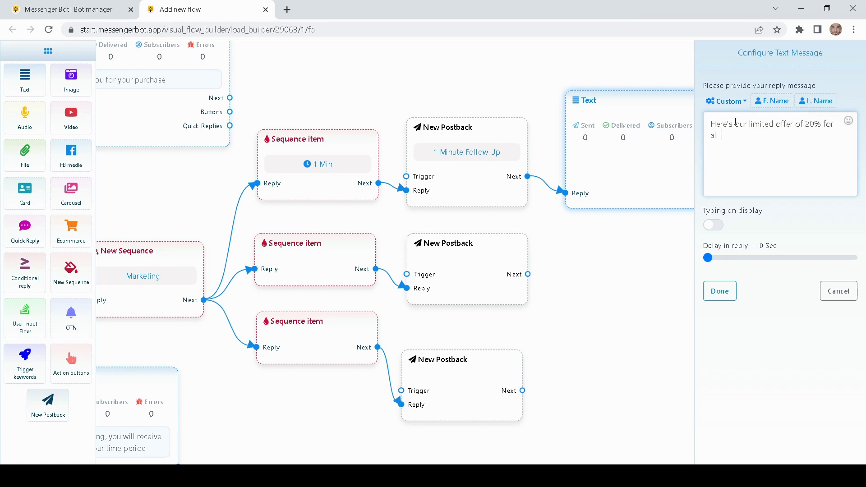
type("listed items")
left_click(720, 291)
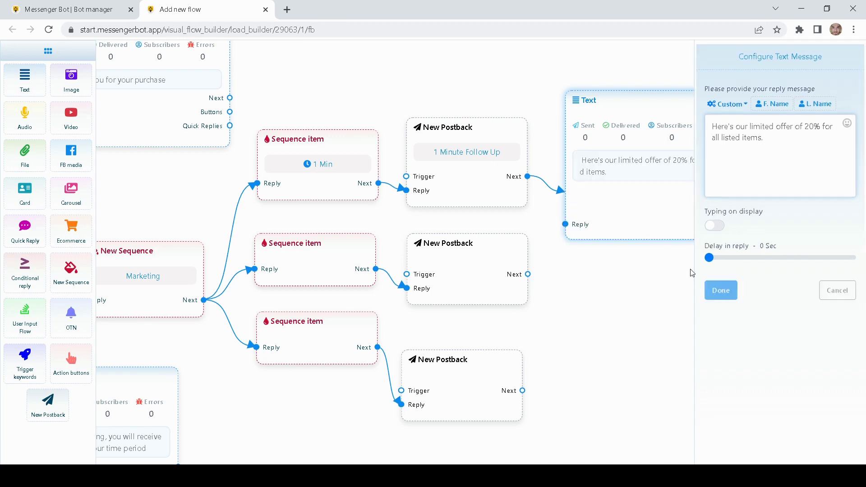
Attach a Button element to the Buttons output of the limited offer text, place it alongside, and open its configuration.
left_click_drag(598, 221, 657, 132)
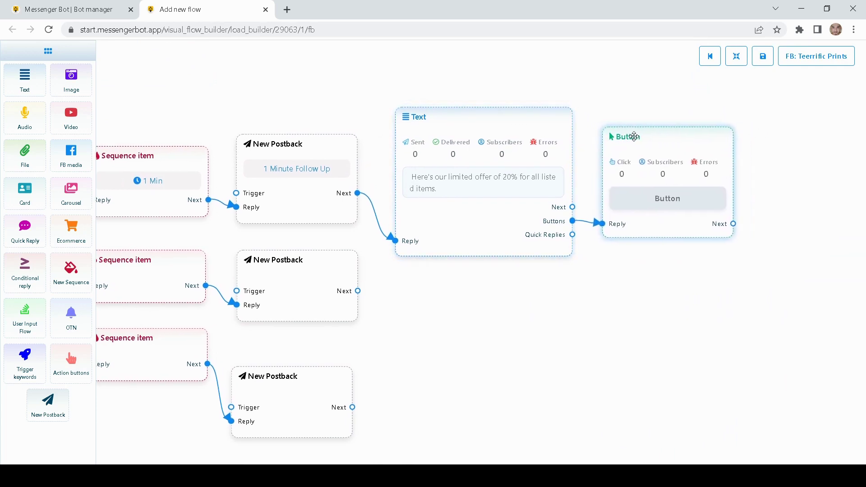
double_click(635, 117)
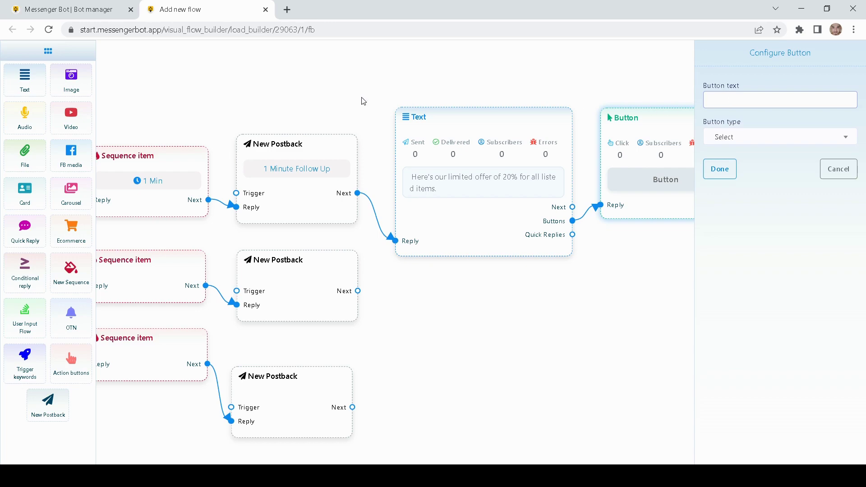
Review the flow from the carousel item's buttons through the Marketing sequence to its Sequence items and postbacks.
left_click_drag(361, 97, 572, 100)
left_click_drag(396, 81, 566, 83)
left_click_drag(336, 199, 531, 159)
left_click_drag(114, 145, 242, 189)
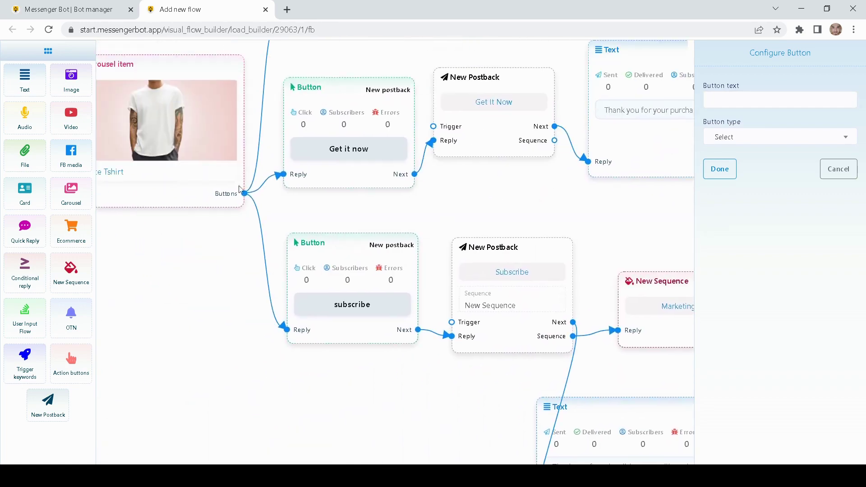
left_click_drag(620, 214, 354, 212)
left_click_drag(595, 110, 458, 113)
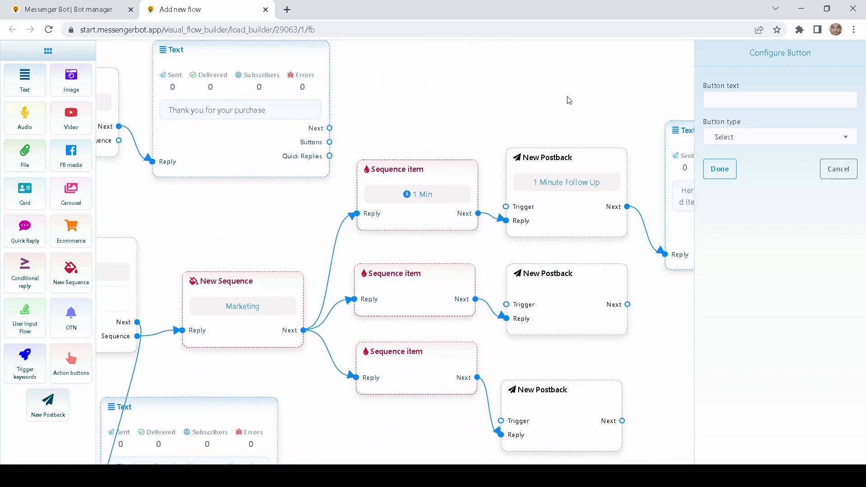
left_click_drag(567, 99, 445, 101)
left_click(721, 106)
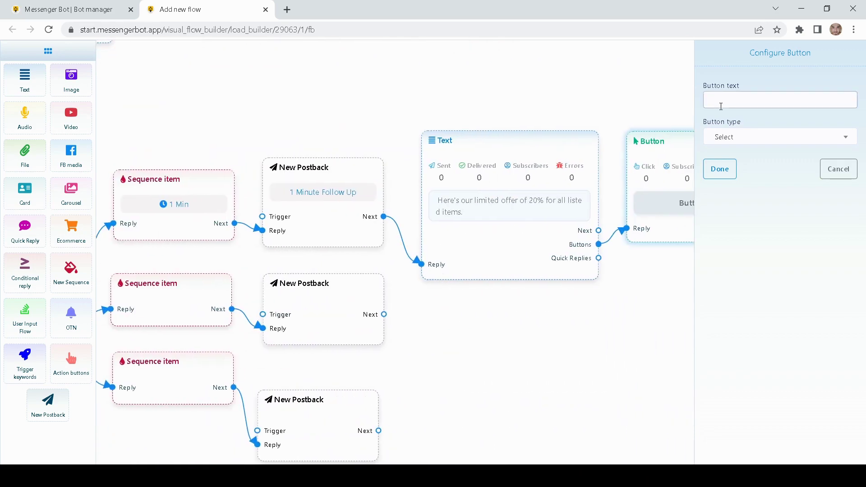
type("Browse items")
left_click(739, 138)
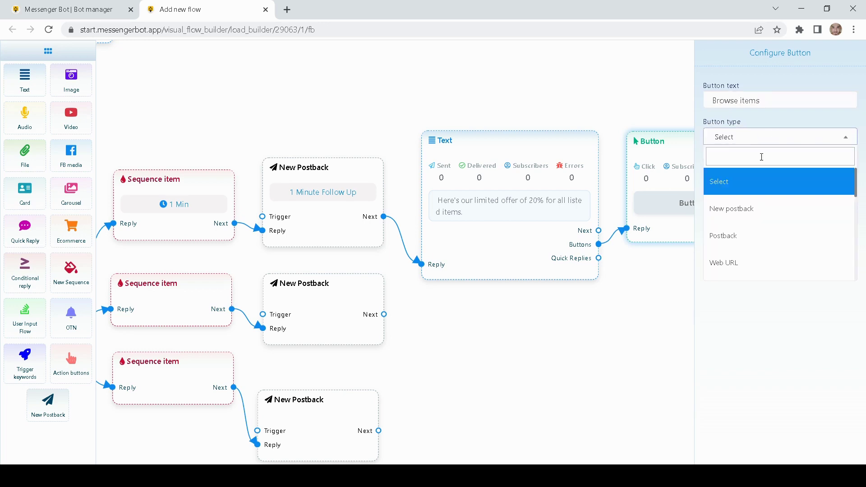
left_click(734, 235)
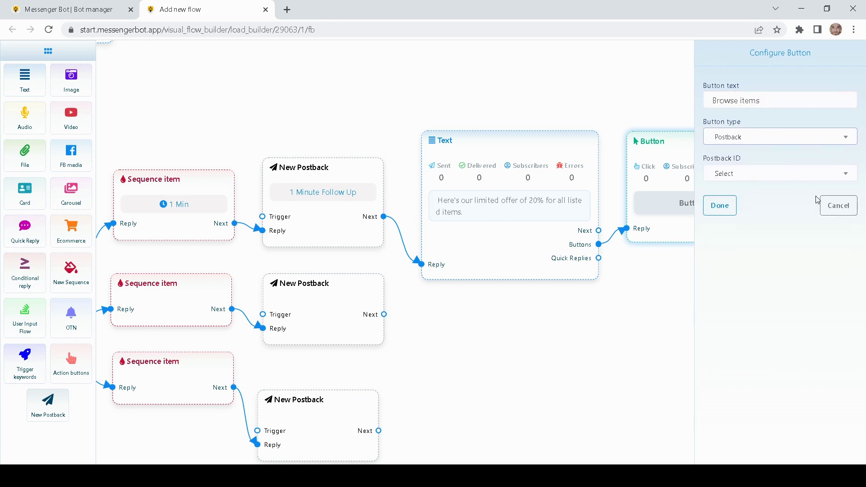
left_click(752, 138)
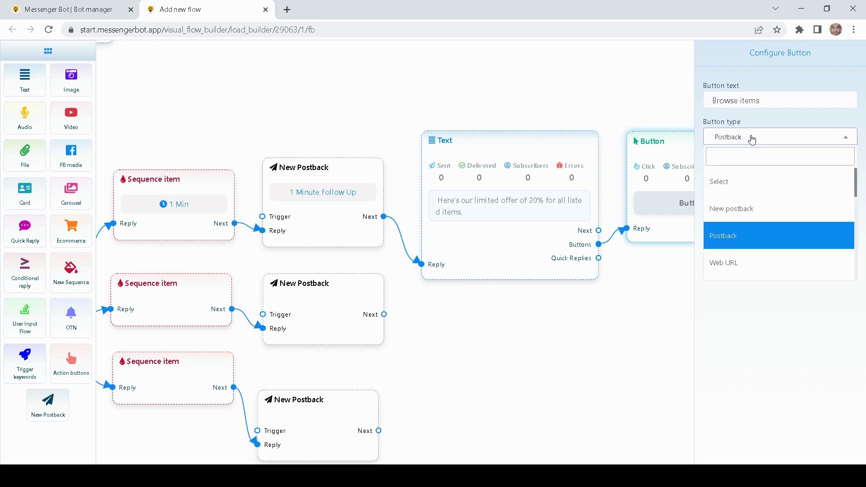
left_click(732, 240)
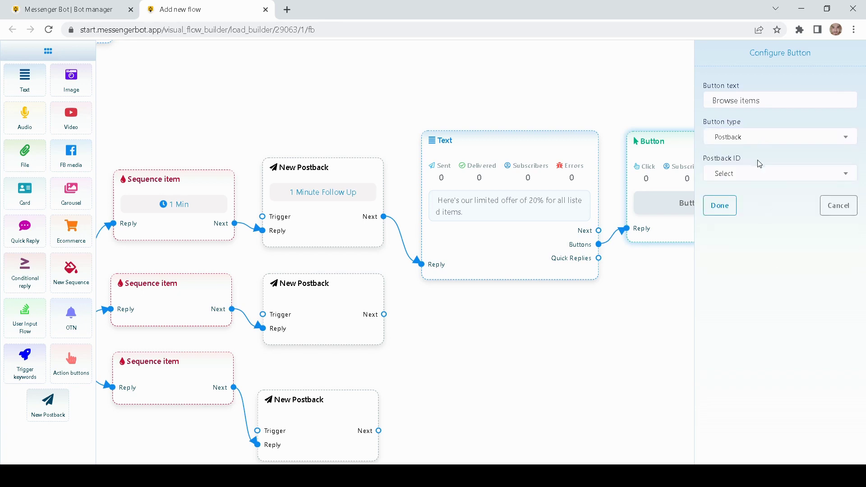
left_click(751, 138)
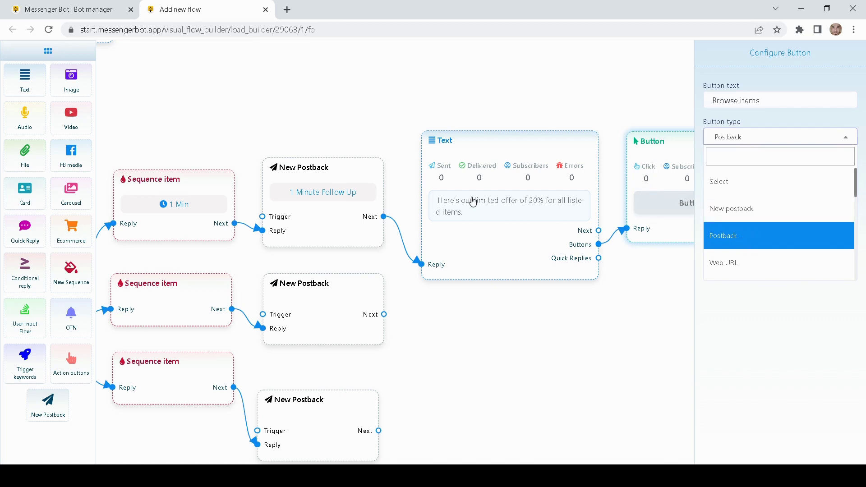
left_click(637, 100)
left_click(835, 205)
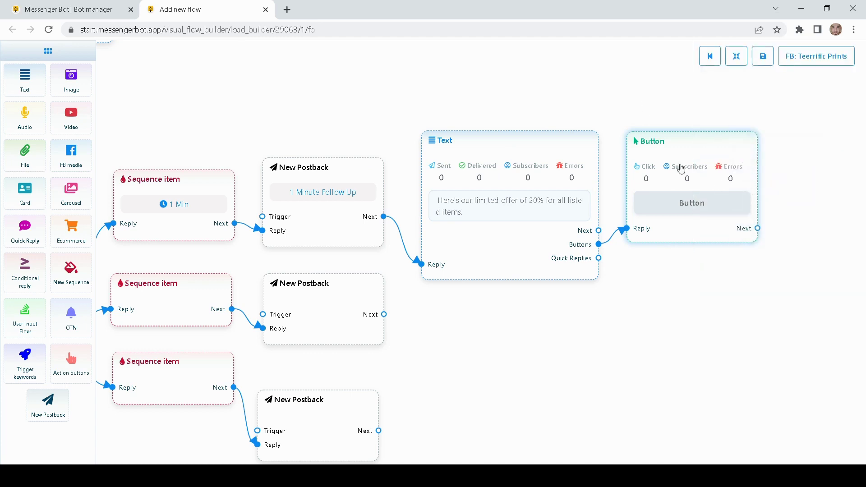
Delete the Button element attached to the limited offer text.
right_click(666, 144)
left_click(680, 158)
left_click_drag(558, 311, 610, 298)
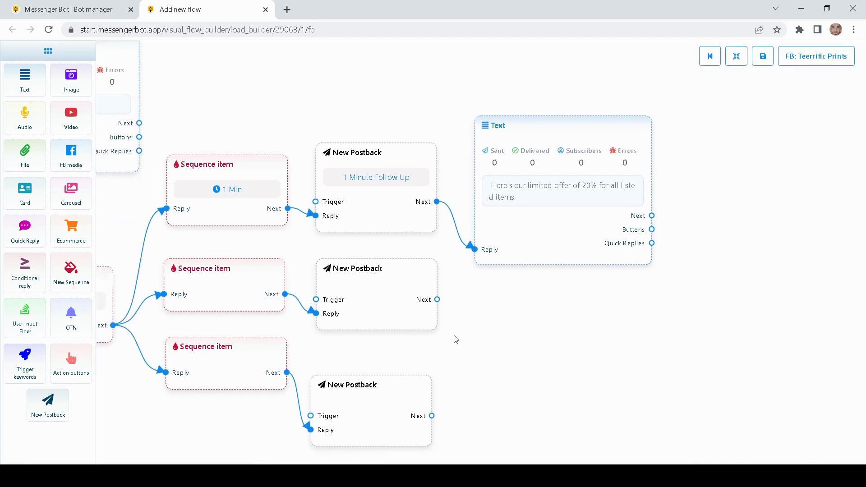
Set the second Sequence item of the Marketing sequence to the promotional 24 hours option with a delay of 5 mins.
left_click_drag(482, 341, 550, 246)
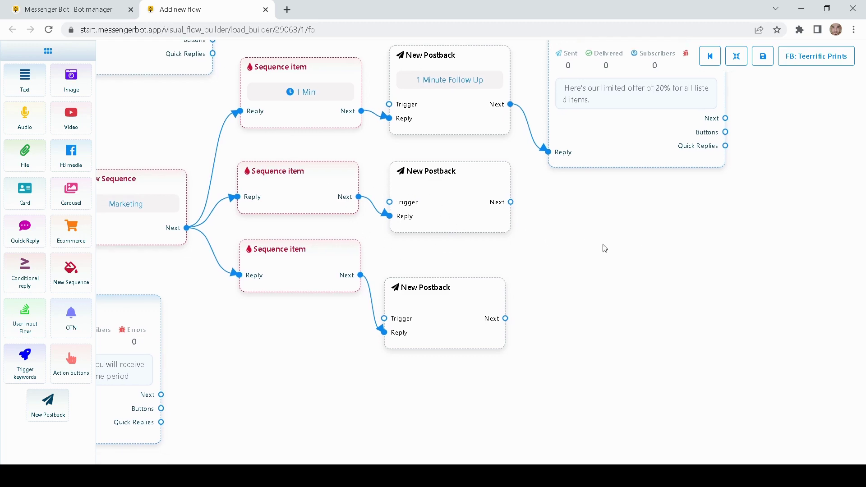
double_click(480, 206)
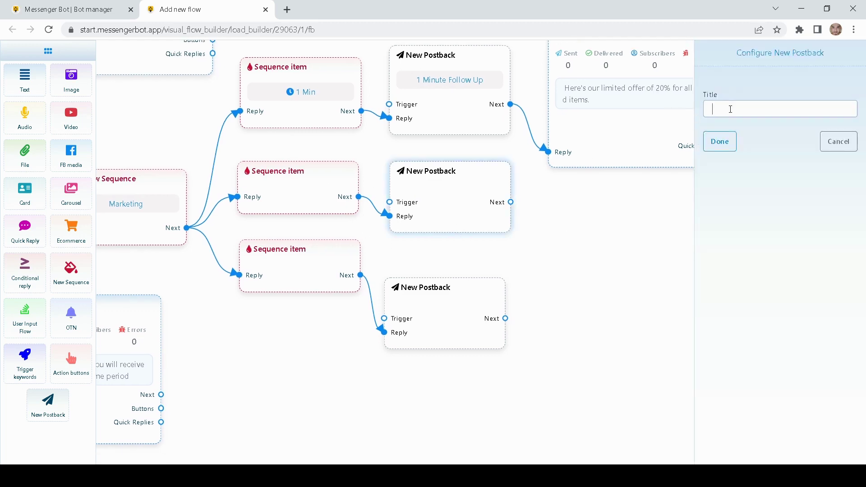
left_click(839, 141)
double_click(288, 189)
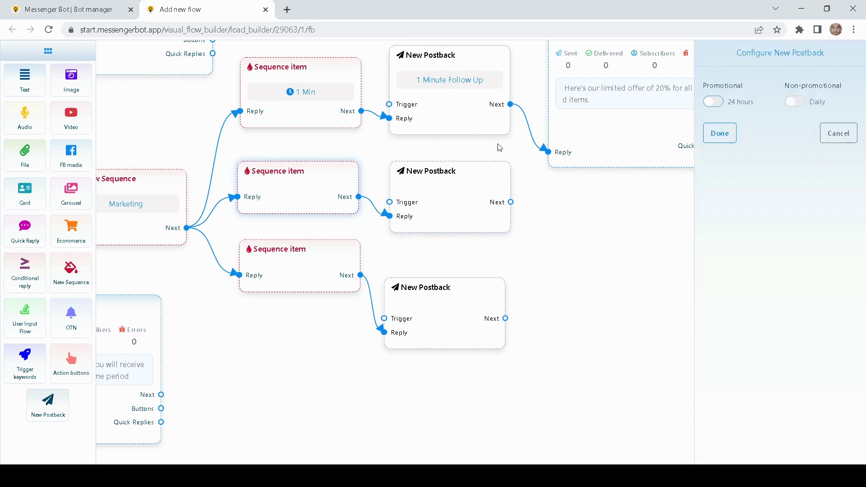
left_click(717, 101)
left_click(727, 143)
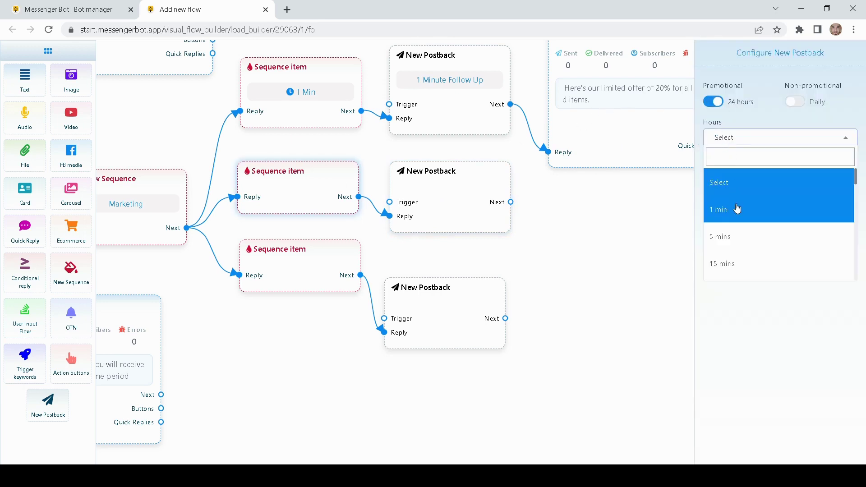
left_click(730, 230)
left_click(719, 168)
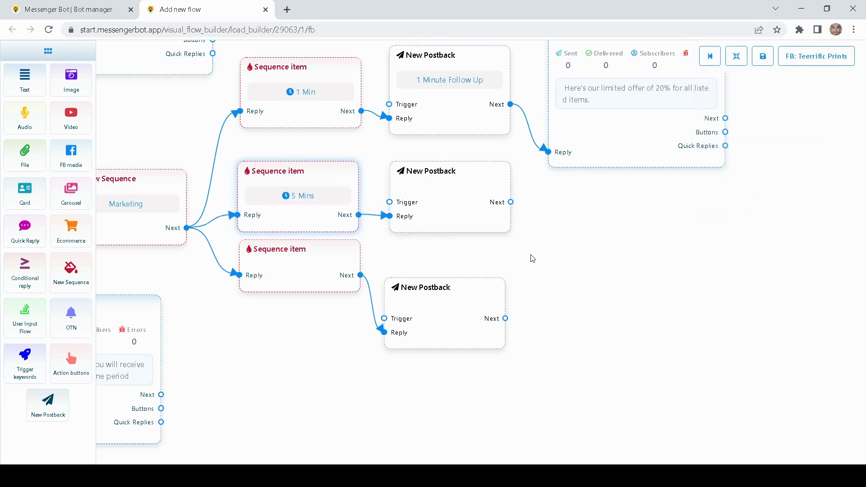
Move the third Sequence item and its postback lower, and shift the second postback down to space out the branches.
left_click_drag(339, 252, 339, 296)
left_click_drag(513, 290, 507, 333)
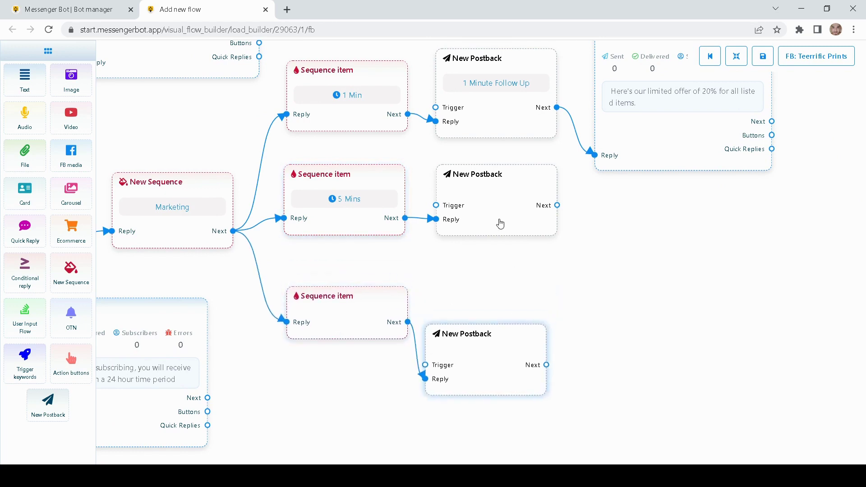
left_click_drag(500, 224, 503, 245)
Title the postback connected to the 5 Mins Sequence item "5 minutes follow up".
double_click(503, 245)
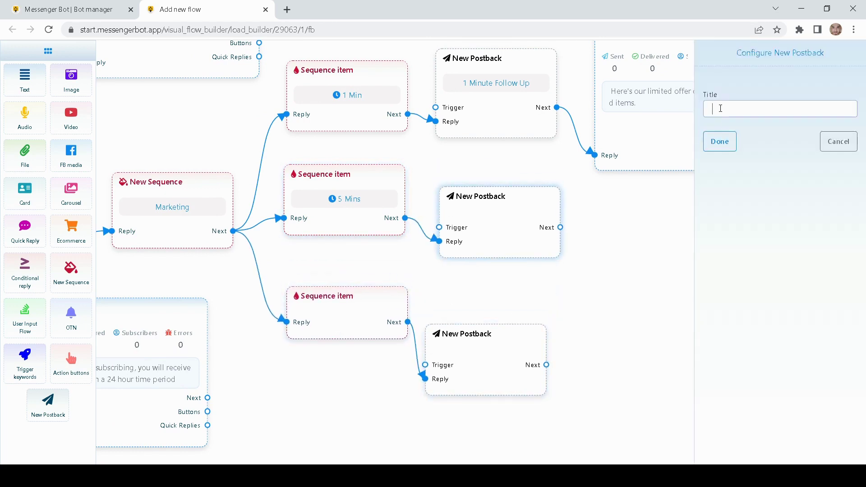
type("5 minutes")
type(" flo")
type("ollow up")
left_click(719, 141)
Set the third Sequence item to the promotional 24 hours option with a delay of 15 mins.
scroll(336, 243, "down", 2)
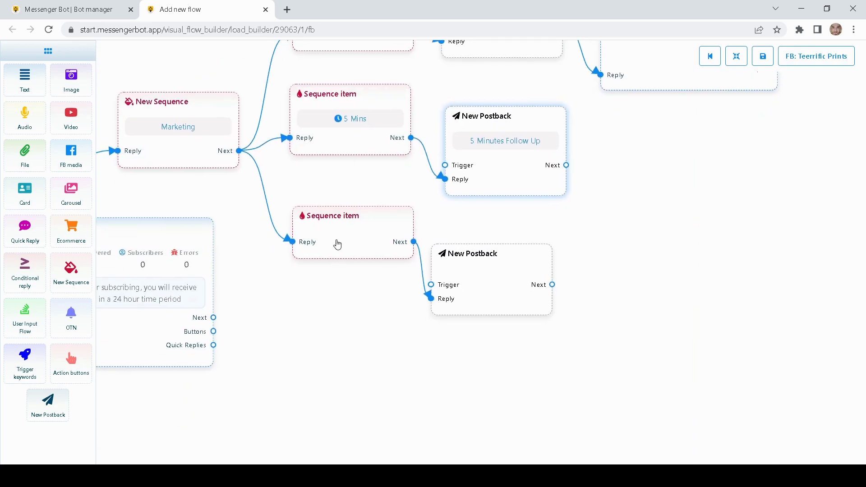
left_click(336, 243)
left_click(714, 102)
left_click(722, 138)
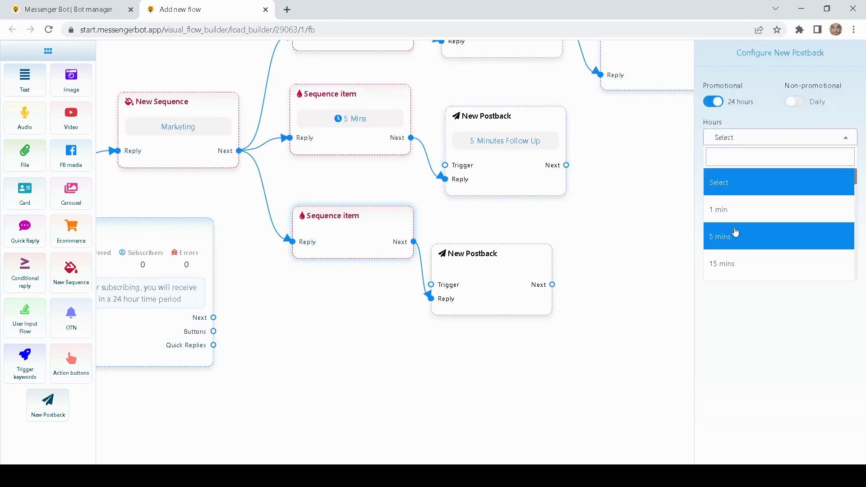
left_click(740, 212)
left_click(735, 168)
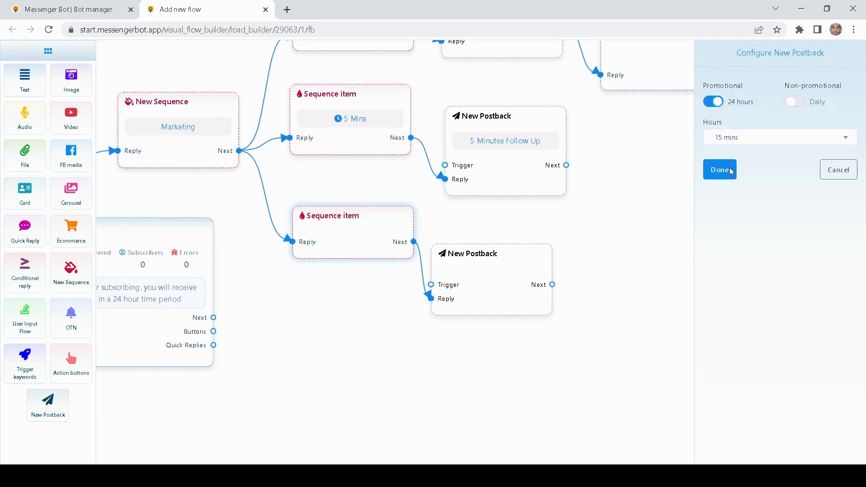
Shift the postback of the 15 Mins Sequence item outward and title it "15 minutes follow up".
left_click_drag(525, 266, 548, 267)
left_click(527, 271)
left_click(717, 108)
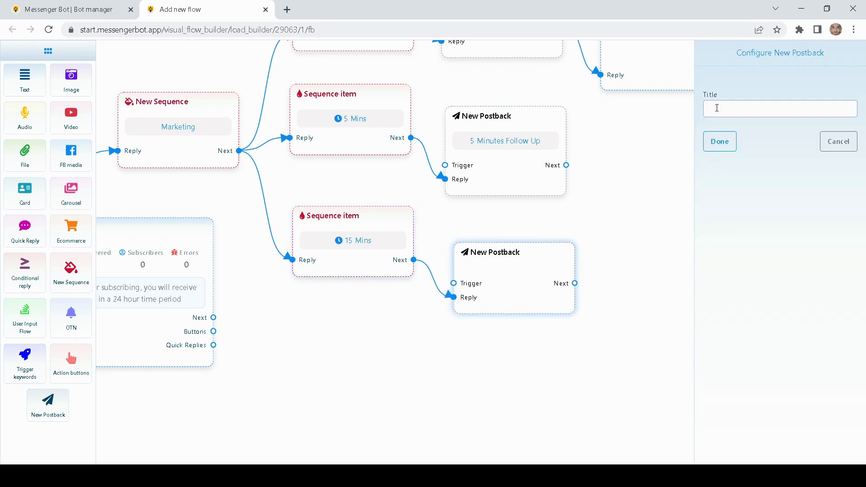
type("15 minutes follow up")
left_click(719, 141)
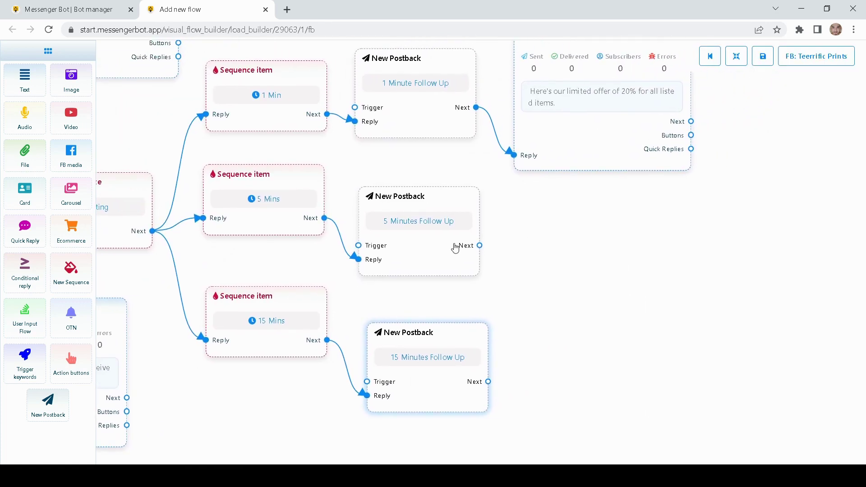
Connect a new Text element to the Next output of both the 5 Minutes and 15 Minutes Follow Up postbacks.
left_click_drag(480, 248, 640, 273)
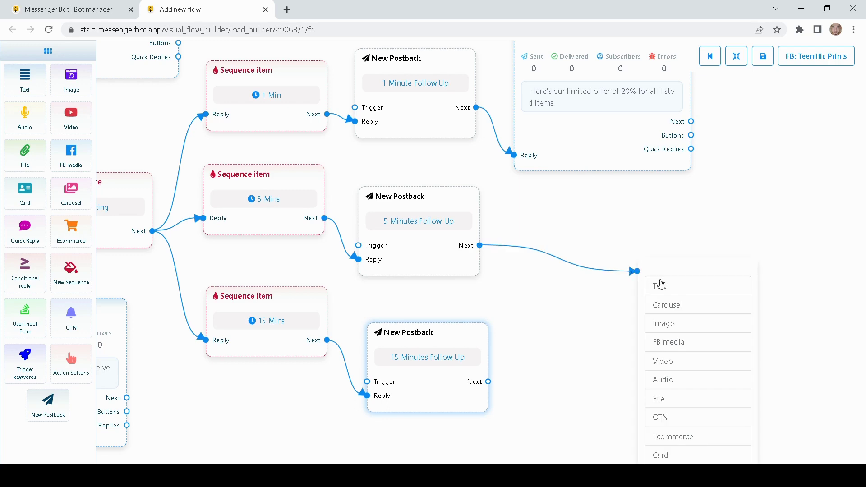
left_click(662, 284)
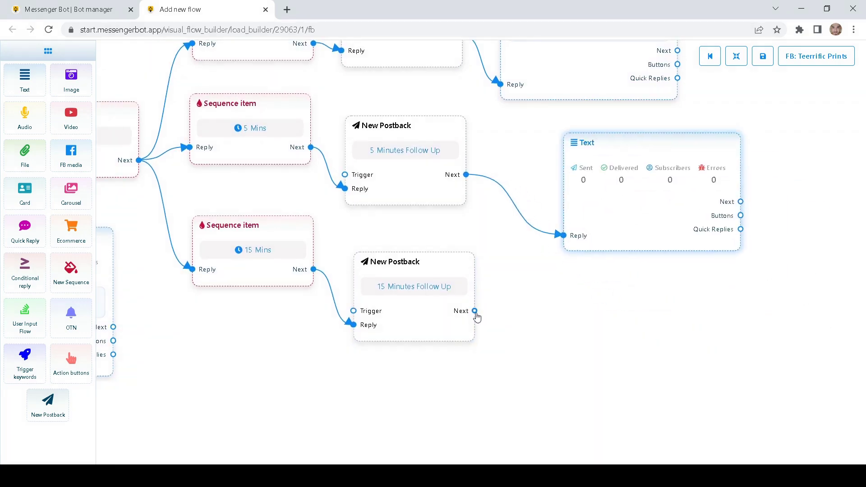
left_click_drag(474, 311, 650, 333)
left_click(678, 349)
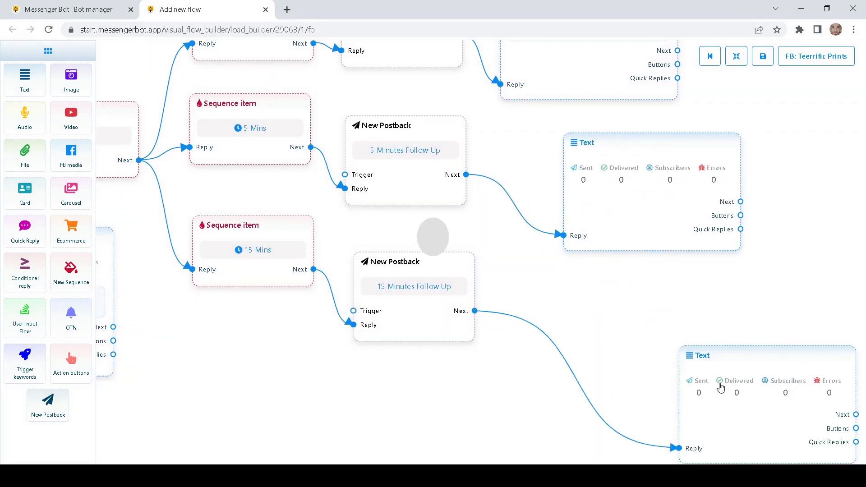
Copy the reply message "Here's our limited offer of 20% for all listed items." from the existing limited offer text.
double_click(565, 209)
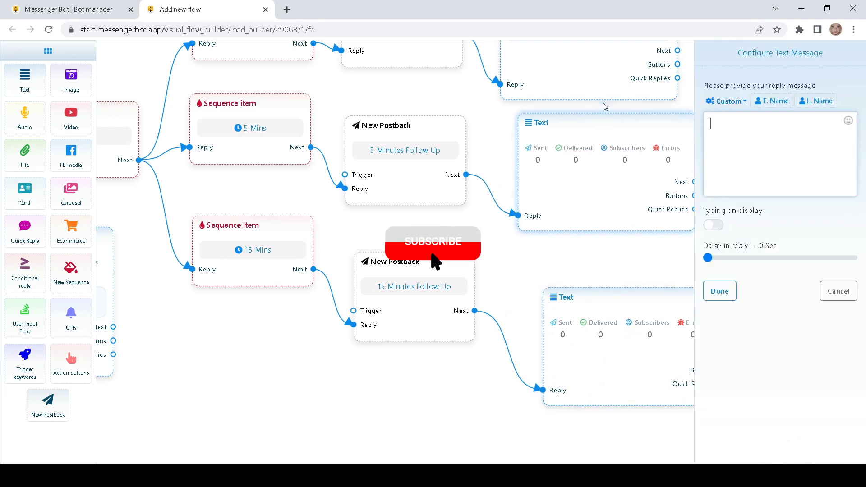
type("Here's our limited offer of 20% for all listed items.")
key("ctrl+a")
key("ctrl+c")
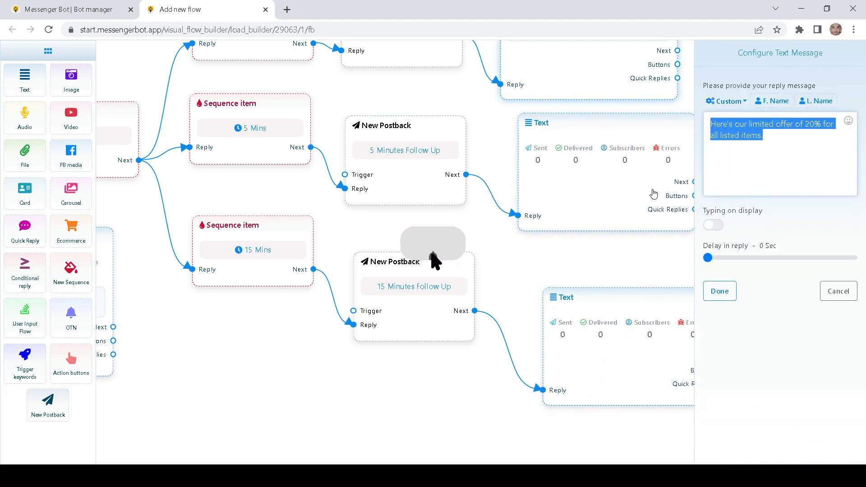
key("BackSpace")
key("ctrl+z")
Set the reply of the Text element after 5 Minutes Follow Up to "Here's our limited offer of 20% for all listed items.".
double_click(611, 332)
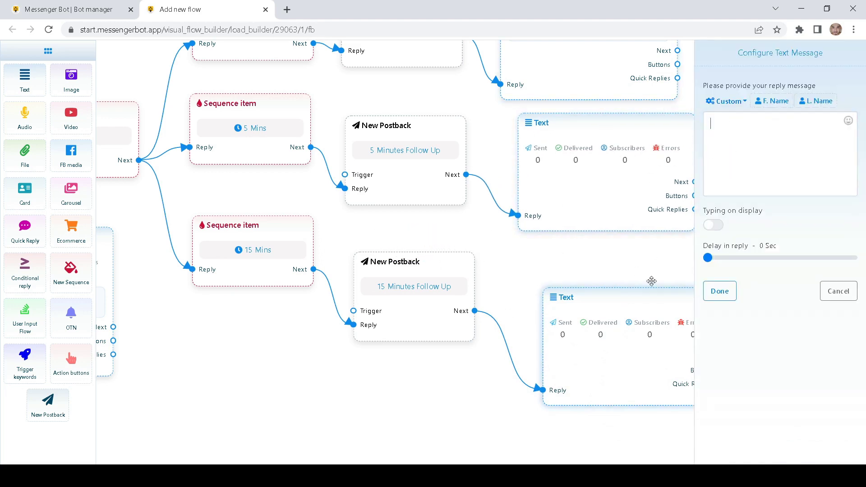
key("ctrl+v")
double_click(626, 166)
left_click(760, 132)
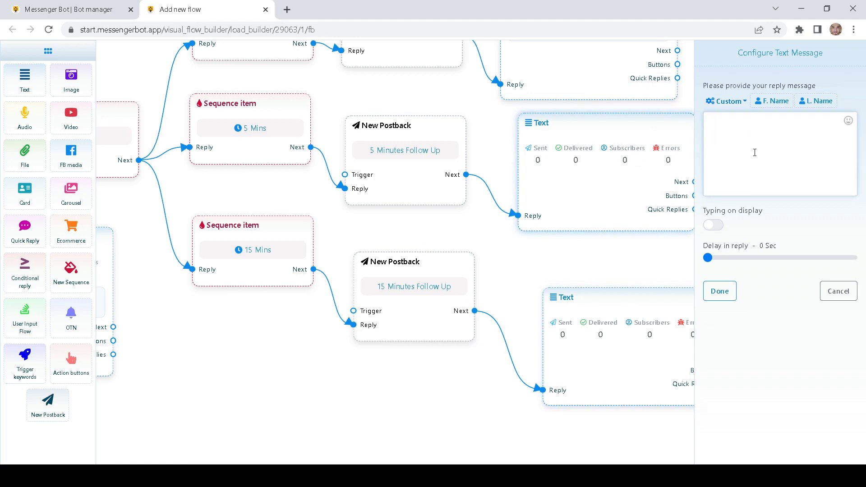
key("ctrl+v")
left_click(719, 291)
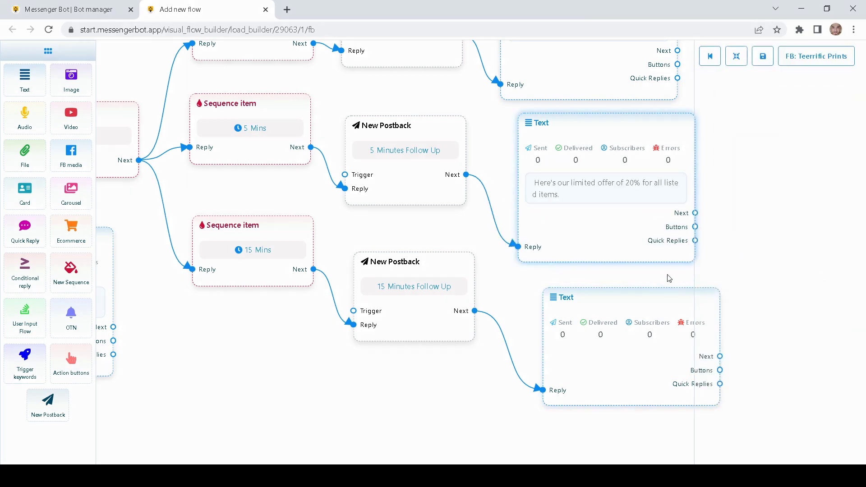
Give the Text element after 15 Minutes Follow Up the reply "Here's our limited offer of 20% for all listed items." and reposition it.
double_click(627, 345)
key("ctrl+v")
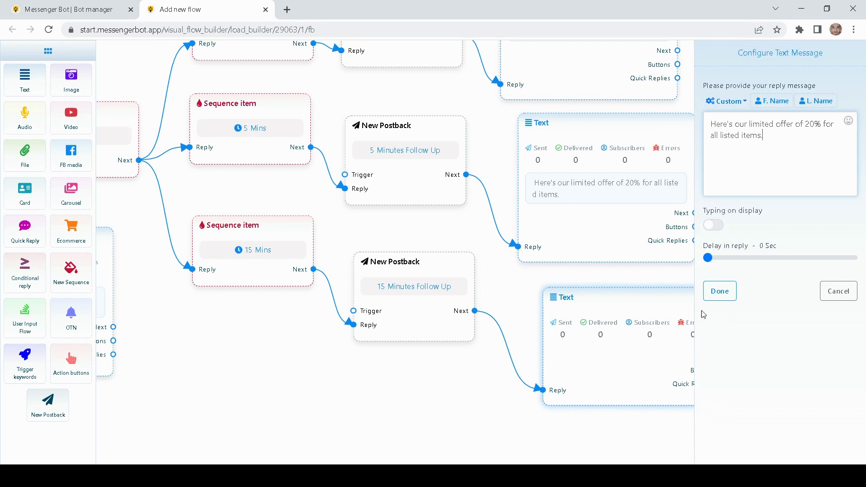
left_click(713, 292)
left_click_drag(647, 294, 614, 305)
Save the flow with its three timed follow-up branches.
left_click_drag(364, 370, 413, 381)
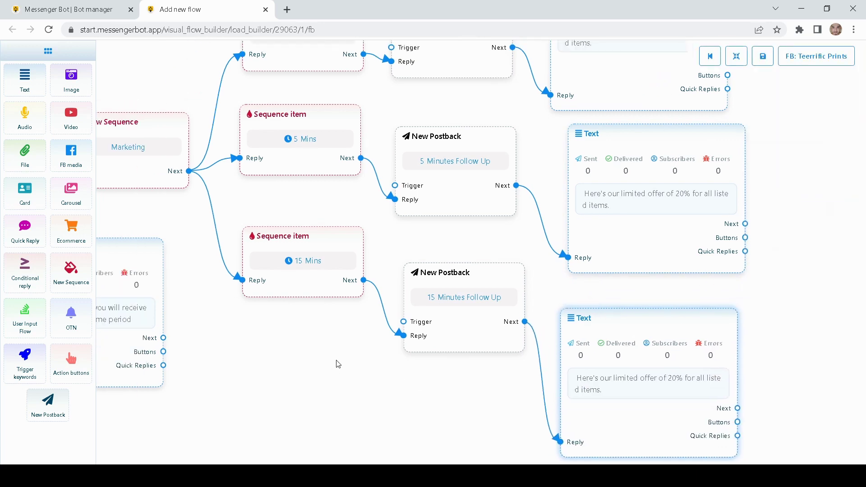
left_click_drag(774, 133, 772, 174)
left_click(761, 56)
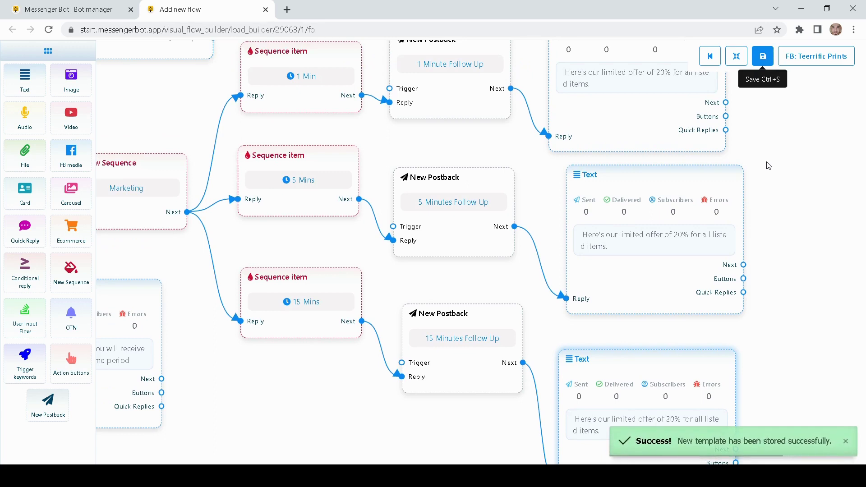
Attach a button to the Text element after 1 Minute Follow Up, with button text "Browse items" and type Postback.
left_click_drag(767, 164, 605, 174)
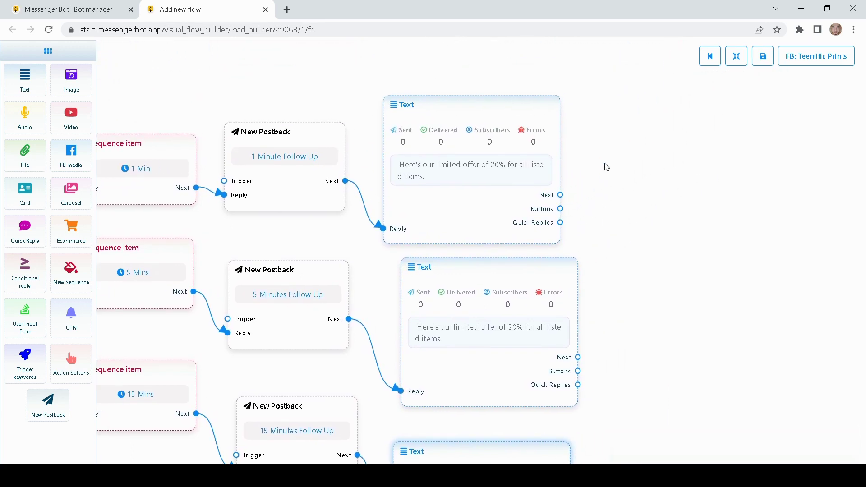
double_click(630, 124)
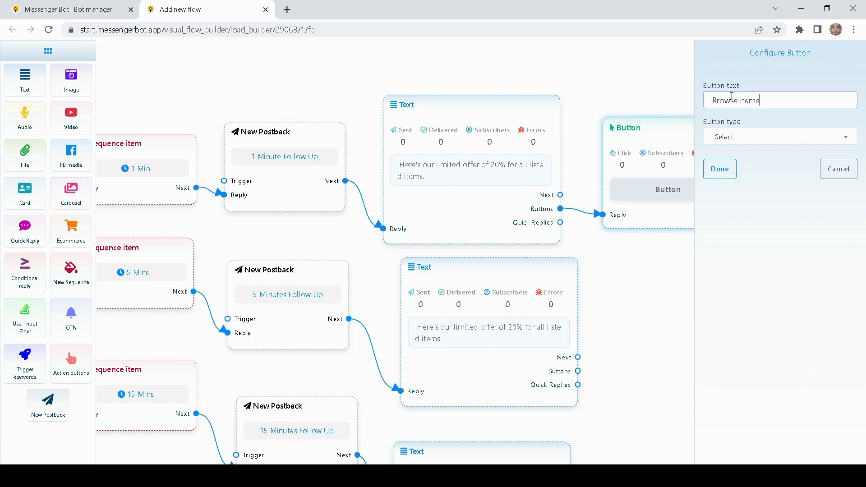
left_click(746, 142)
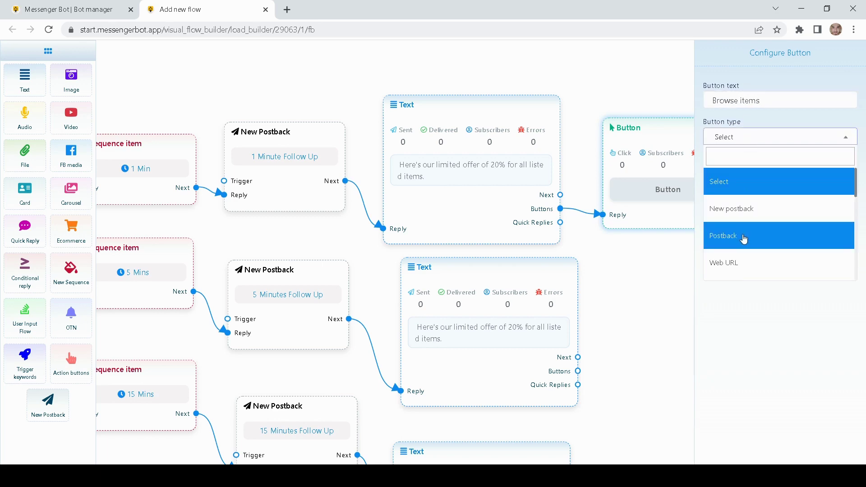
left_click(744, 239)
left_click(760, 174)
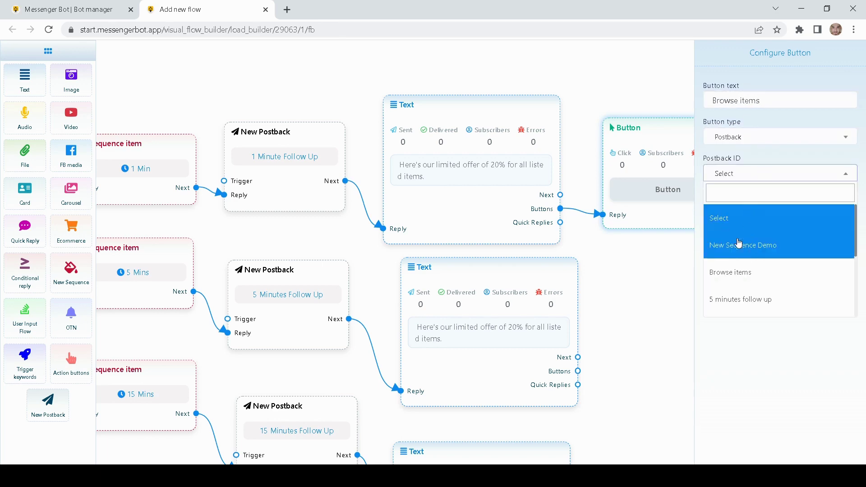
left_click(600, 254)
Trace the flow back through the subscribe branch and White Tshirt carousel to the Browse Items postback.
left_click_drag(390, 249, 563, 242)
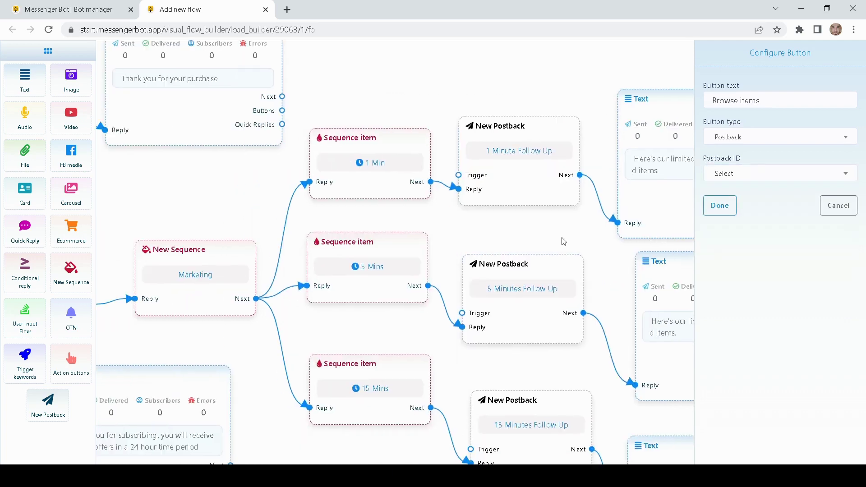
left_click_drag(260, 209, 523, 174)
left_click_drag(419, 175, 581, 164)
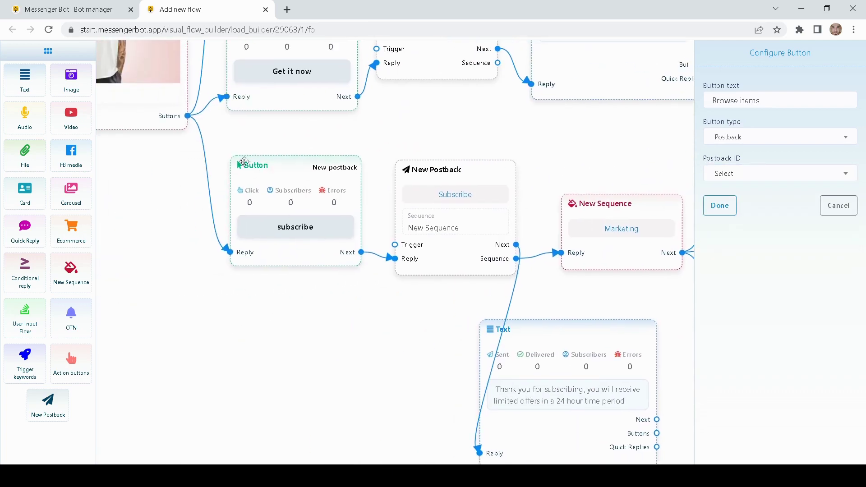
scroll(158, 225, "down", 2)
scroll(166, 233, "down", 2)
left_click_drag(165, 234, 462, 291)
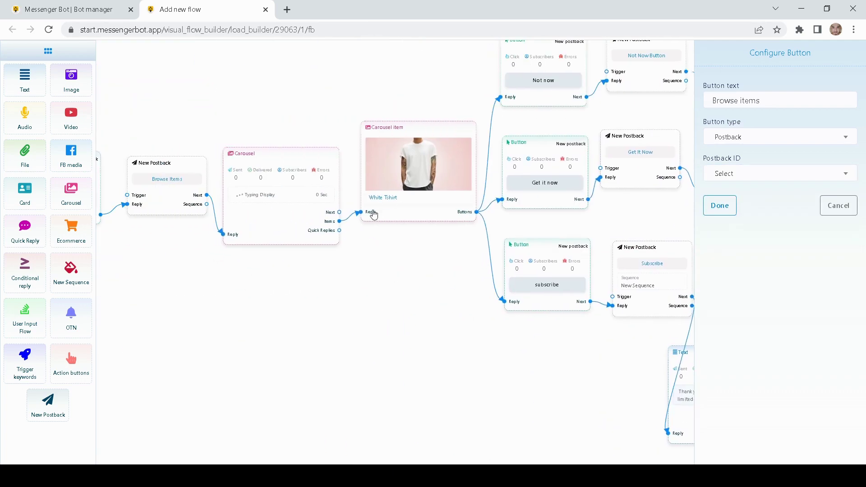
left_click_drag(359, 271, 399, 278)
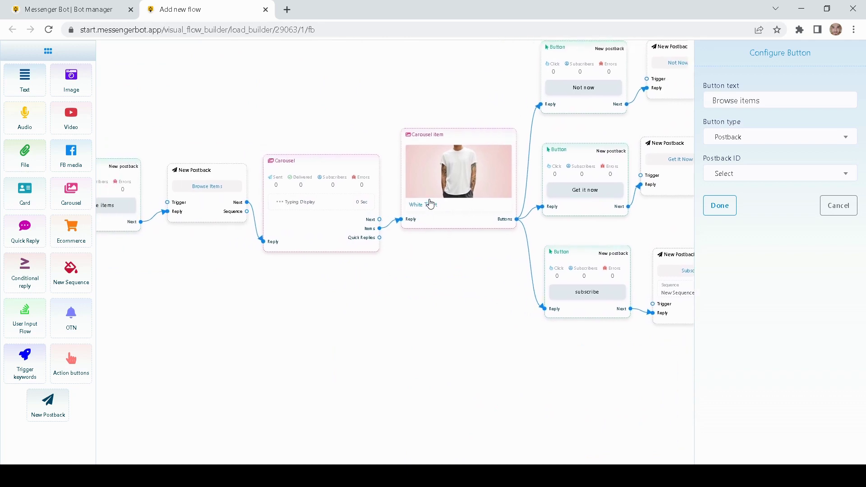
left_click_drag(331, 280, 376, 279)
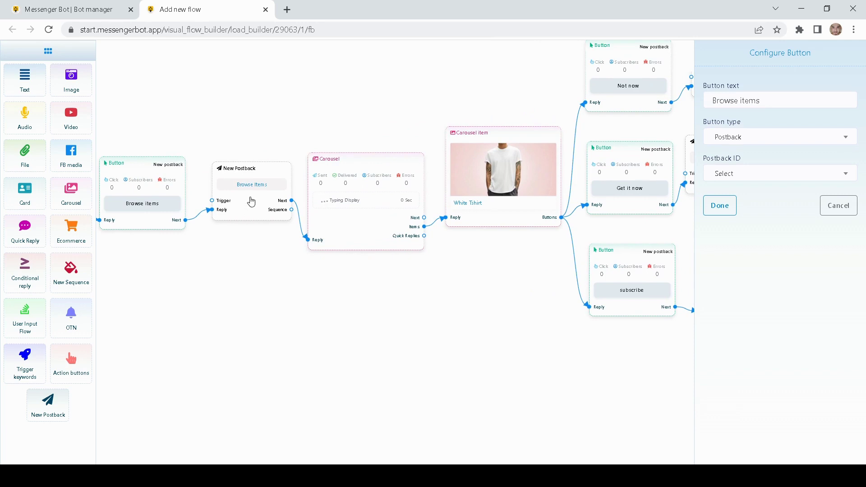
Set the button's Postback ID to Browse items and apply the button configuration.
left_click(764, 173)
left_click(763, 271)
left_click(724, 205)
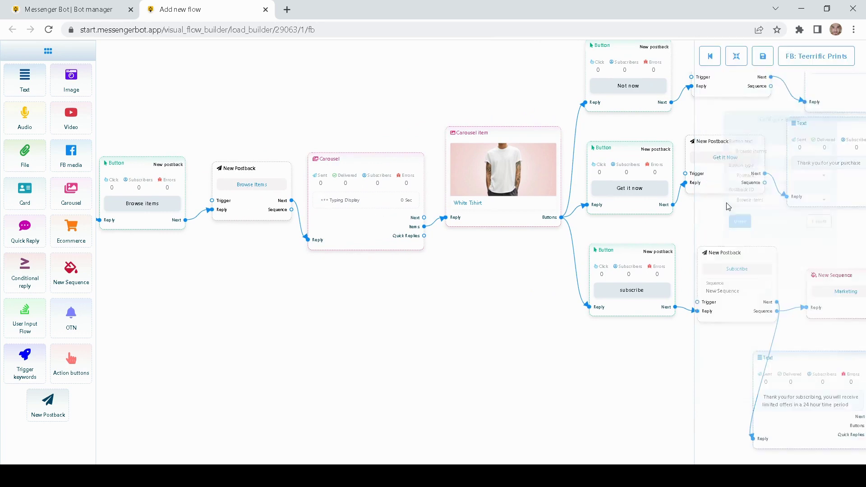
Shift the "Thank you for subscribing" Text element slightly to the right below the Marketing sequence.
left_click_drag(792, 218, 496, 215)
left_click_drag(721, 175, 556, 159)
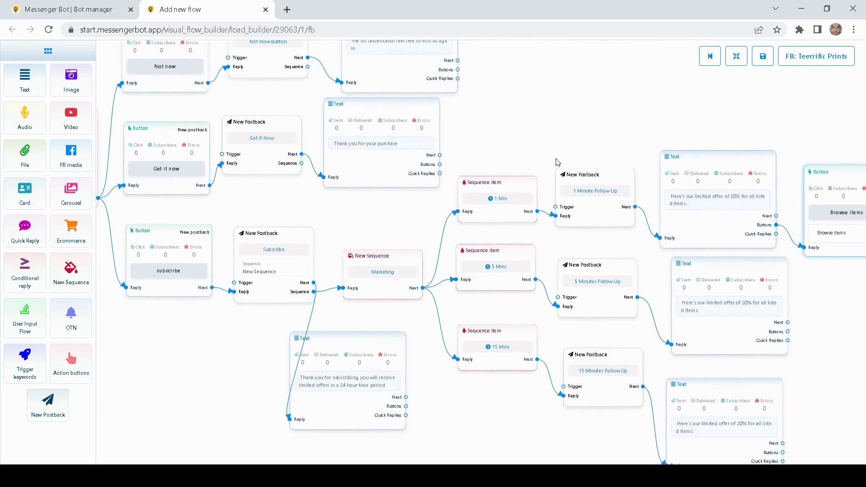
left_click_drag(591, 118, 543, 121)
left_click_drag(225, 268, 285, 269)
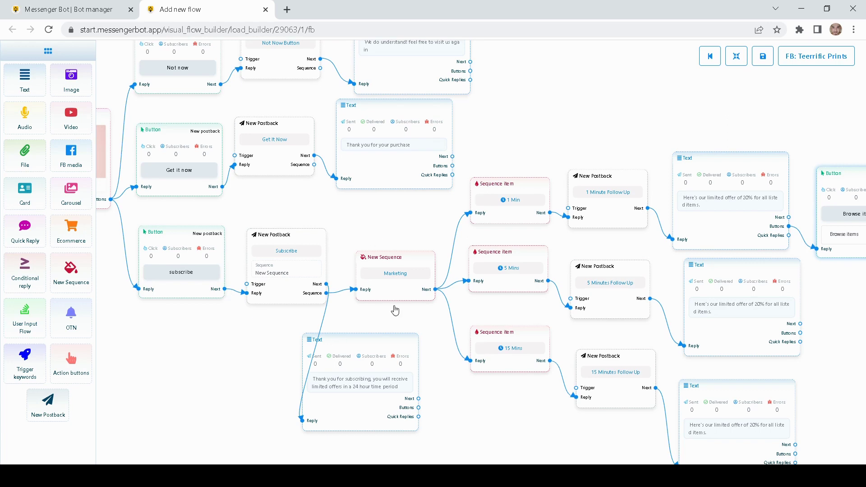
left_click_drag(355, 339, 382, 338)
left_click_drag(388, 215, 341, 215)
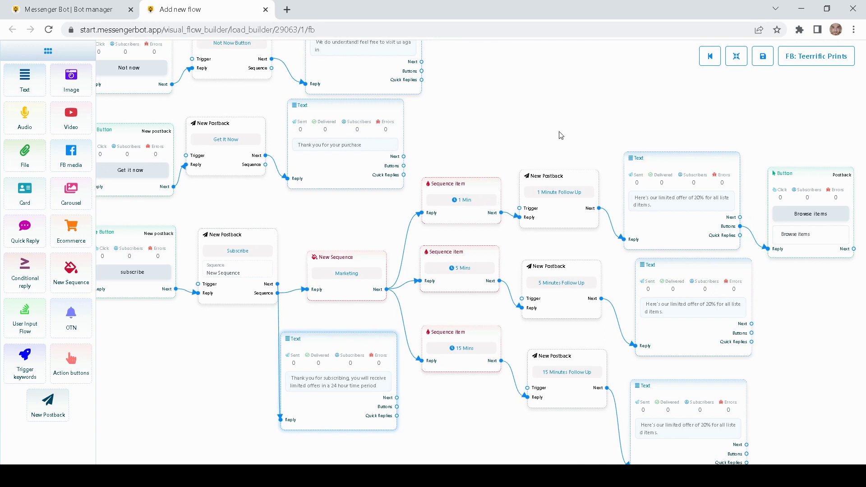
Move the Browse items button slightly higher beside the 1 Minute Follow Up branch's Text element.
left_click_drag(561, 124, 472, 119)
left_click_drag(530, 113, 449, 113)
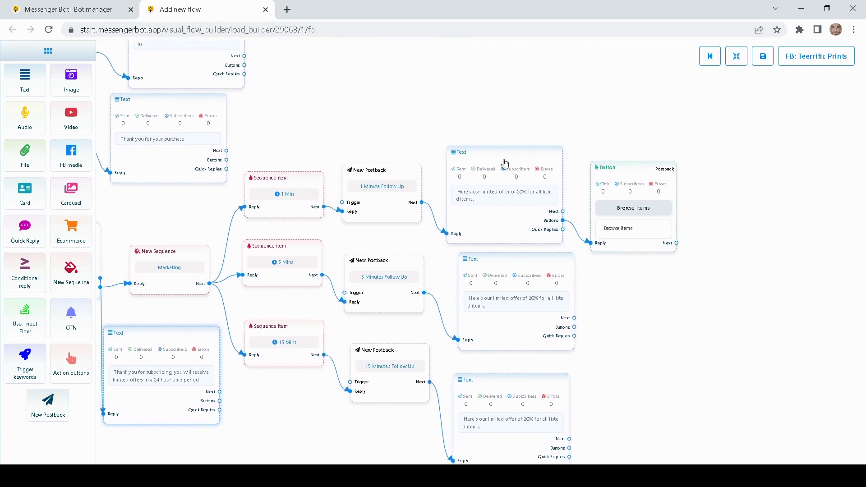
left_click_drag(631, 170, 633, 144)
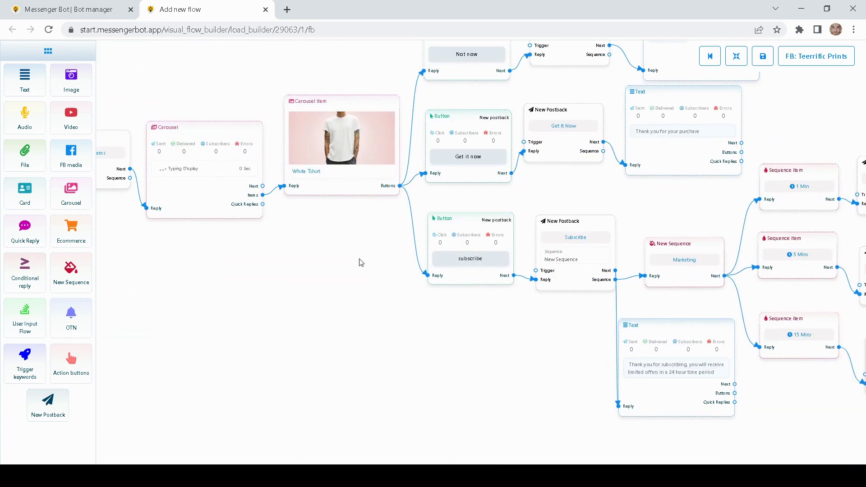
left_click_drag(360, 259, 212, 263)
left_click_drag(709, 123, 472, 124)
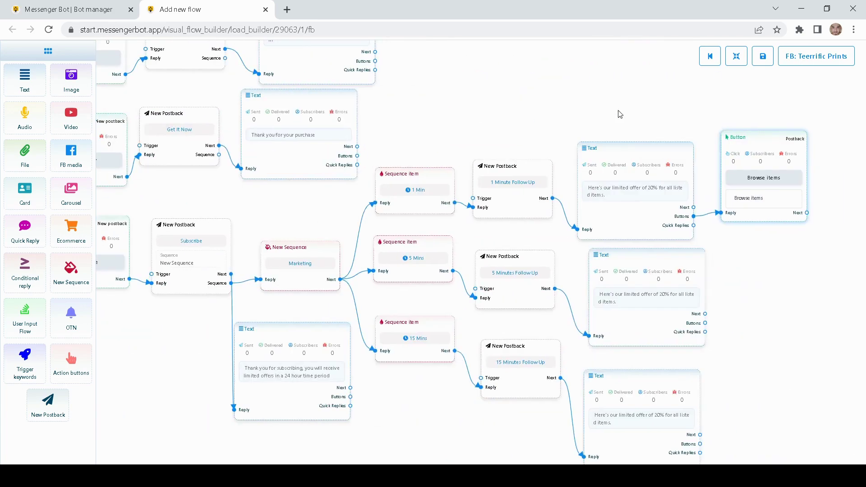
left_click_drag(659, 117, 473, 121)
left_click_drag(670, 134, 627, 135)
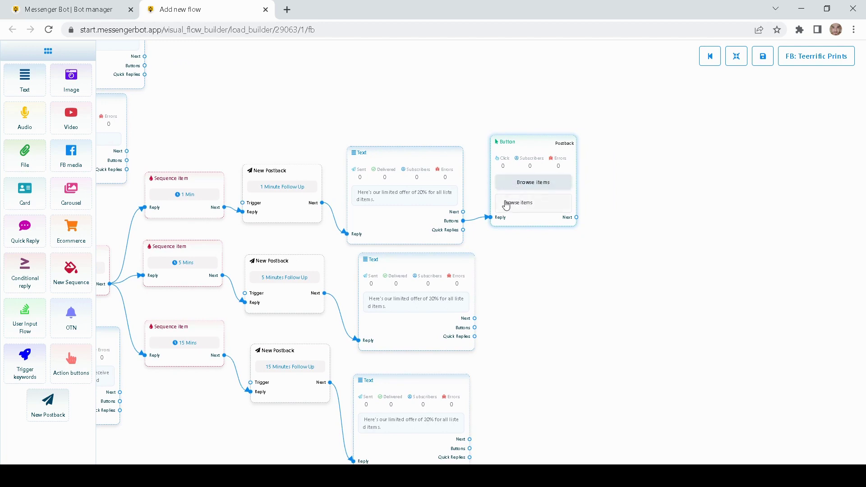
Review the Browse items button's type options and Postback ID, and close its configuration with the settings applied.
double_click(528, 158)
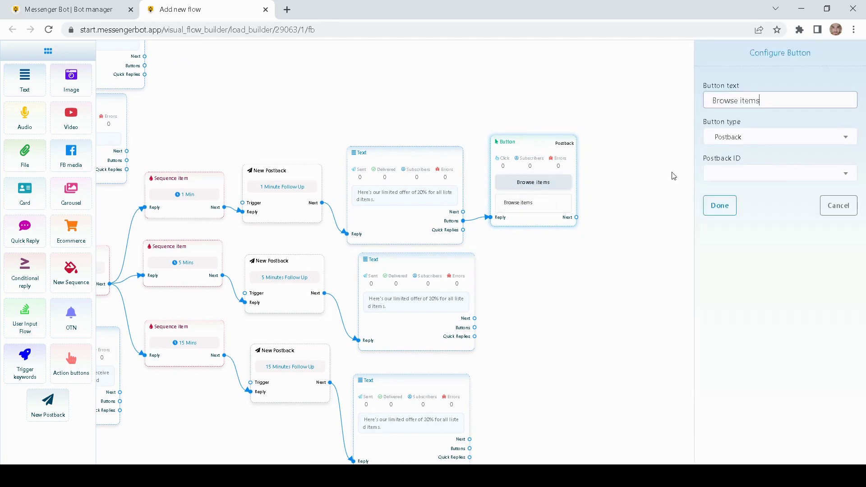
left_click(744, 141)
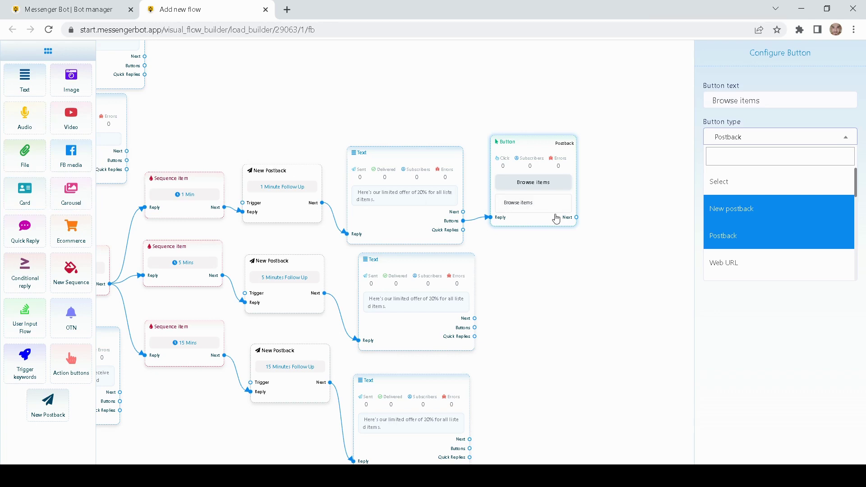
left_click(596, 130)
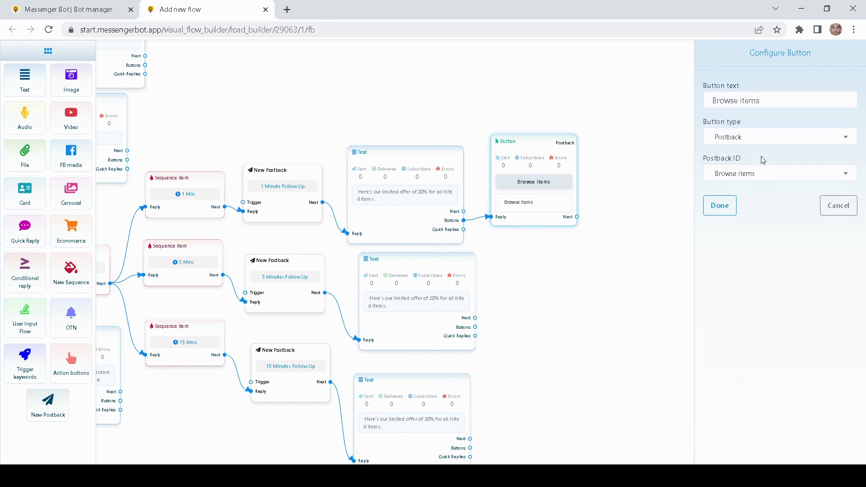
left_click(720, 206)
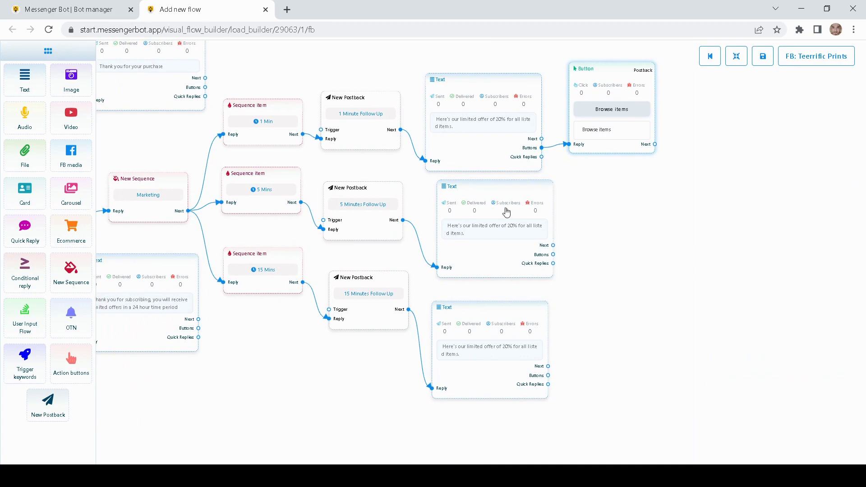
Move the "Thank you for subscribing" Text element to just above the Marketing New Sequence element.
left_click_drag(276, 49, 468, 122)
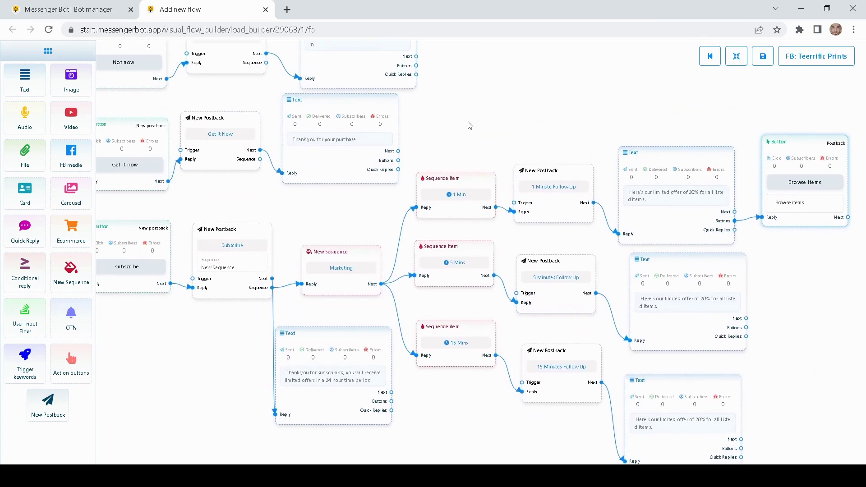
left_click_drag(361, 151, 501, 156)
left_click_drag(651, 140, 494, 118)
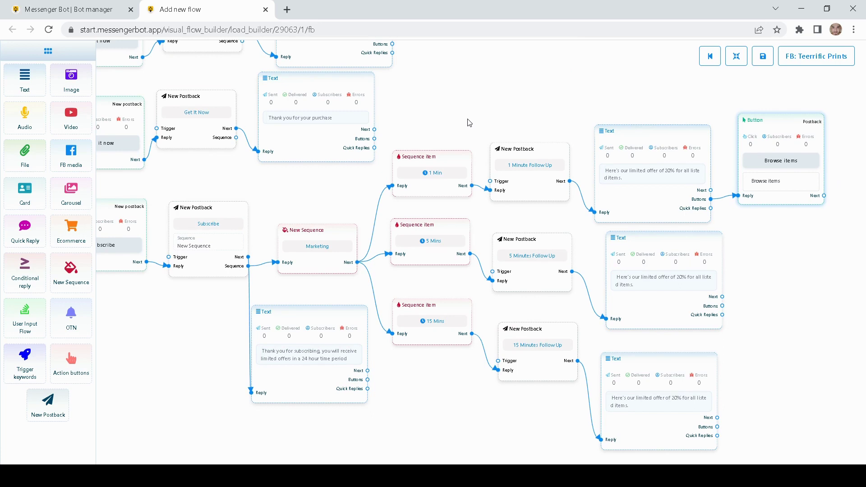
left_click_drag(469, 123, 577, 62)
mouse_move(425, 286)
left_mouse_down()
mouse_move(440, 137)
mouse_move(440, 285)
left_mouse_up()
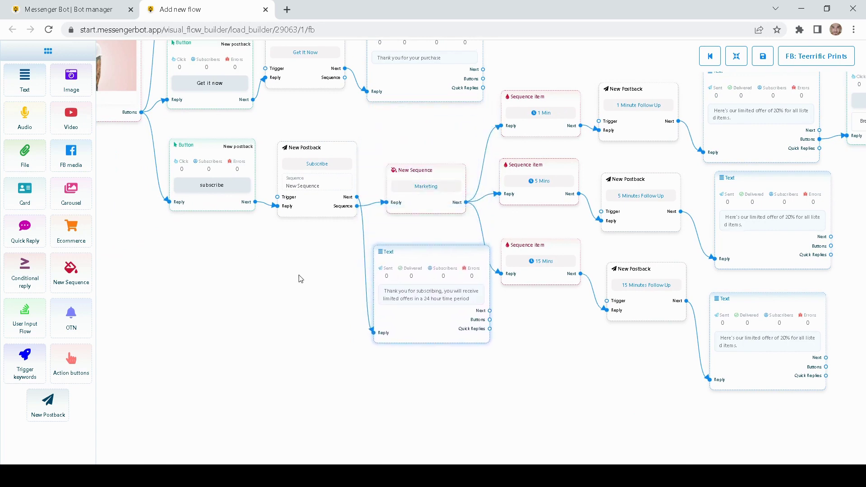
left_click_drag(300, 279, 317, 270)
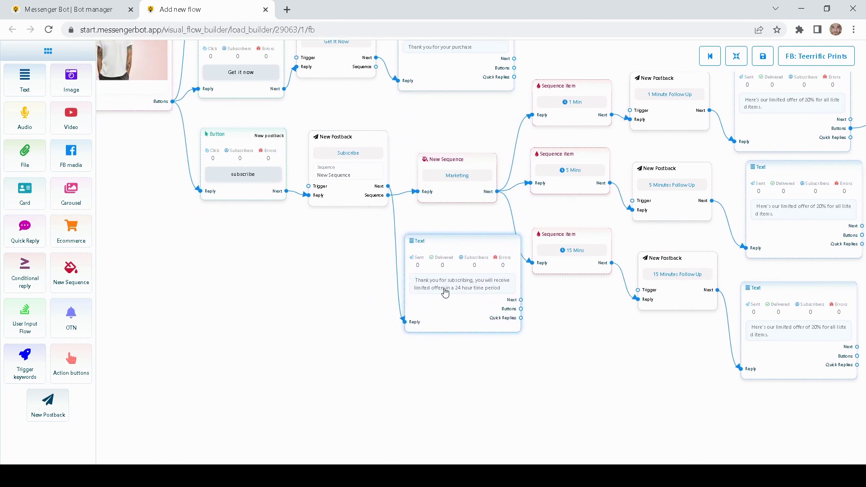
left_click_drag(442, 289, 436, 105)
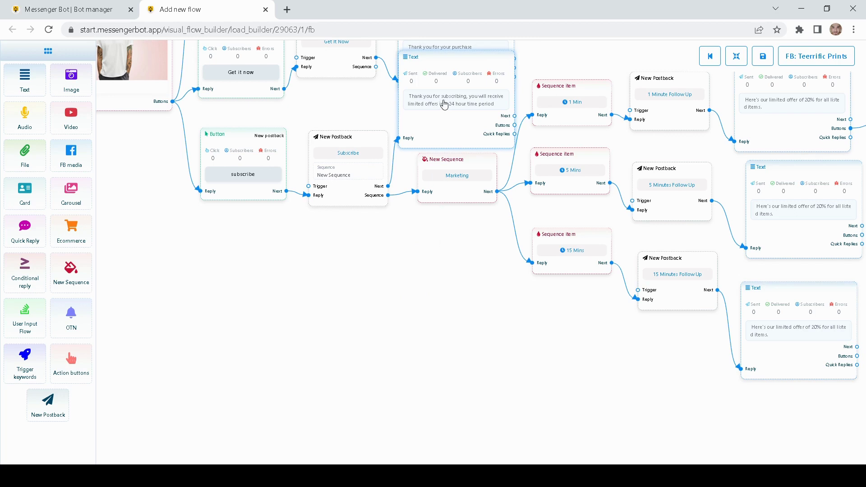
left_click_drag(445, 105, 464, 105)
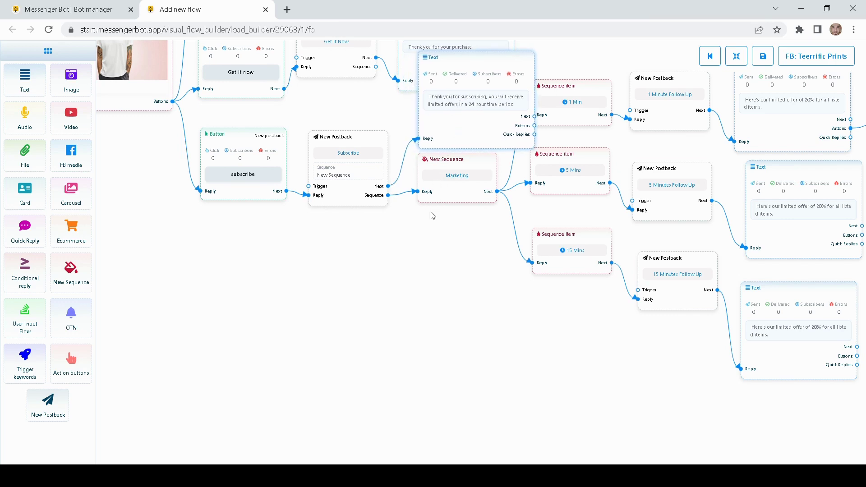
mouse_move(450, 115)
left_mouse_down()
mouse_move(450, 286)
mouse_move(453, 119)
left_mouse_up()
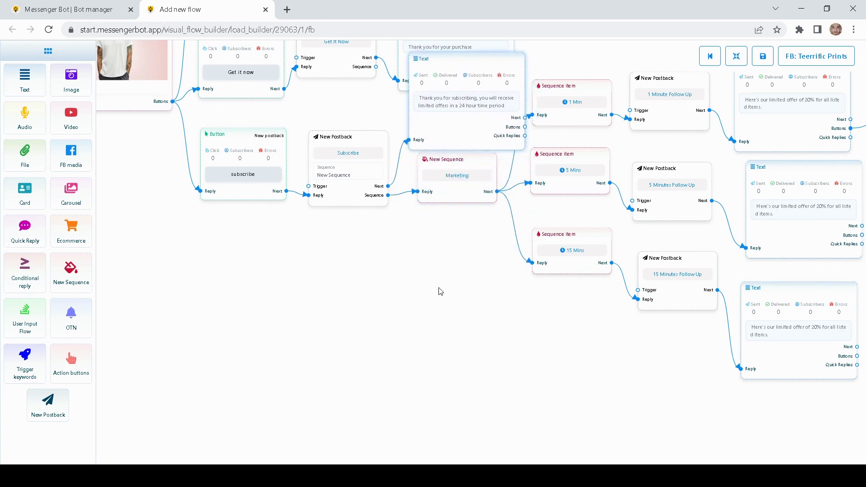
Lower the Marketing New Sequence element and check its configuration fields without changing them.
left_click_drag(444, 278, 481, 226)
left_click_drag(486, 135, 482, 177)
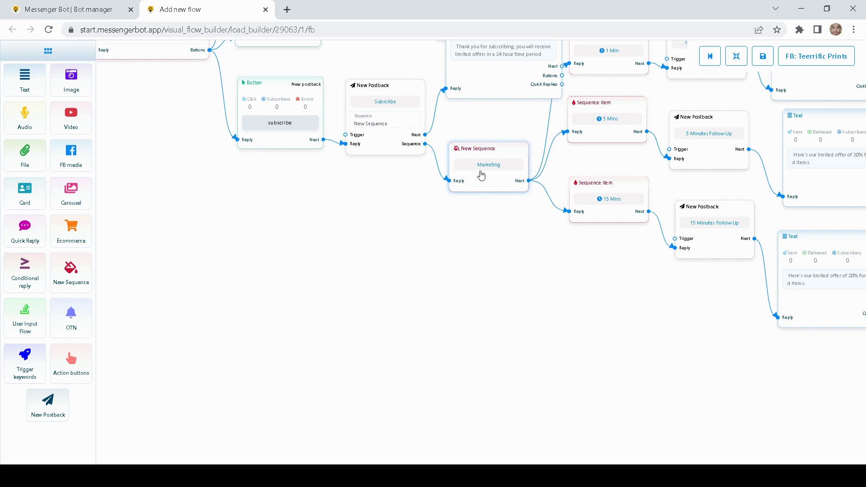
double_click(481, 175)
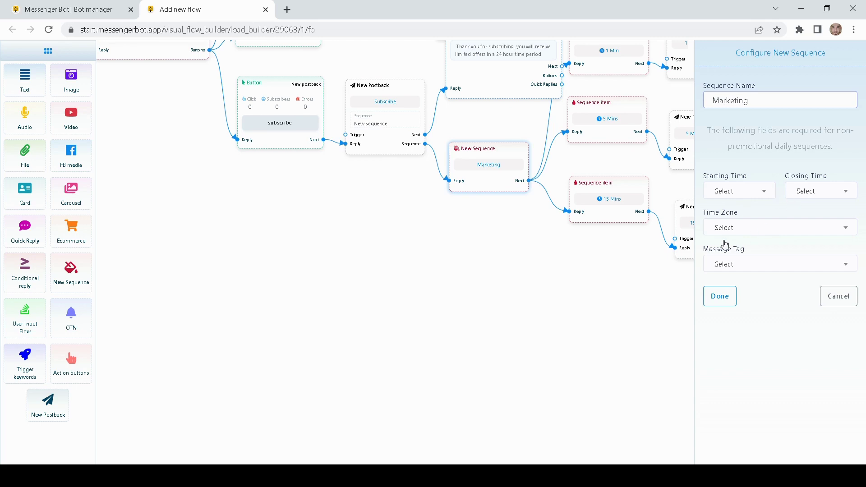
left_click(822, 299)
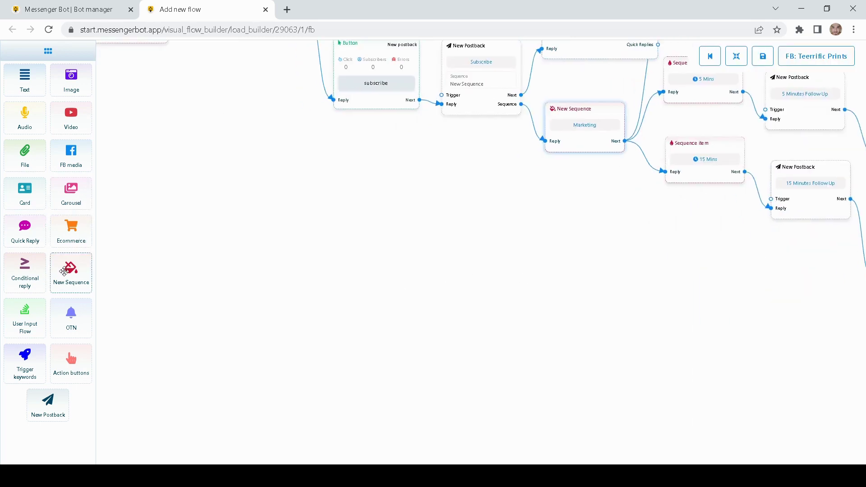
Add another New Sequence element below the Marketing sequence and spread its three sequence items beside it.
left_click_drag(65, 271, 349, 264)
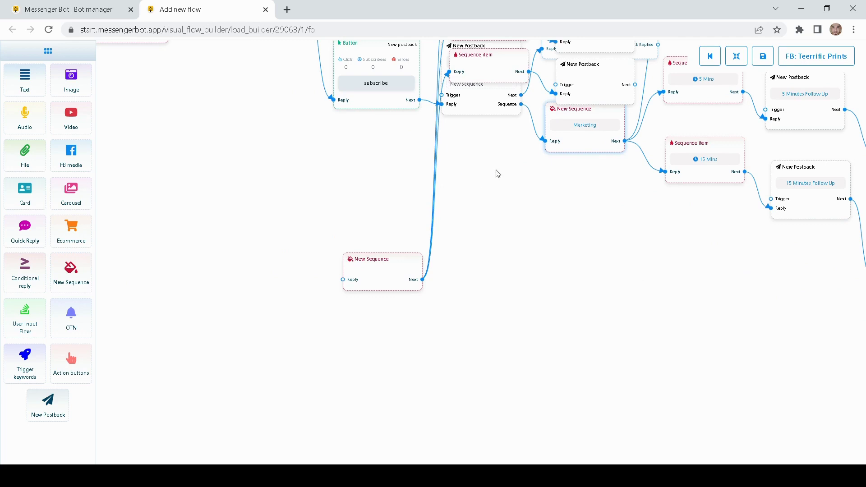
scroll(493, 192, "down", 3)
left_click_drag(478, 111, 487, 320)
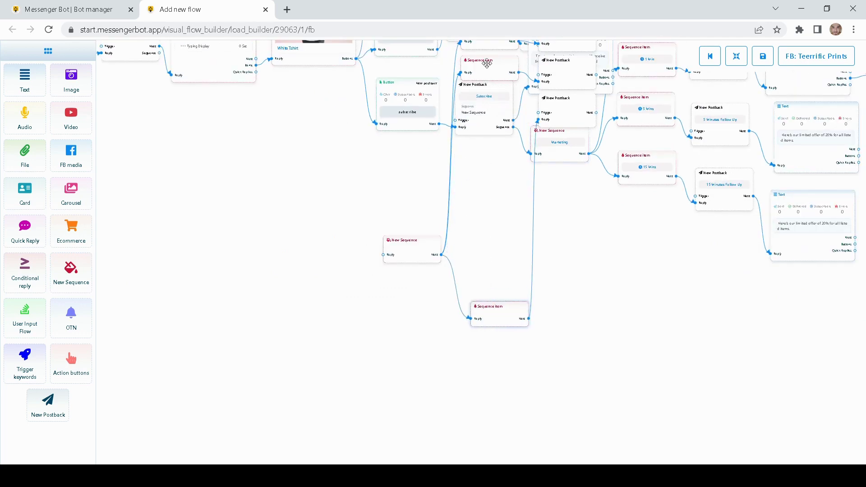
left_click_drag(485, 62, 493, 252)
scroll(492, 163, "up", 3)
left_click_drag(501, 111, 499, 272)
Arrange the three blank New Postback elements next to their sequence items in the added sequence.
mouse_move(562, 166)
left_mouse_down()
mouse_move(571, 358)
mouse_move(577, 169)
left_mouse_up()
left_click_drag(577, 212, 581, 321)
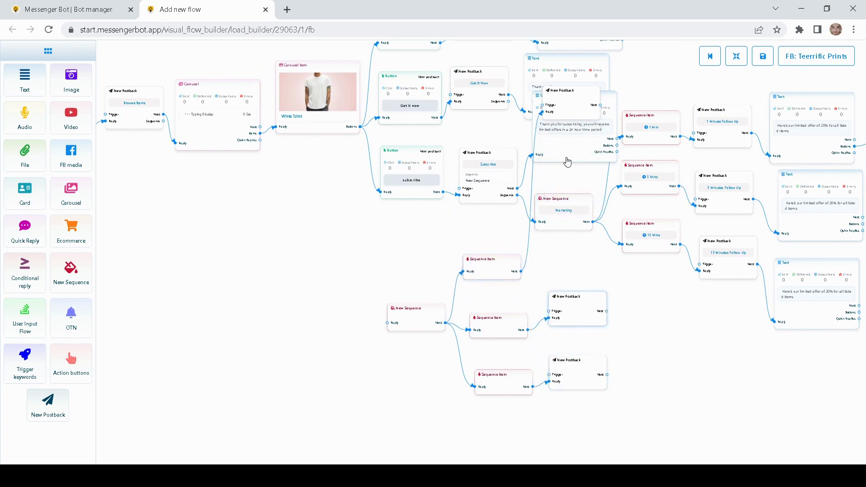
left_click_drag(570, 109, 572, 263)
left_click_drag(619, 316, 633, 237)
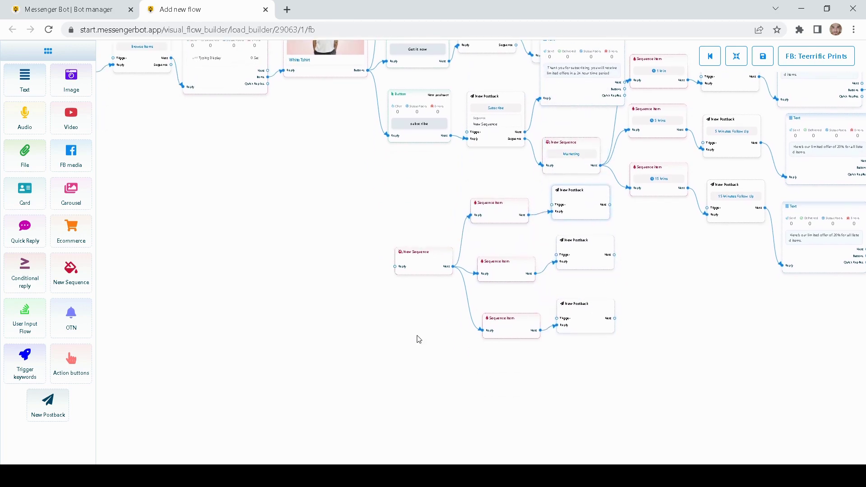
Name the added sequence demo and set its starting time to 00:00 and closing time to 24:00.
scroll(418, 339, "up", 3)
double_click(423, 244)
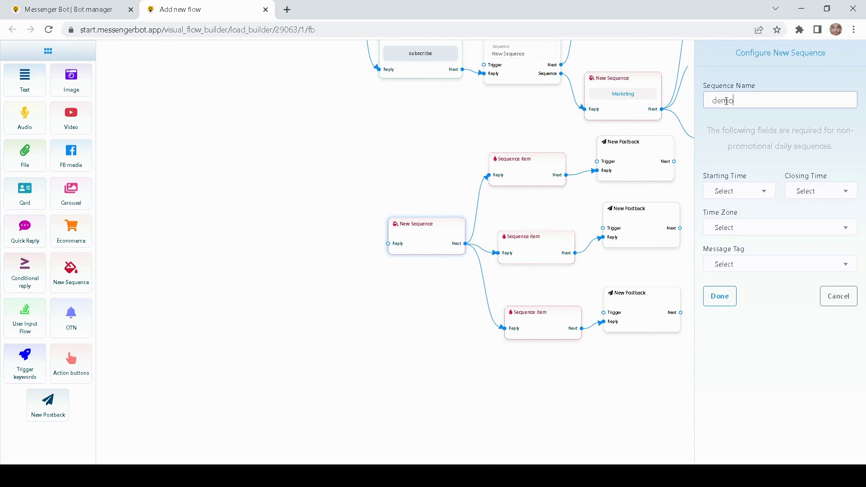
left_click(741, 191)
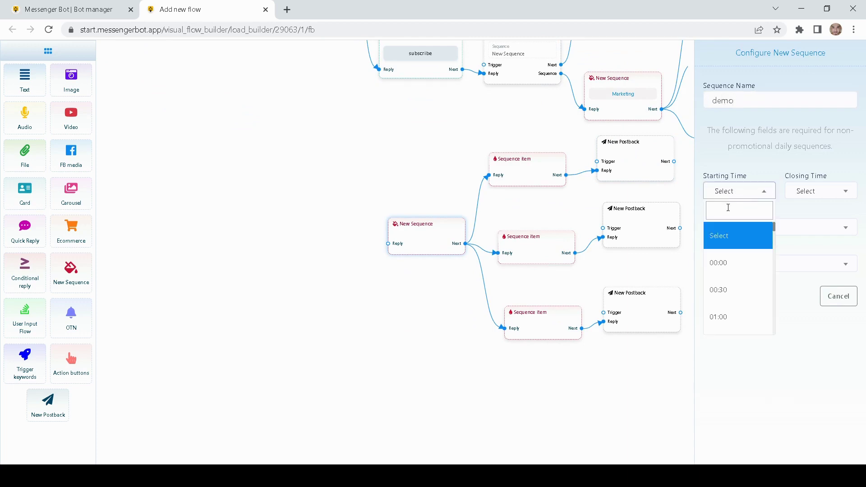
left_click(726, 262)
left_click(795, 194)
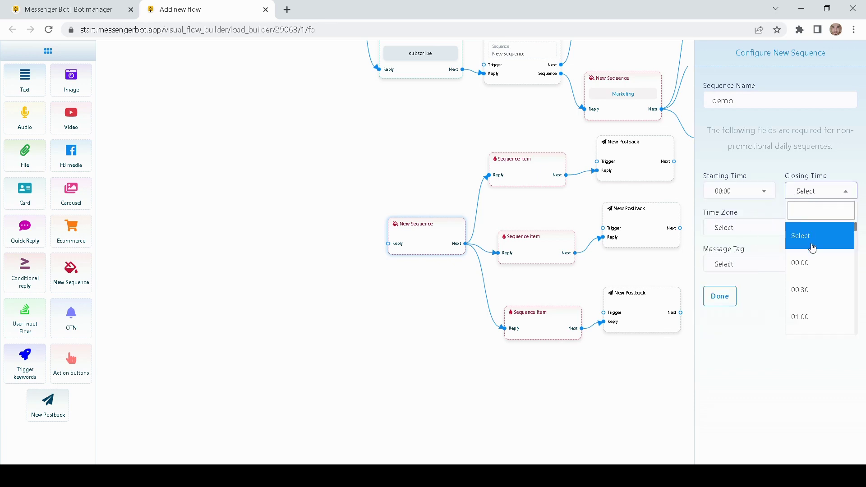
scroll(812, 251, "down", 15)
left_click(810, 316)
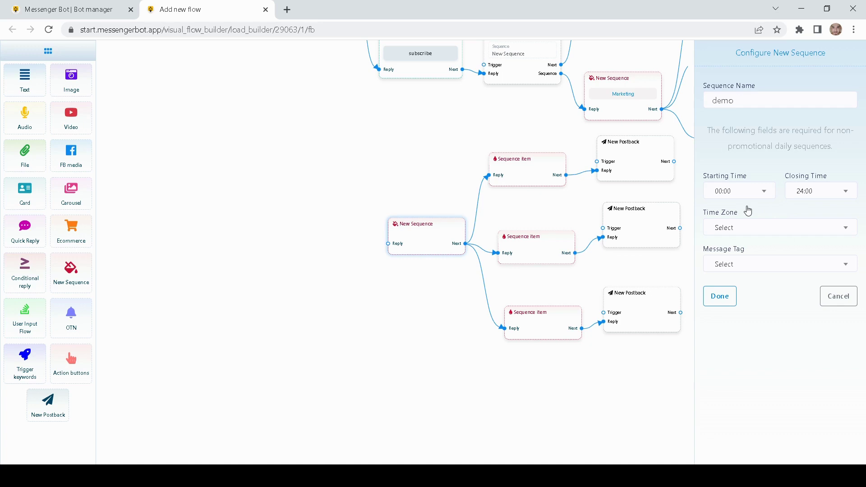
Set the demo sequence's time zone to (GMT+8:00) Asia/Manila (Philippines Time).
left_click(744, 234)
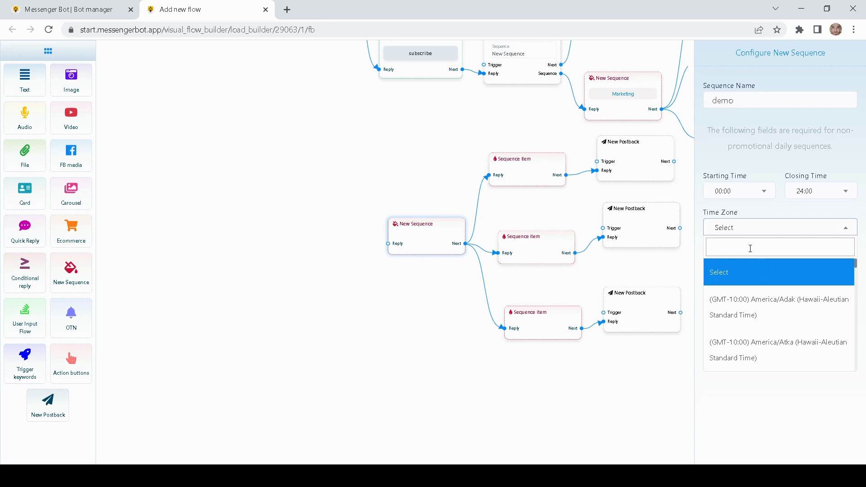
type("phin")
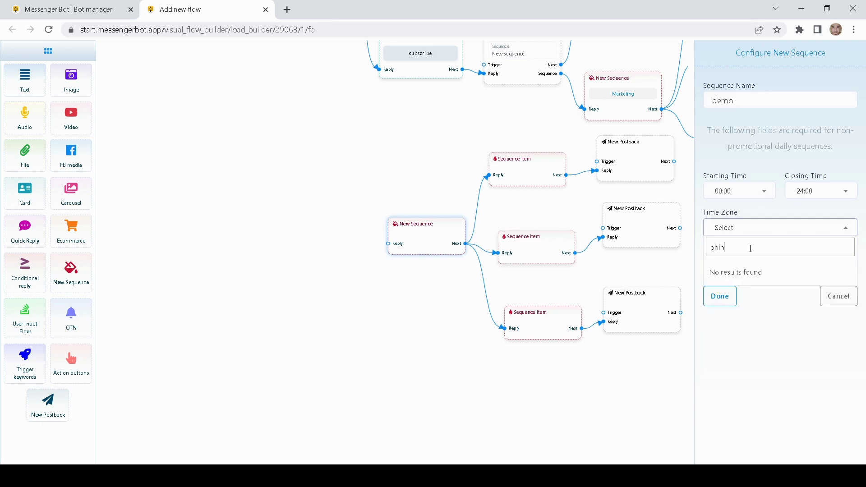
key("BackSpace")
left_click(761, 276)
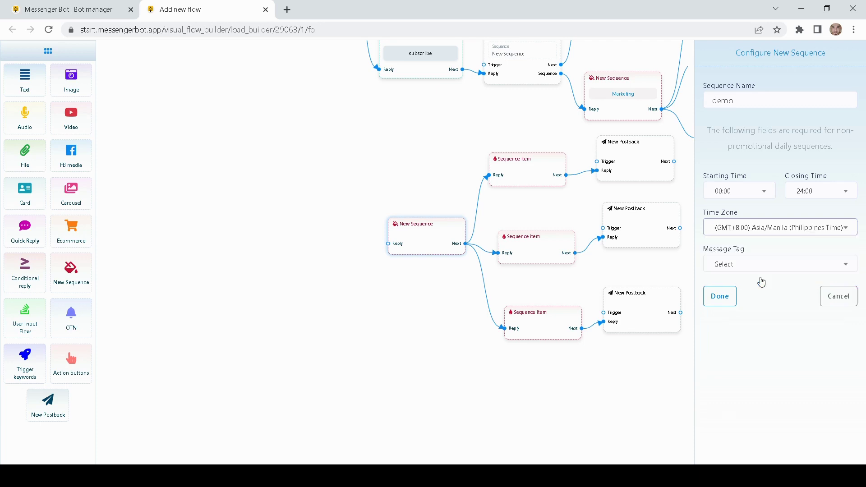
Review the message tag options without choosing one and apply the demo sequence's configuration.
left_click(756, 270)
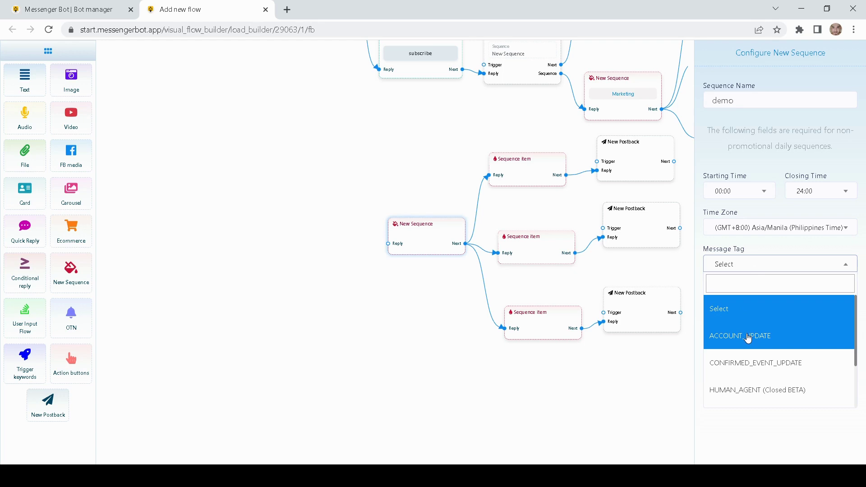
scroll(748, 339, "down", 2)
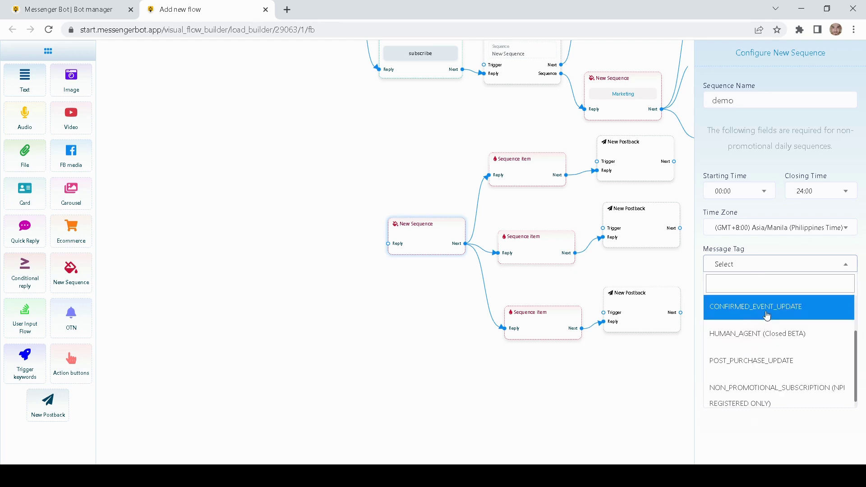
scroll(776, 352, "down", 1)
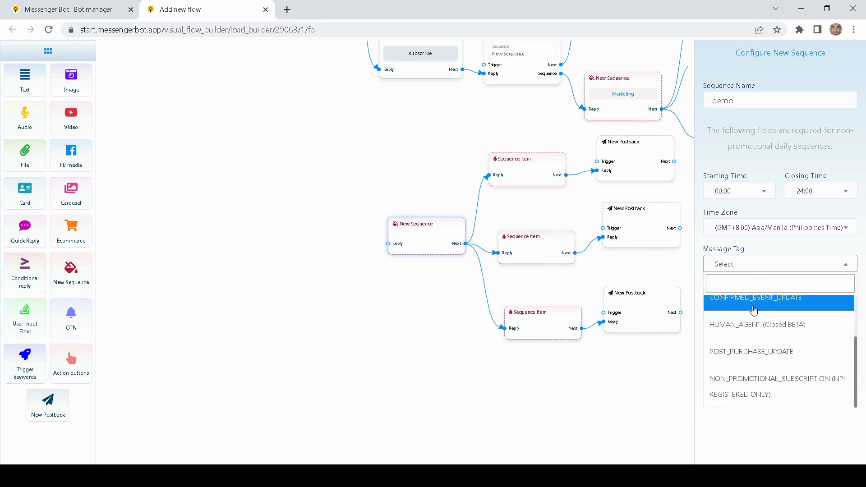
scroll(767, 365, "up", 3)
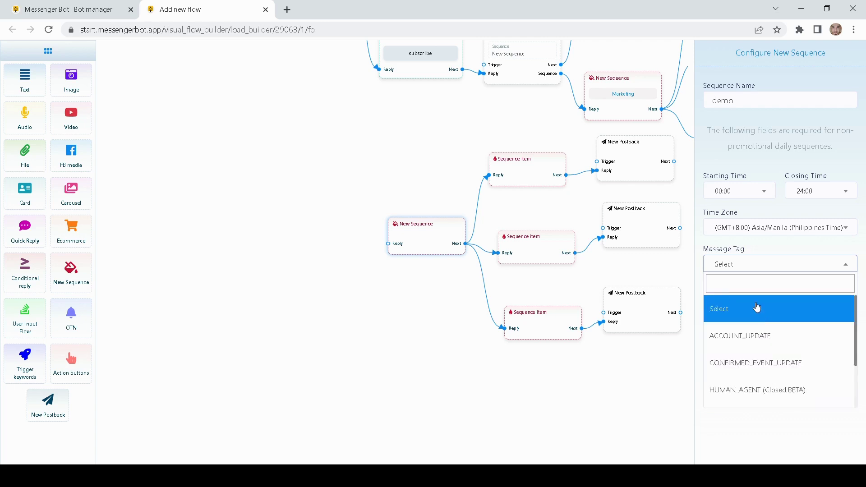
left_click(761, 250)
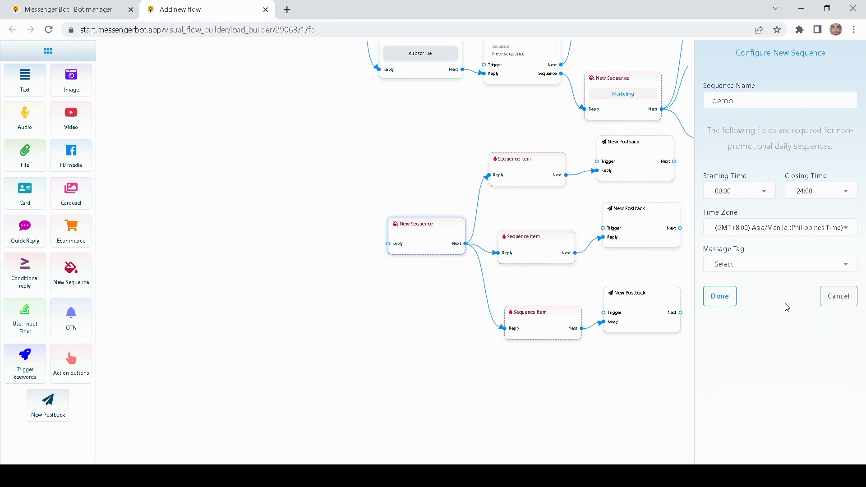
left_click(720, 302)
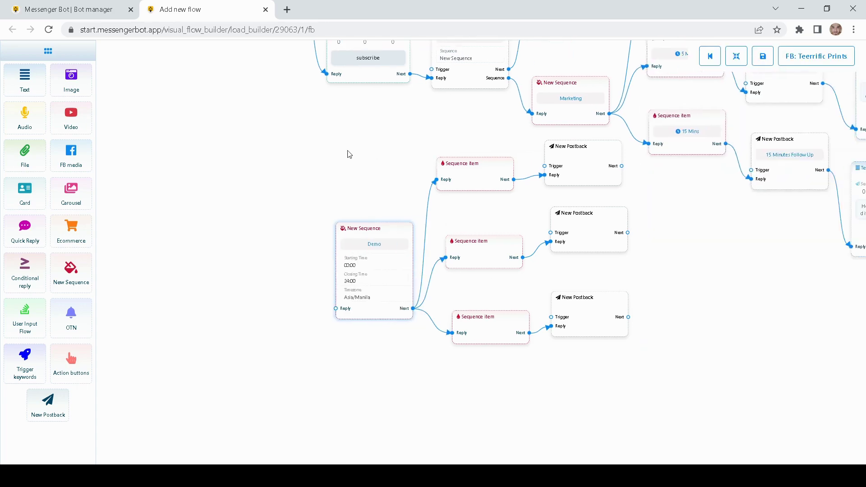
Spread the Demo sequence, its sequence items and their New Postback elements farther apart on the canvas.
left_click_drag(479, 269, 483, 278)
left_click_drag(470, 186, 470, 211)
left_click_drag(379, 191, 374, 173)
scroll(409, 230, "up", 3)
scroll(409, 230, "up", 2)
left_click_drag(408, 230, 354, 210)
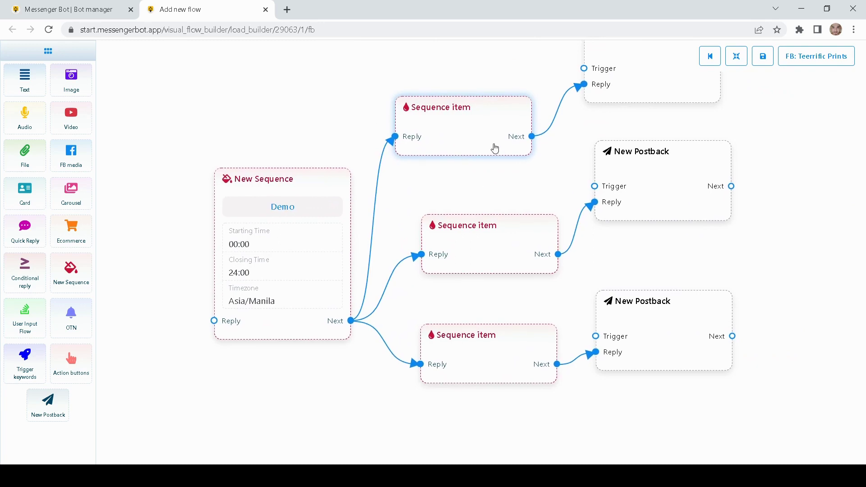
left_click_drag(611, 102, 663, 117)
left_click_drag(653, 185, 683, 234)
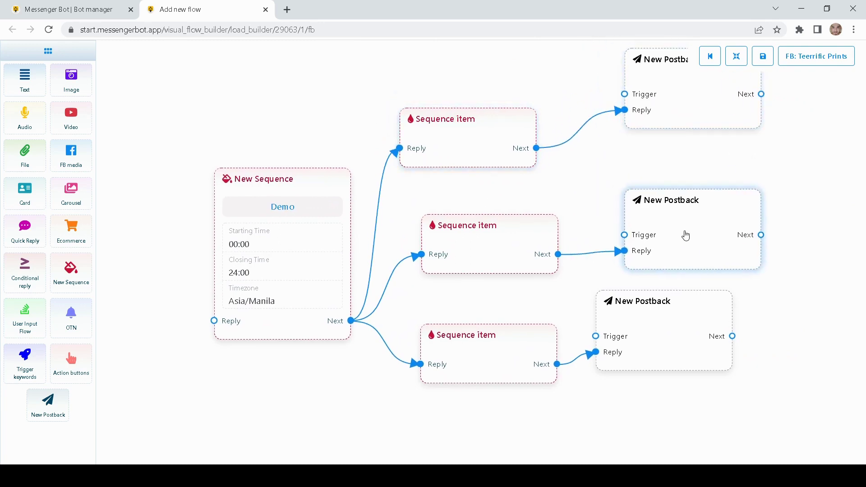
Try a non-promotional daily schedule of Day-1 on the Demo sequence's uppermost sequence item without keeping it.
double_click(450, 144)
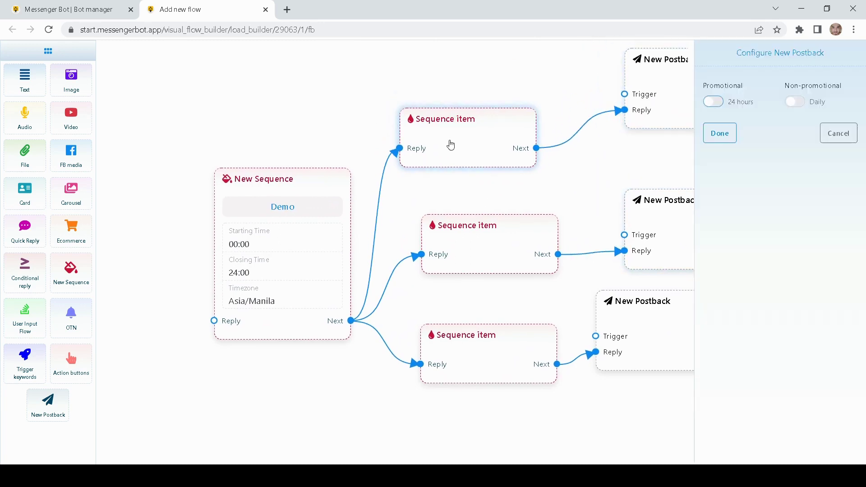
left_click(802, 102)
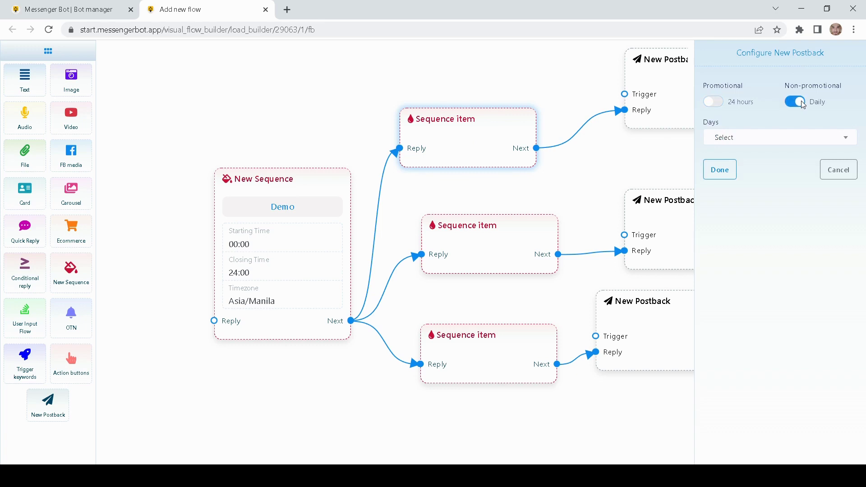
left_click(760, 137)
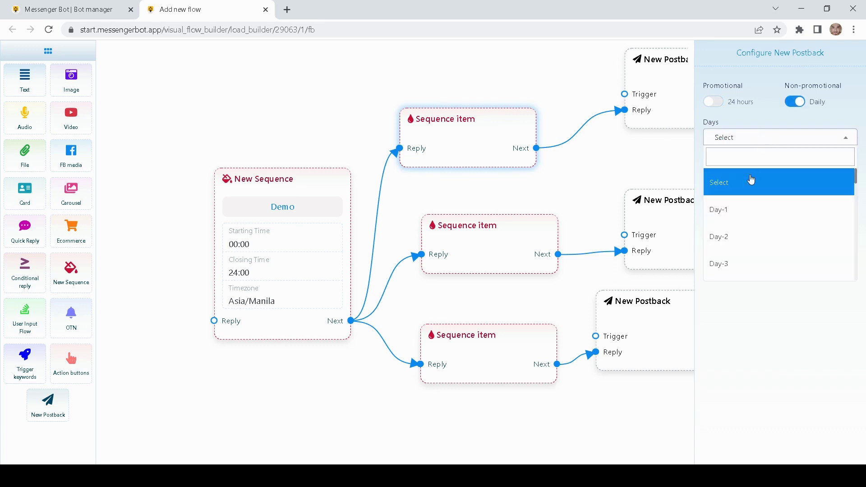
left_click(738, 212)
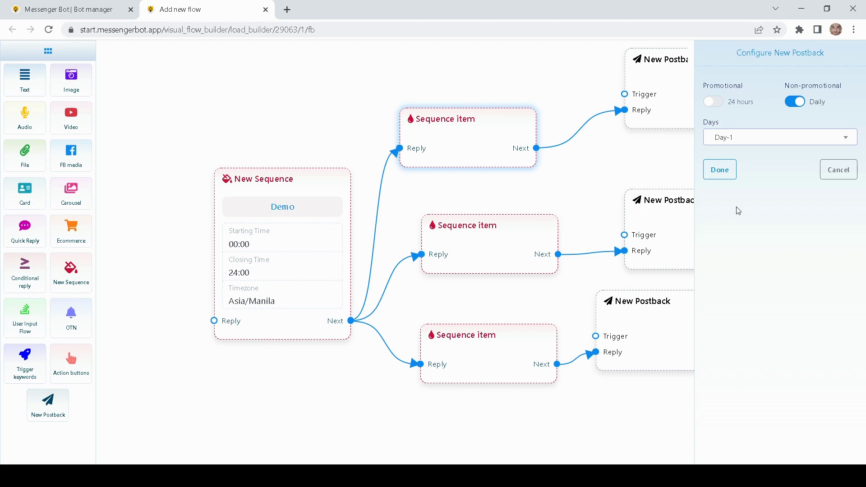
left_click(839, 175)
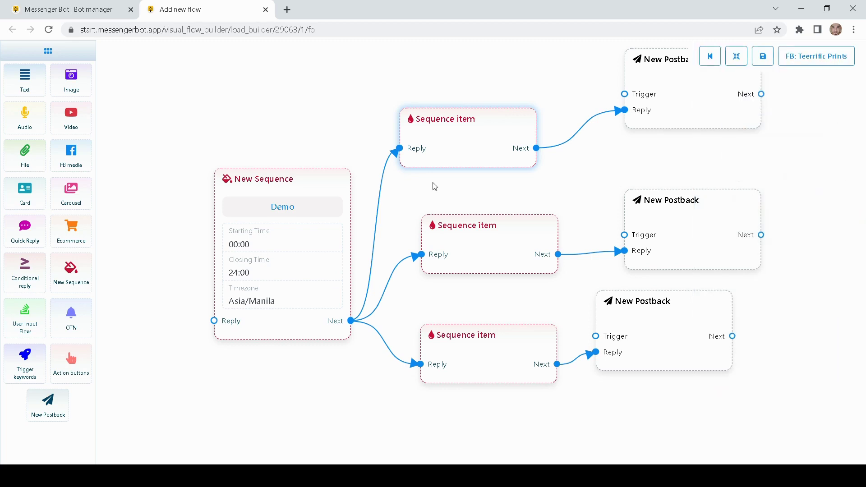
Delete the Demo sequence together with its sequence items and postbacks, and save the flow.
right_click(307, 190)
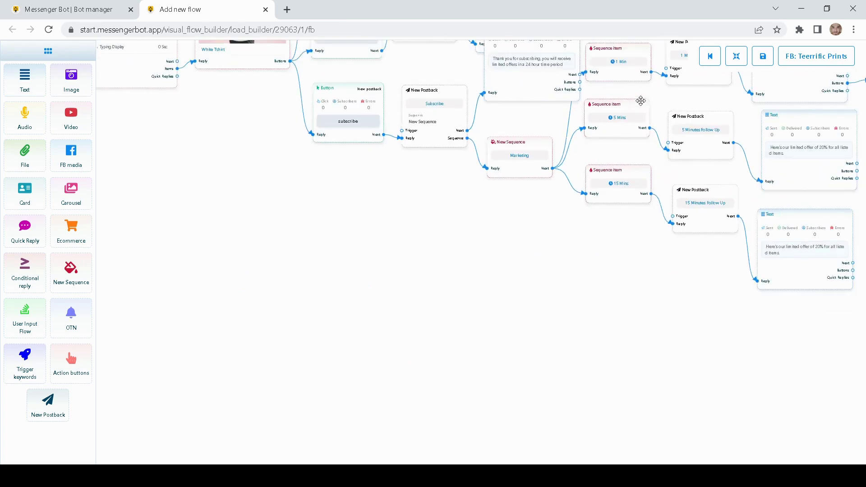
left_click_drag(667, 93, 456, 279)
left_click_drag(547, 144, 516, 188)
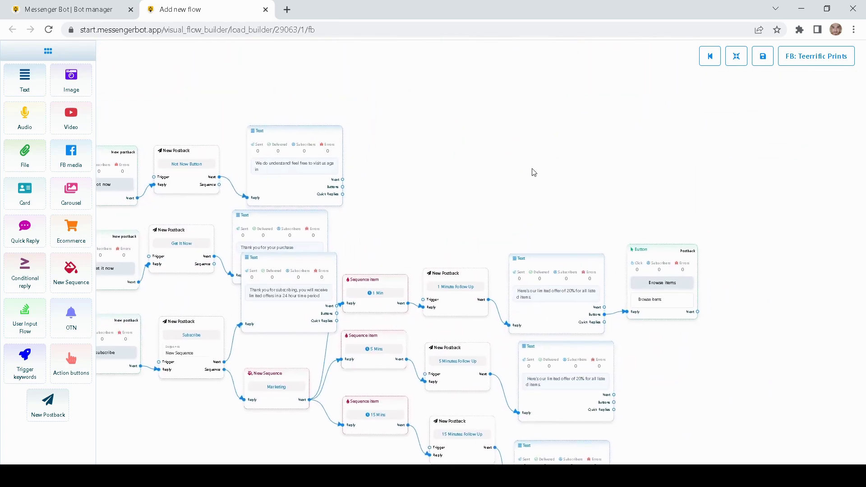
left_click(763, 56)
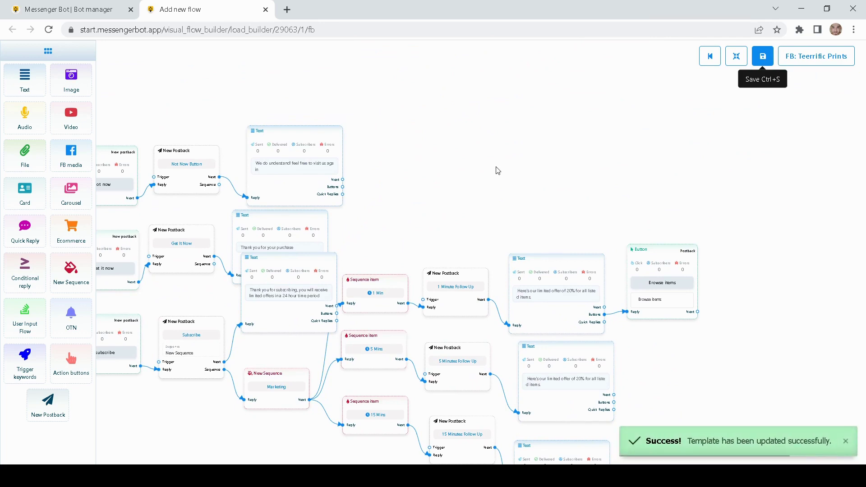
Open the Teerrific Prints Facebook page and start a message conversation with it.
left_click(811, 63)
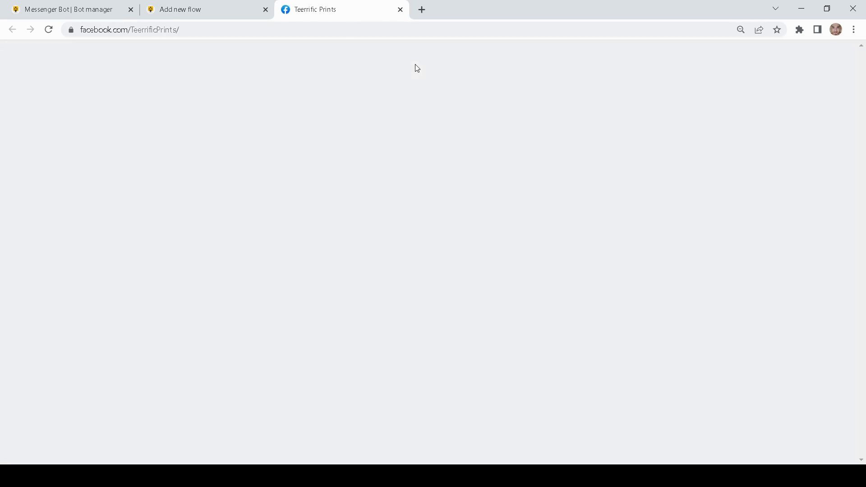
scroll(428, 239, "up", 3)
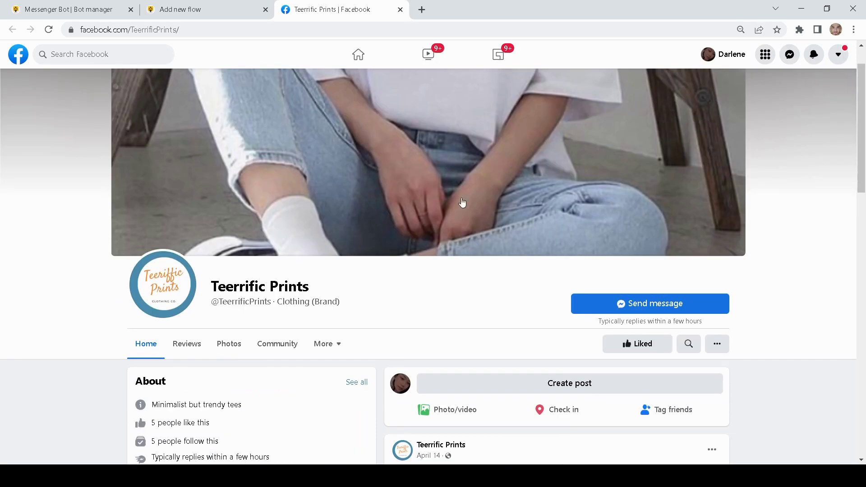
scroll(420, 214, "down", 1)
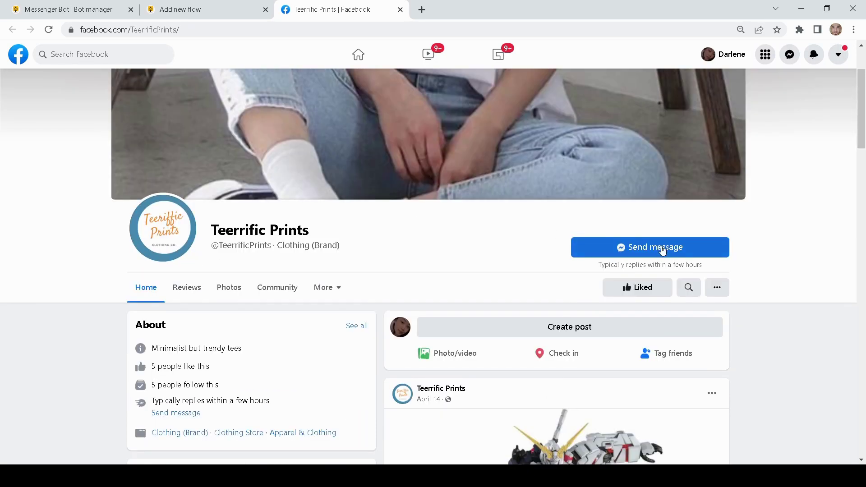
left_click(696, 248)
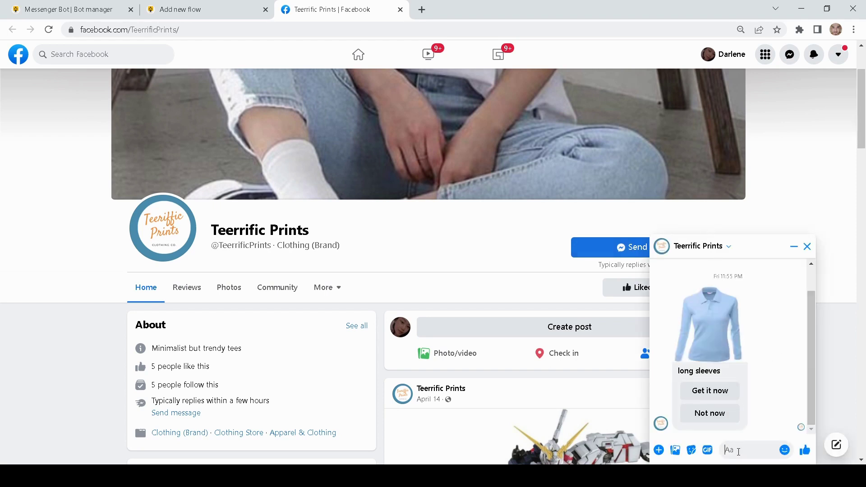
Test the bot by sending Hello, choosing Browse items and selecting subscribe under the White tshirt.
type("Hello")
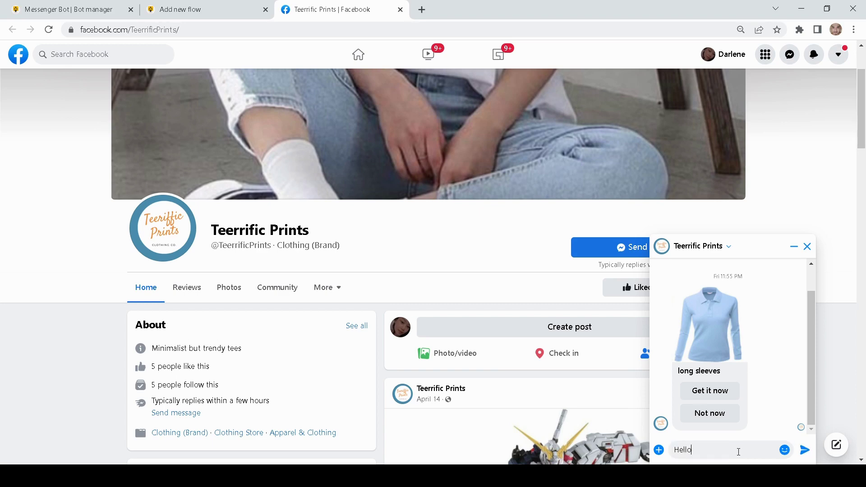
key("Return")
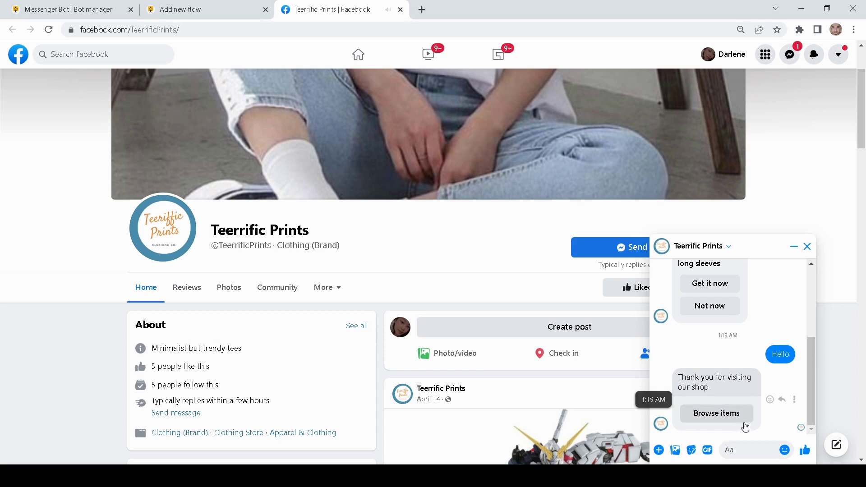
left_click(718, 417)
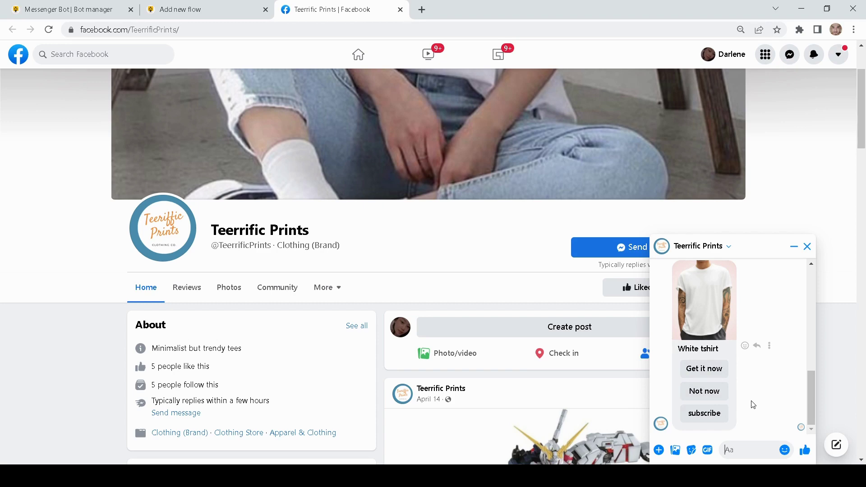
left_click(707, 420)
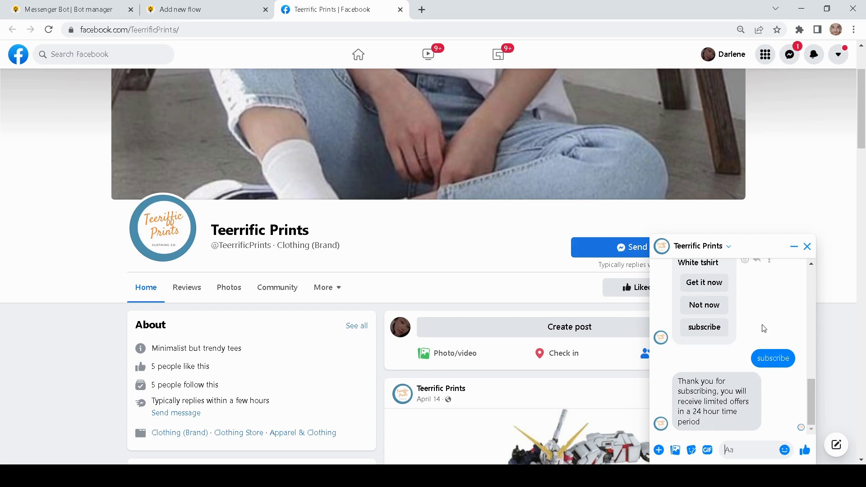
Check the 1 Minute Follow Up branch in the flow builder and return to the Teerrific Prints Facebook page.
left_click(229, 15)
scroll(570, 180, "up", 5)
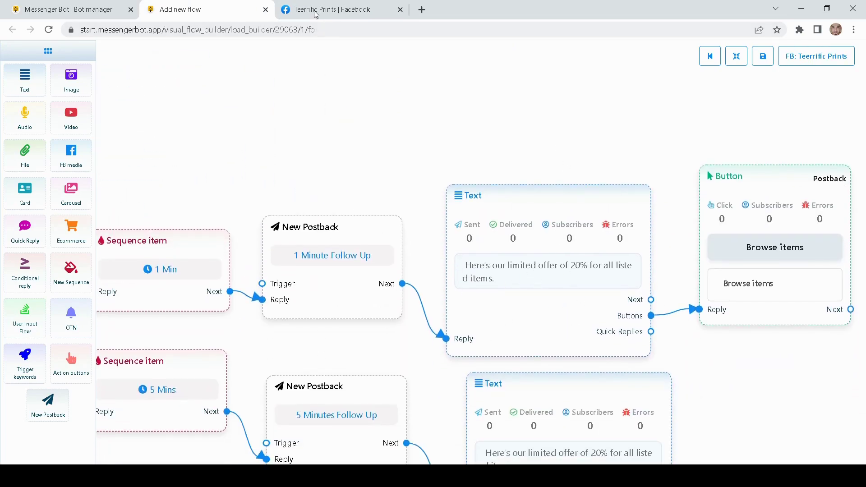
left_click(80, 13)
left_click(305, 10)
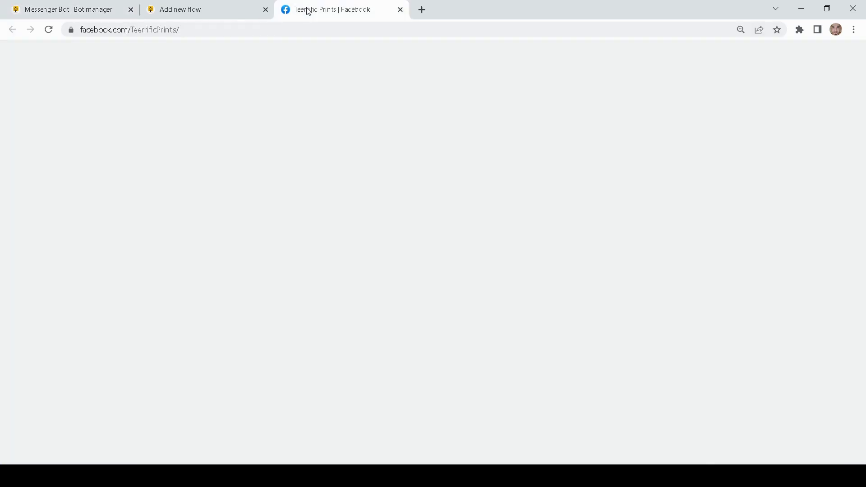